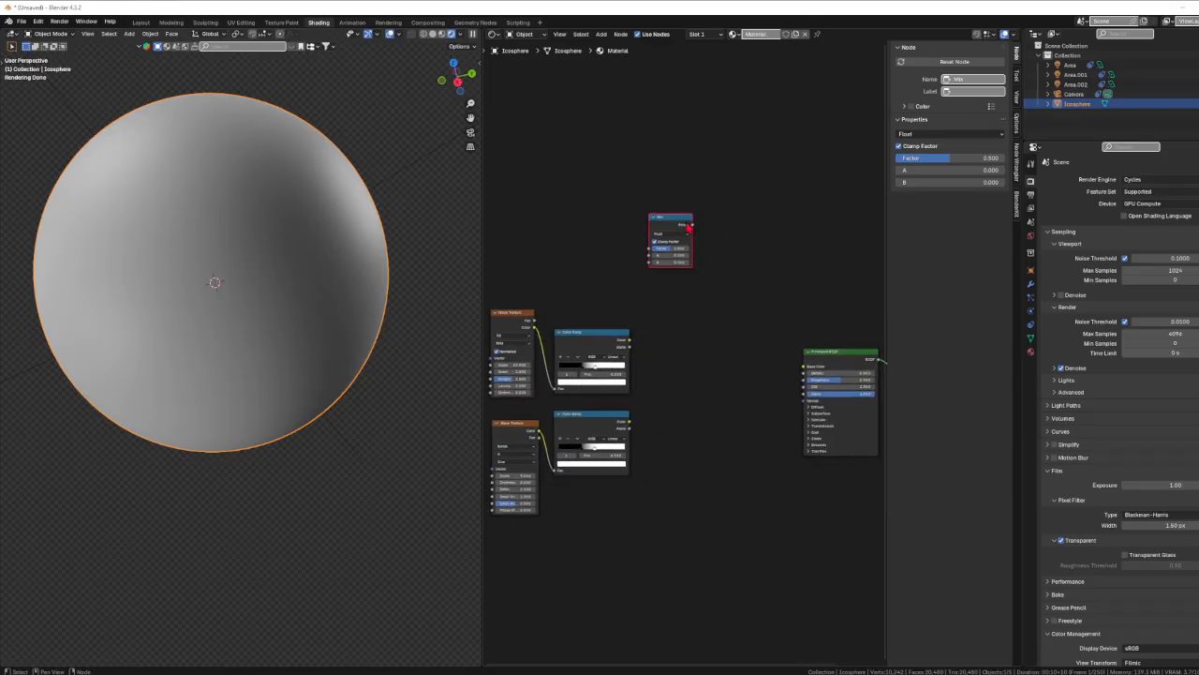
Examine the Mix node's data type options and its Float settings
key("KP_Decimal")
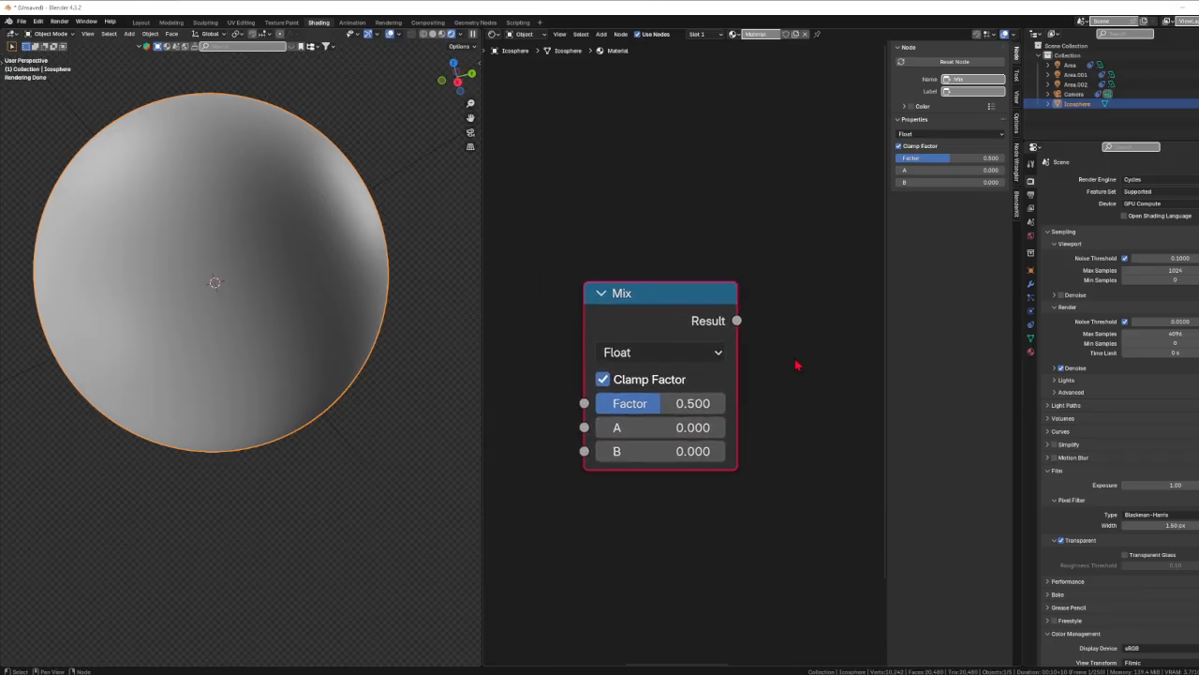
left_click(704, 354)
left_click(704, 355)
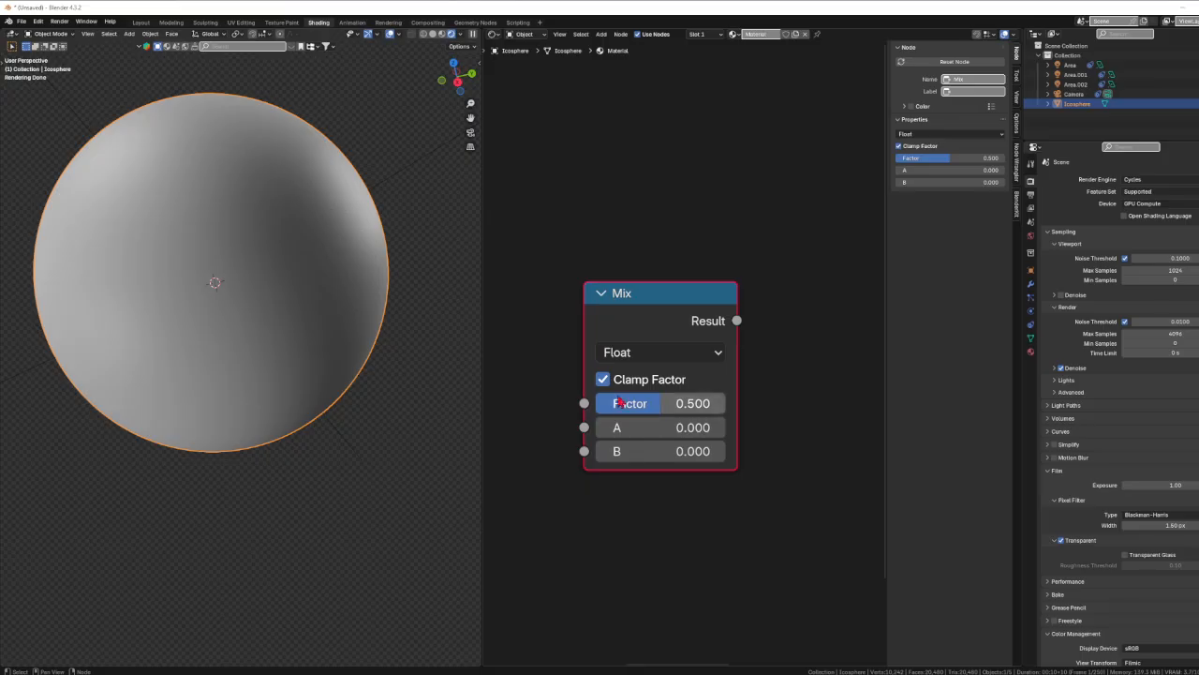
left_click(676, 355)
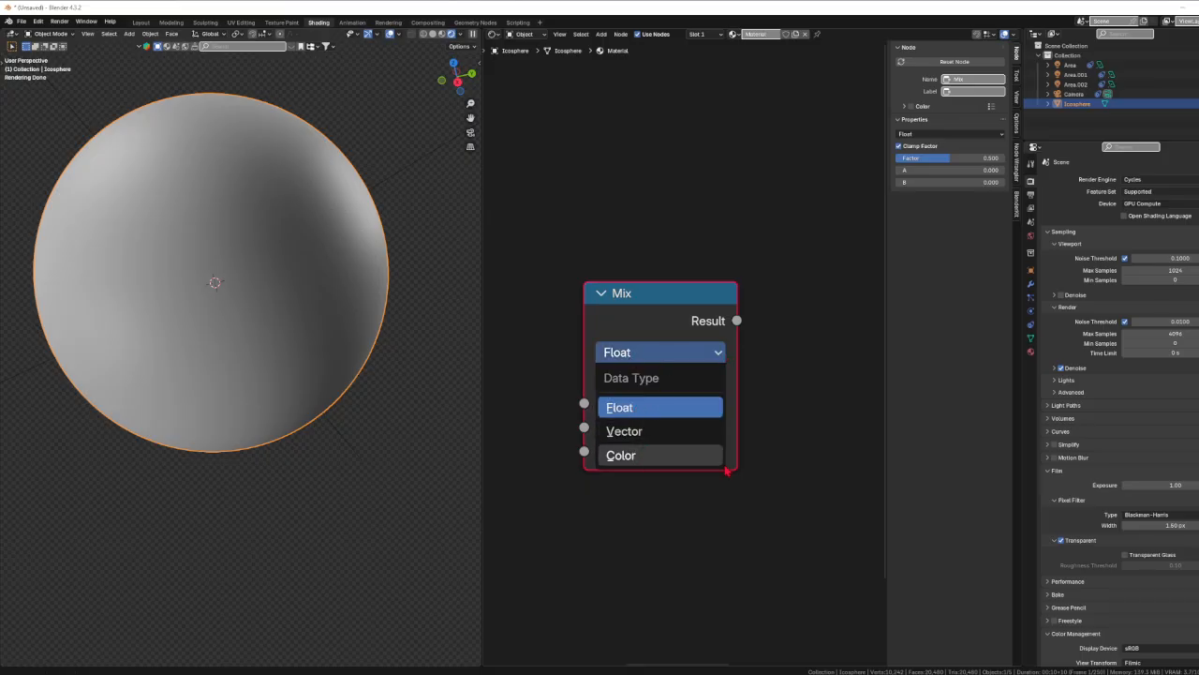
left_click(656, 410)
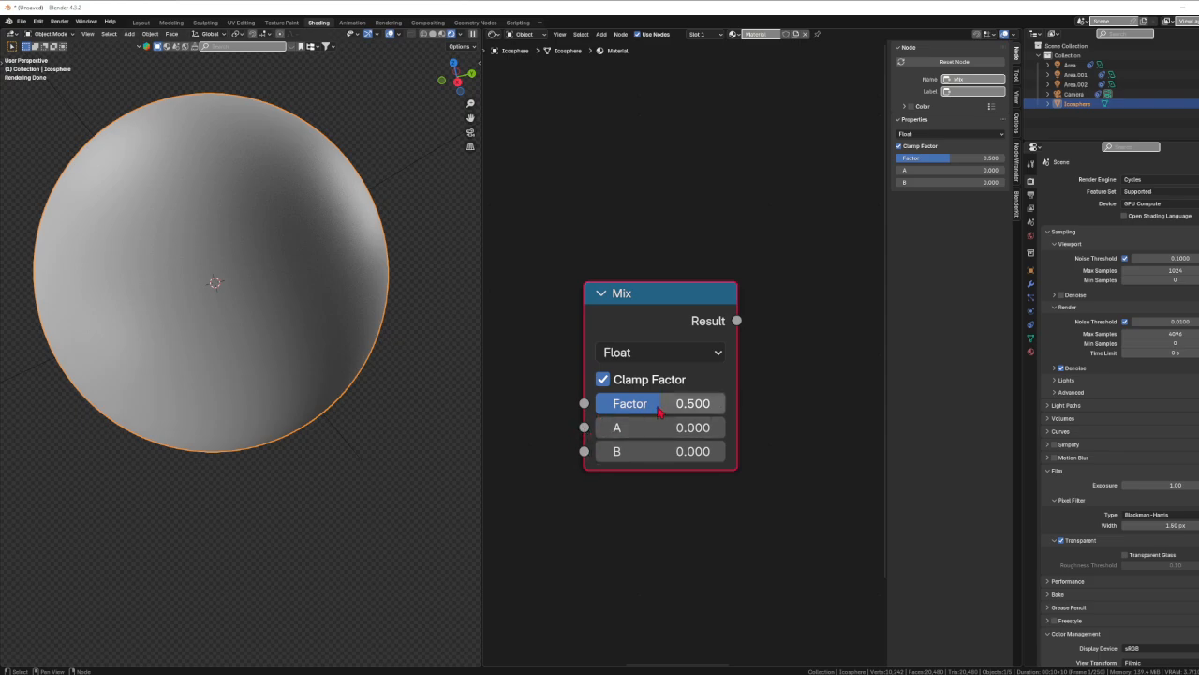
mouse_move(660, 410)
left_mouse_down()
mouse_move(633, 410)
mouse_move(660, 409)
left_mouse_up()
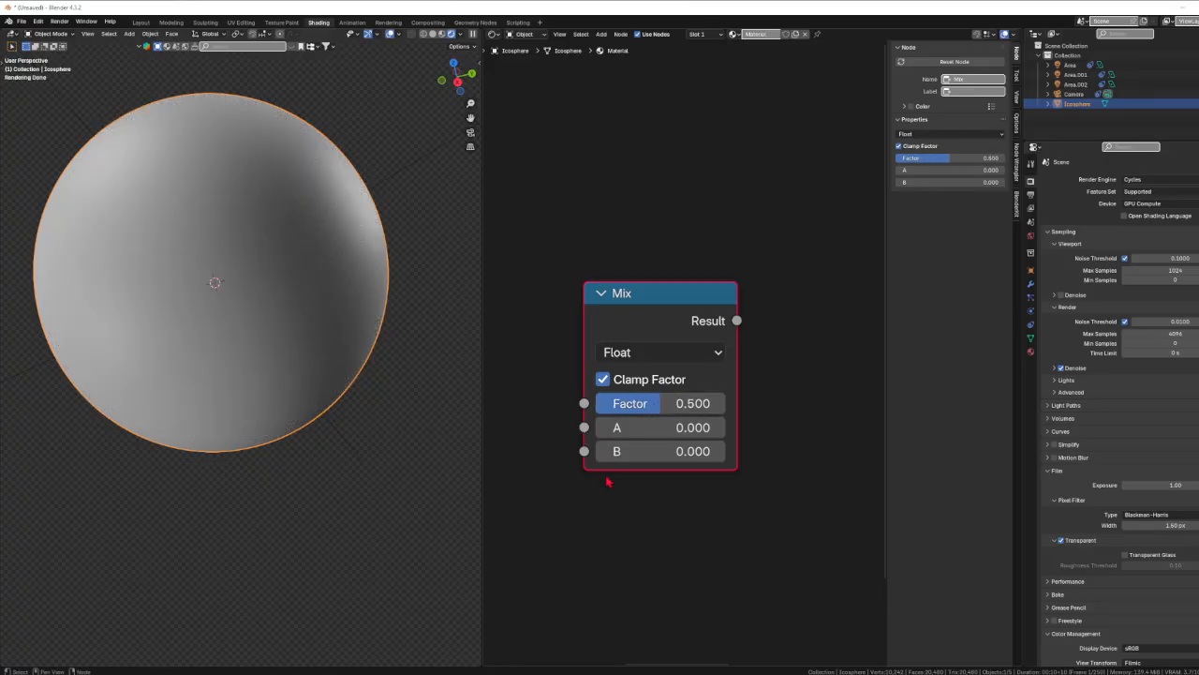
Switch the Mix node's data type to Vector
left_click(667, 352)
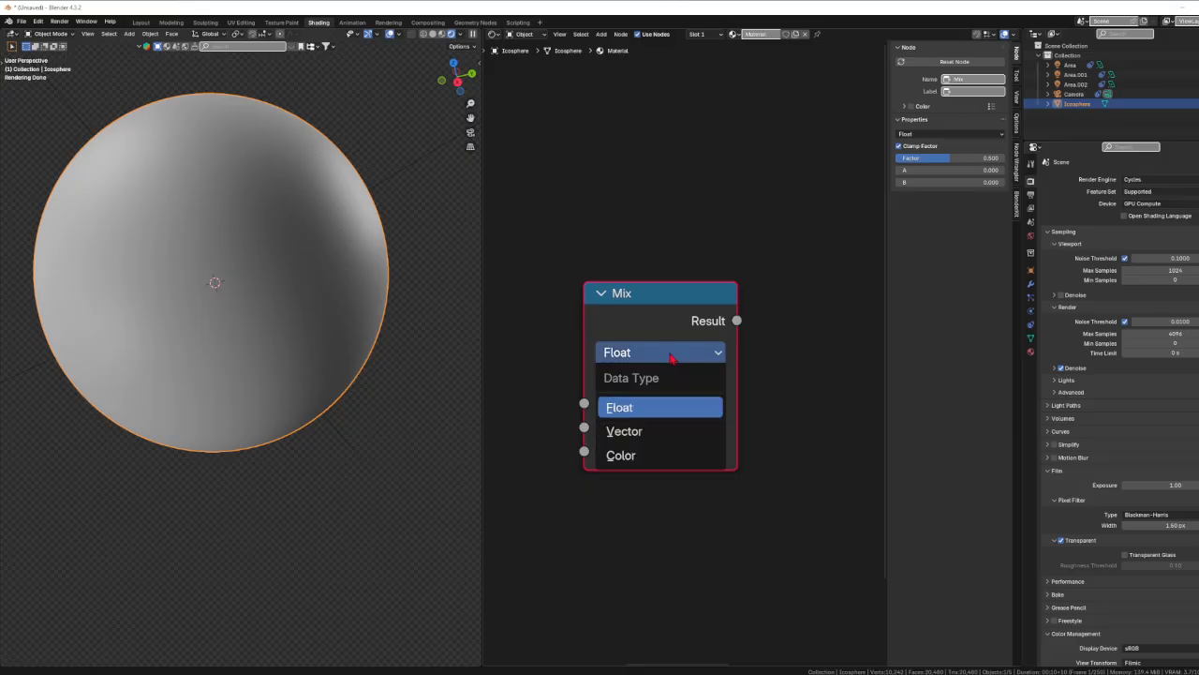
left_click(640, 434)
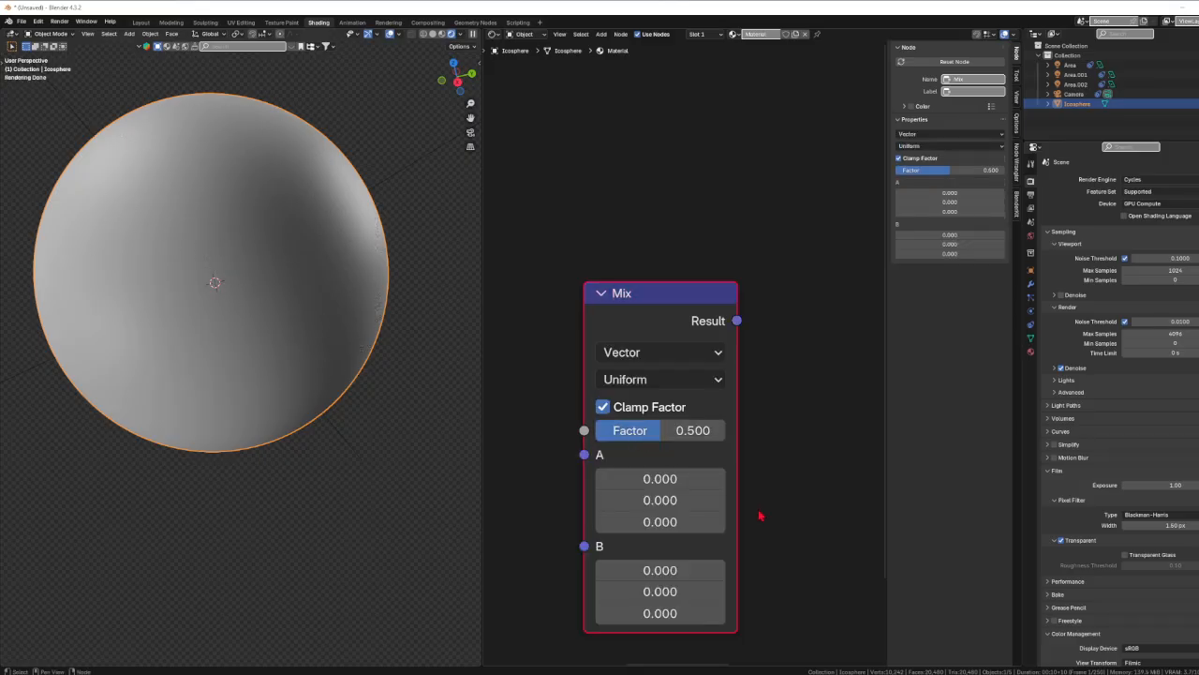
middle_click_drag(768, 535, 755, 487)
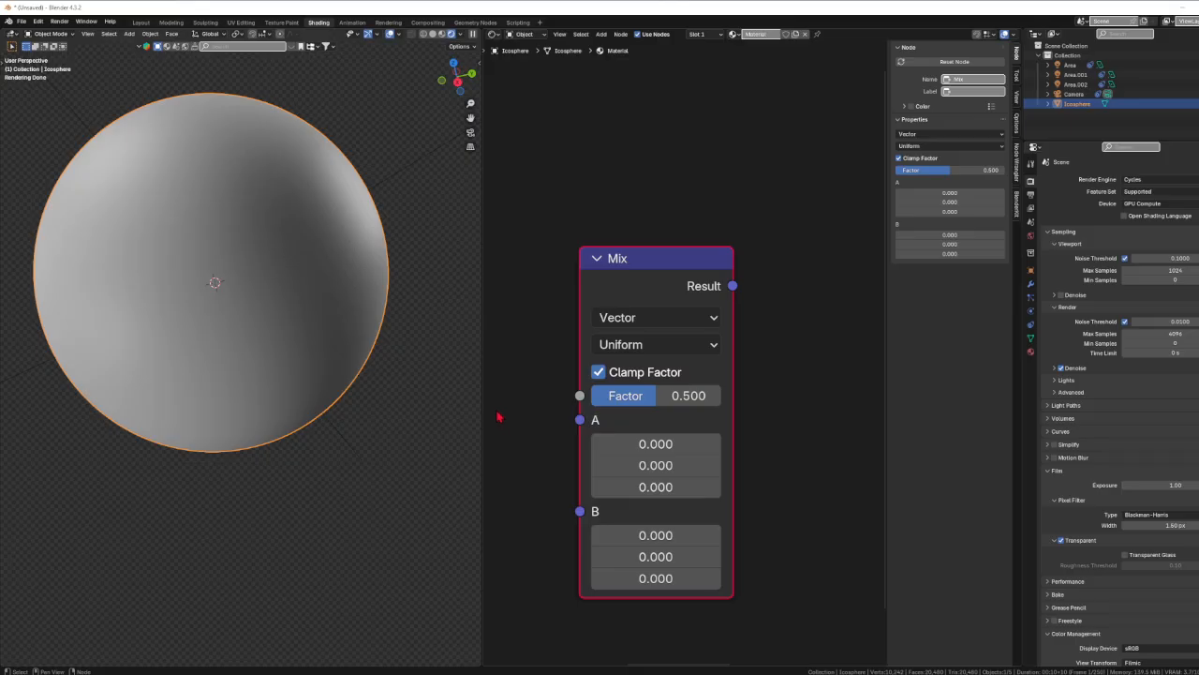
mouse_move(584, 424)
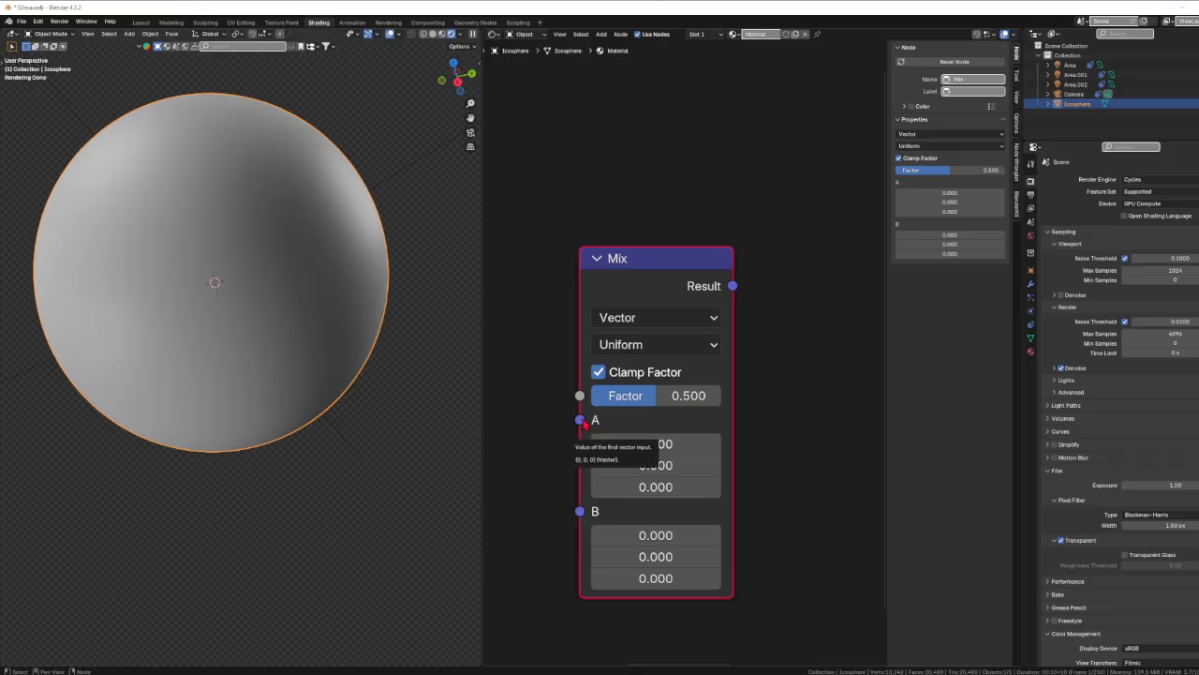
Set the Mix node's factor to about 0.542
mouse_move(661, 401)
left_mouse_down()
mouse_move(694, 401)
mouse_move(667, 401)
left_mouse_up()
right_click(664, 401)
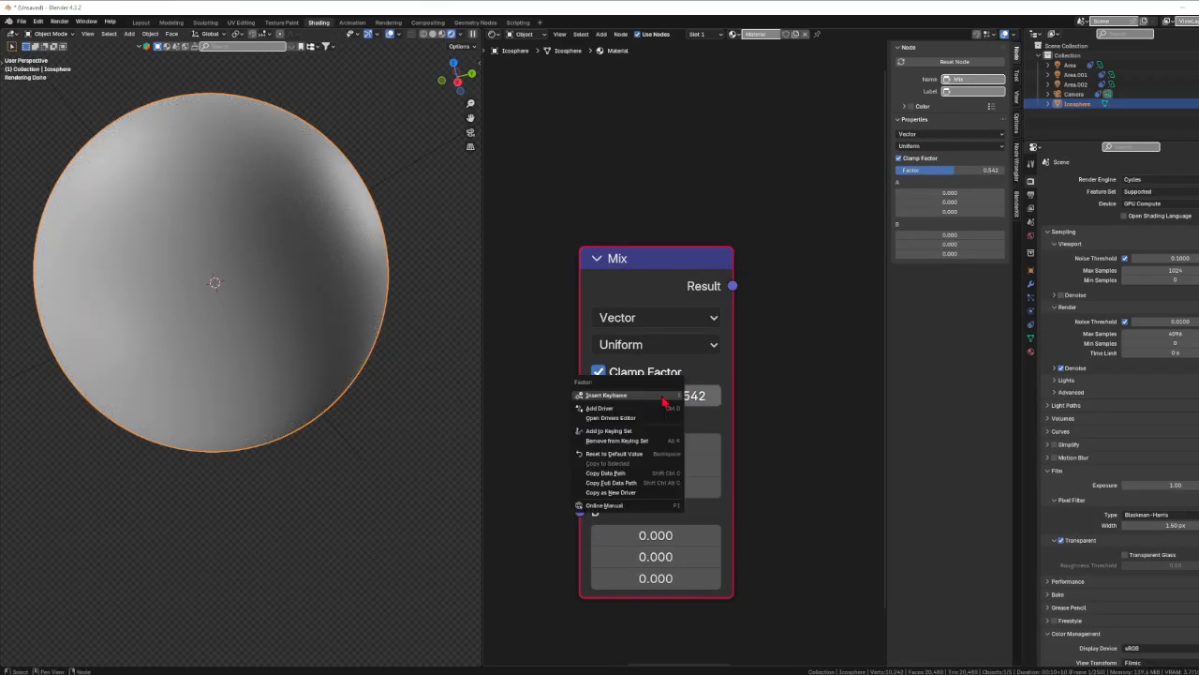
left_click(805, 415)
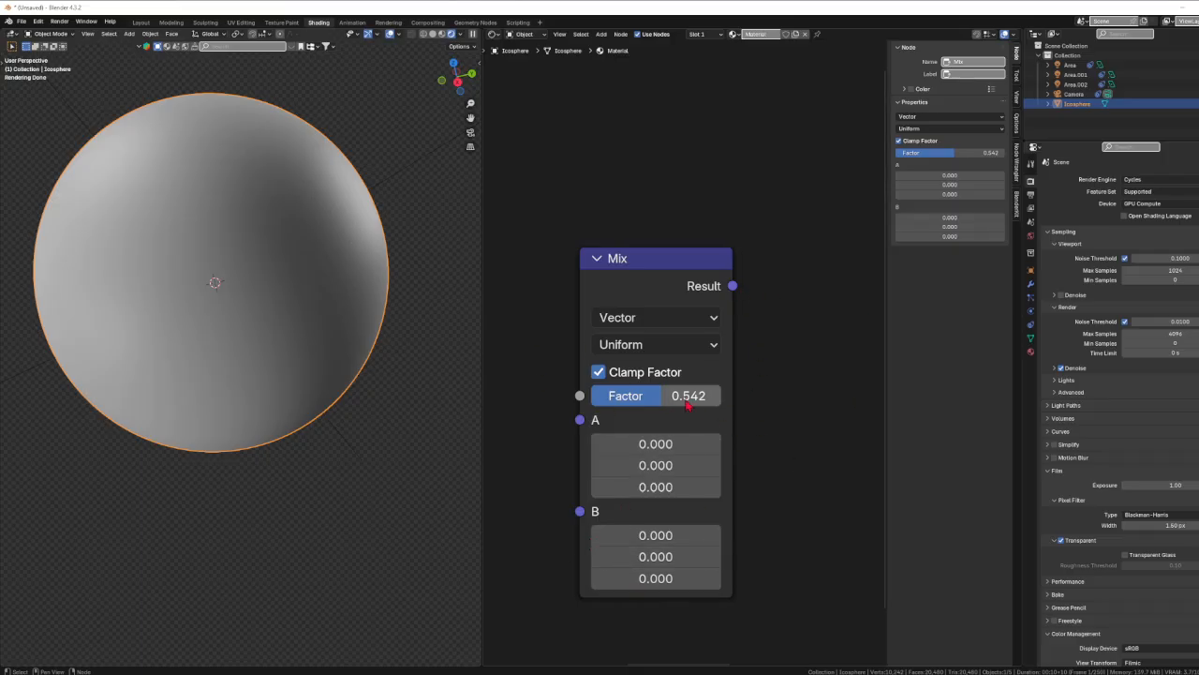
Set the Mix node's data type to Color and enable Clamp Result
left_click(655, 319)
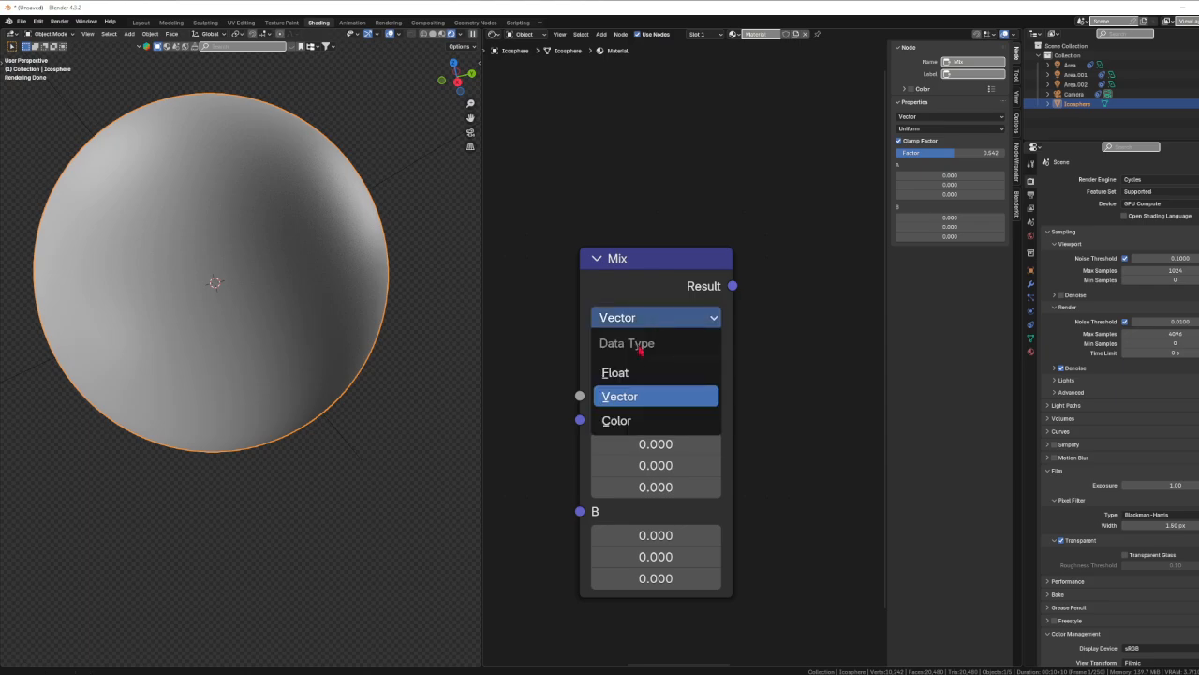
left_click(636, 421)
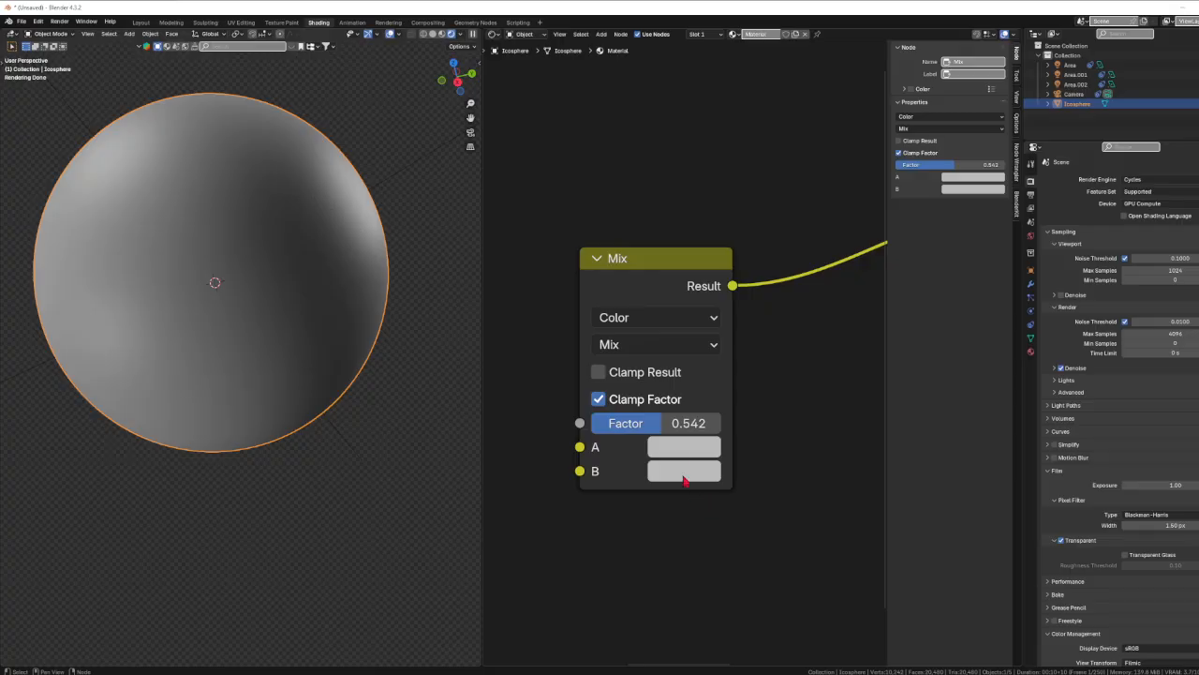
left_click(652, 344)
left_click(671, 323)
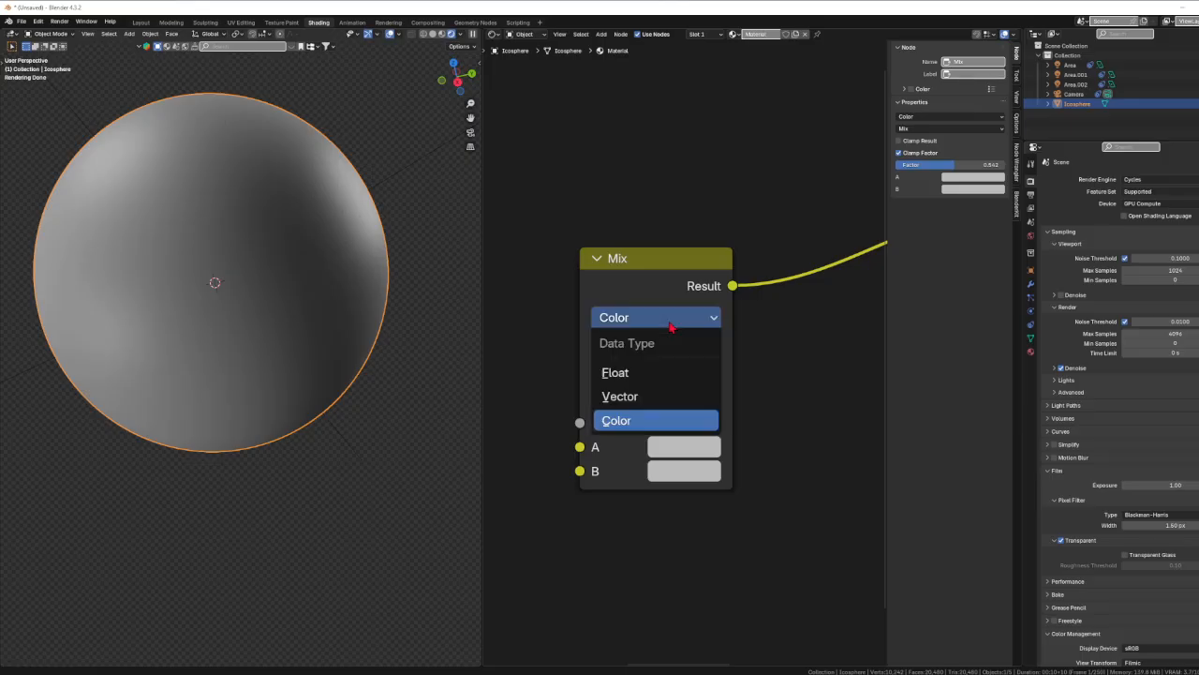
left_click(670, 324)
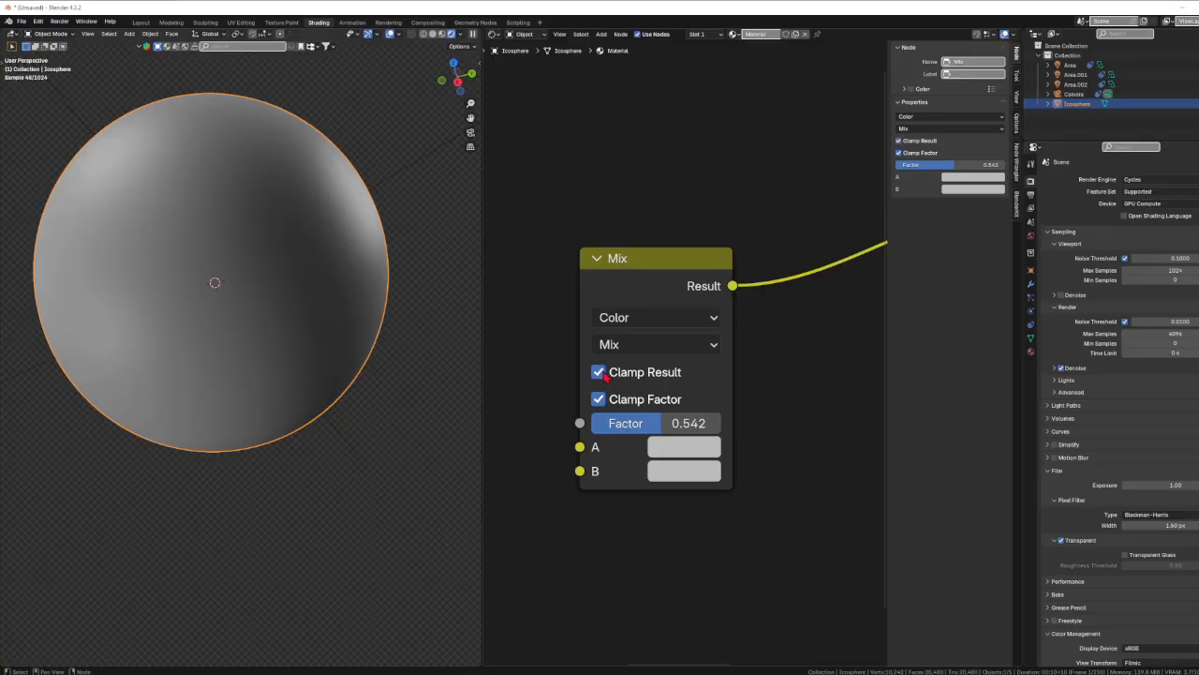
left_click(603, 374)
mouse_move(581, 424)
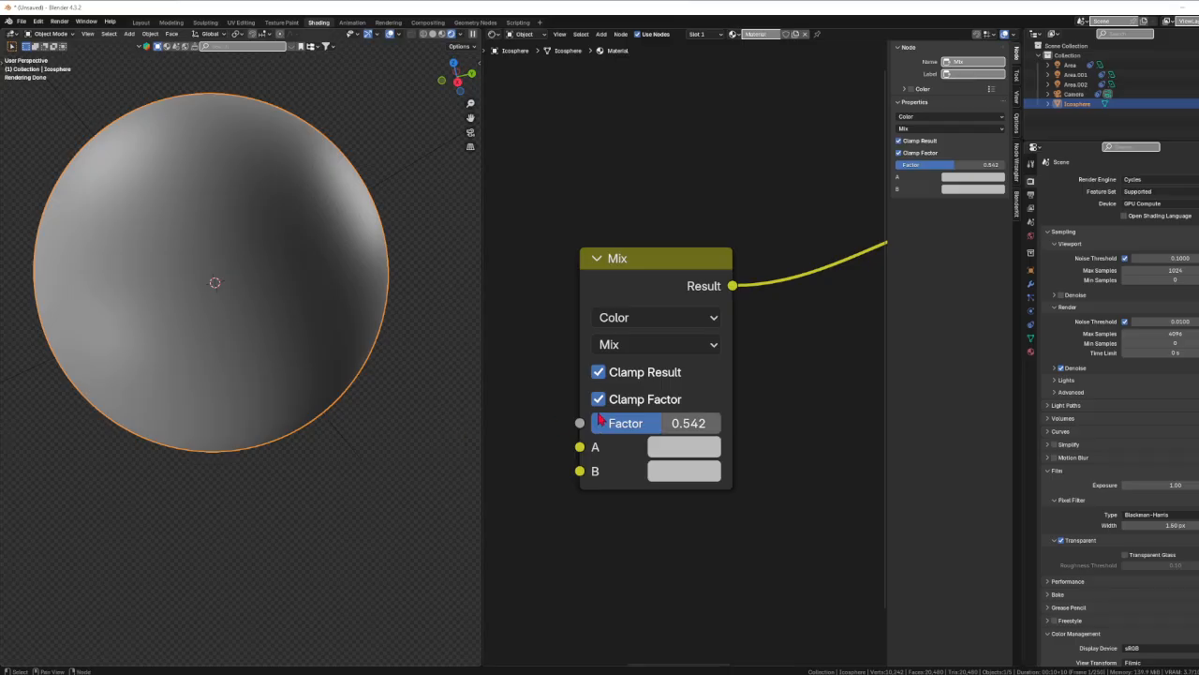
Add a Voronoi Texture node above the two existing Color Ramp nodes
scroll(541, 425, "down", 2)
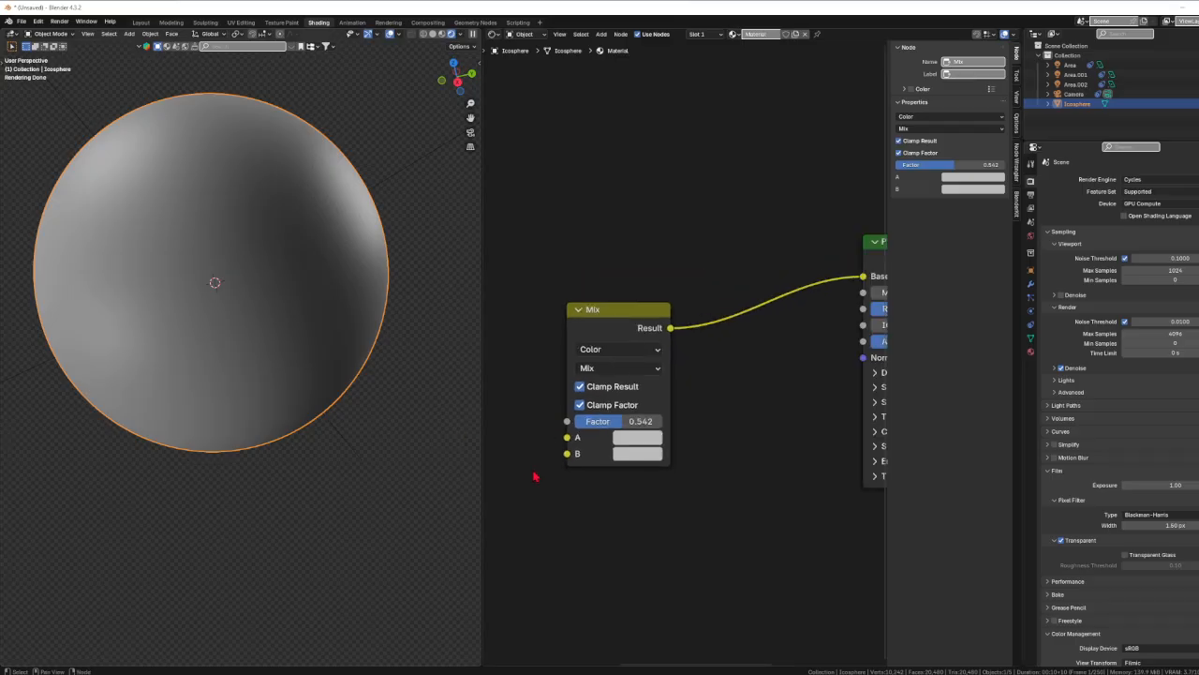
middle_click_drag(535, 477, 752, 537)
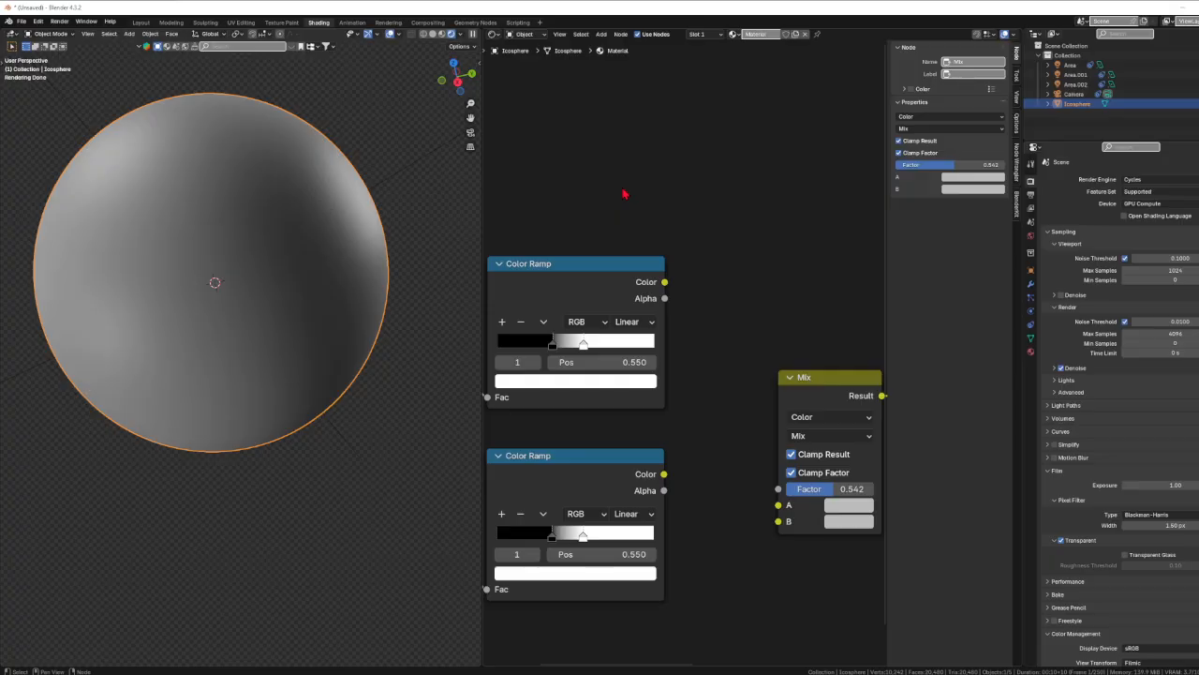
key("q")
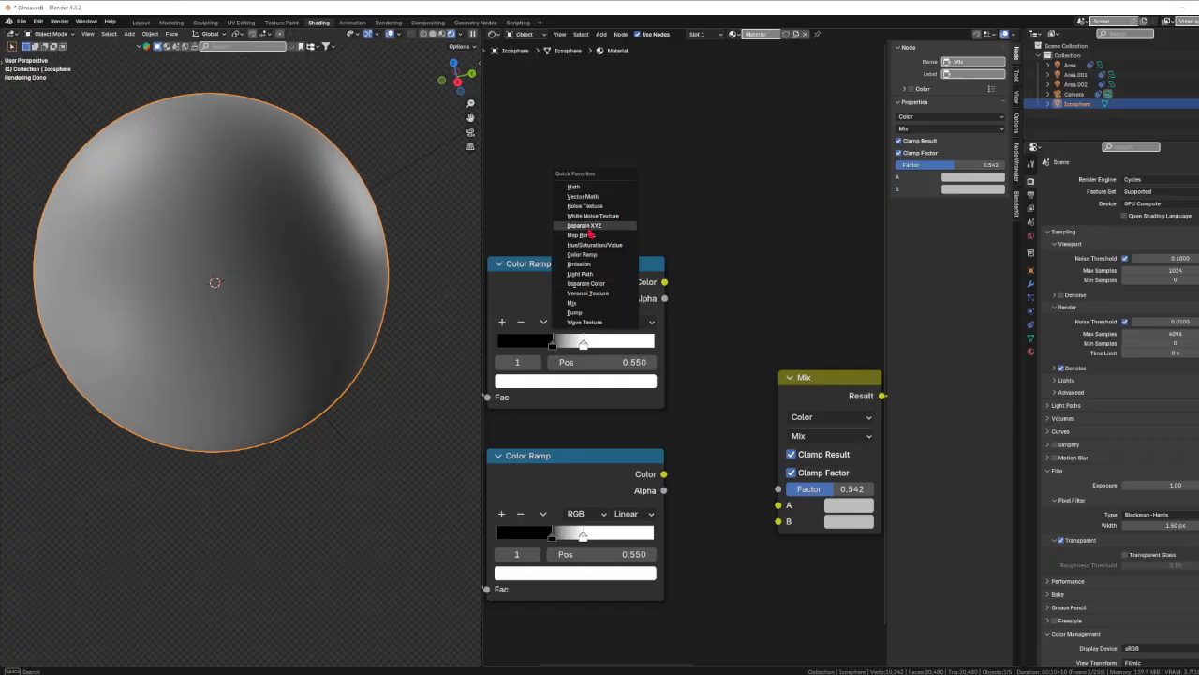
left_click(587, 293)
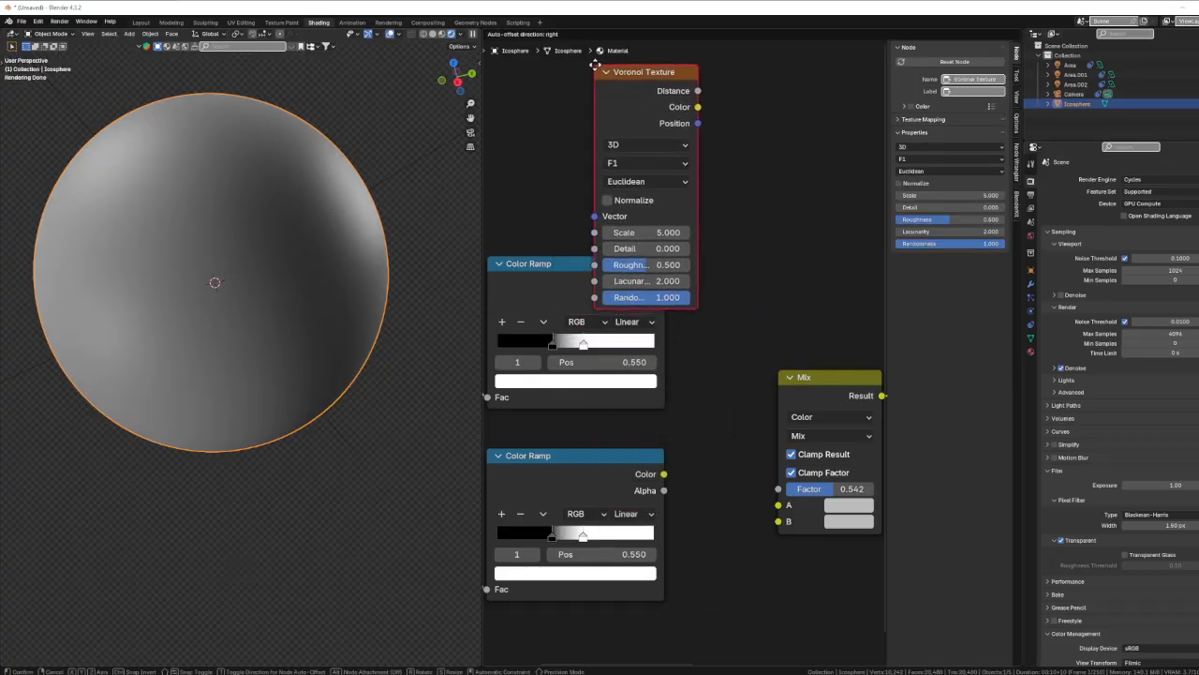
left_click(563, 55)
Set the Voronoi Texture's scale to about 55.1 and connect its Distance output to the Mix node's Factor
left_click_drag(599, 223, 699, 206)
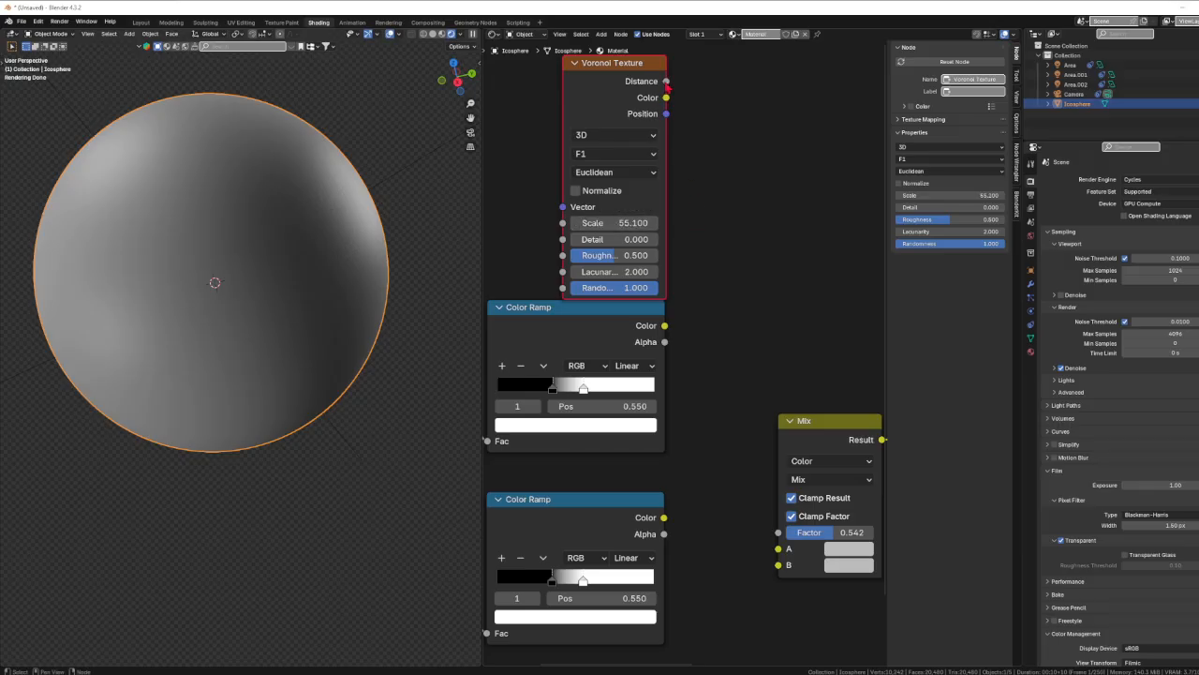
left_click_drag(666, 81, 778, 532)
middle_click_drag(747, 565, 714, 536)
Set the Mix node's A color to a medium blue with hue about 0.605 and its B color to red
left_click(815, 524)
left_click_drag(852, 336, 876, 300)
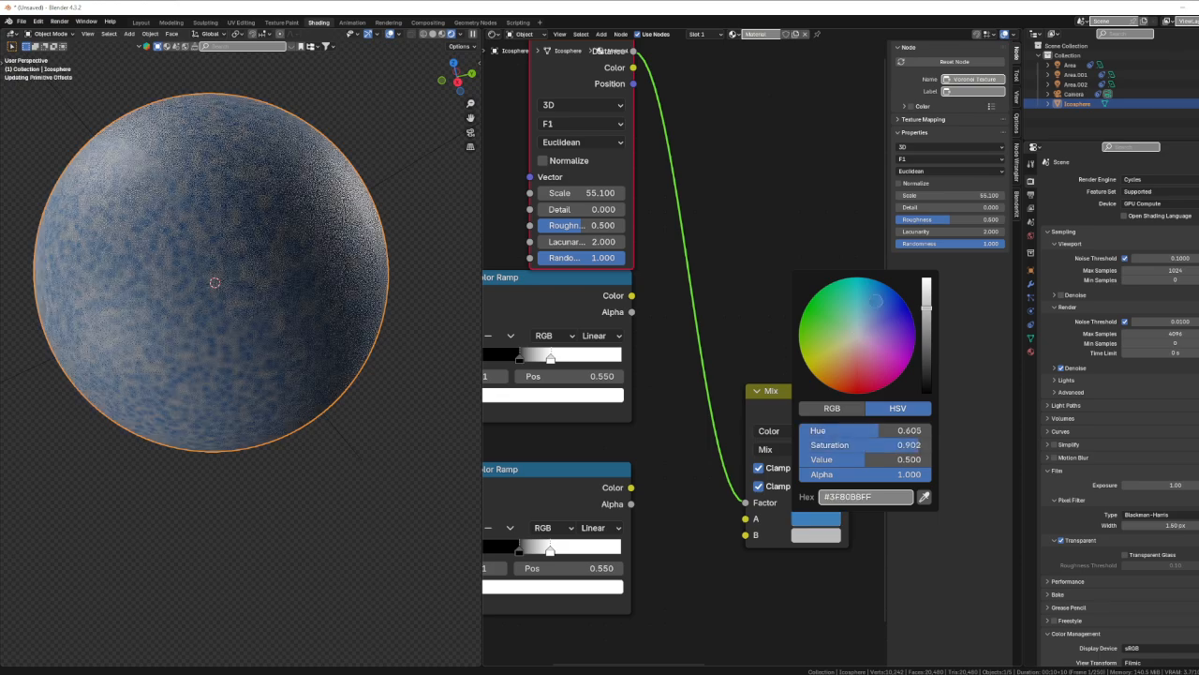
left_click(816, 538)
left_click_drag(857, 351, 849, 396)
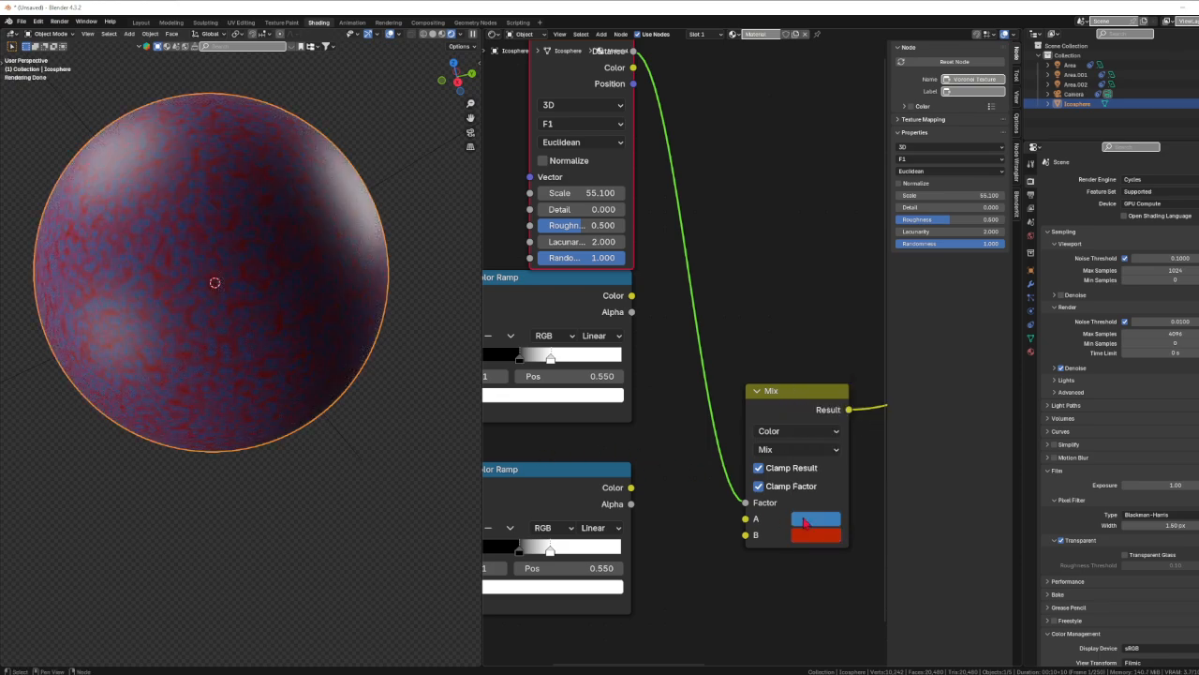
scroll(216, 283, "up", 2)
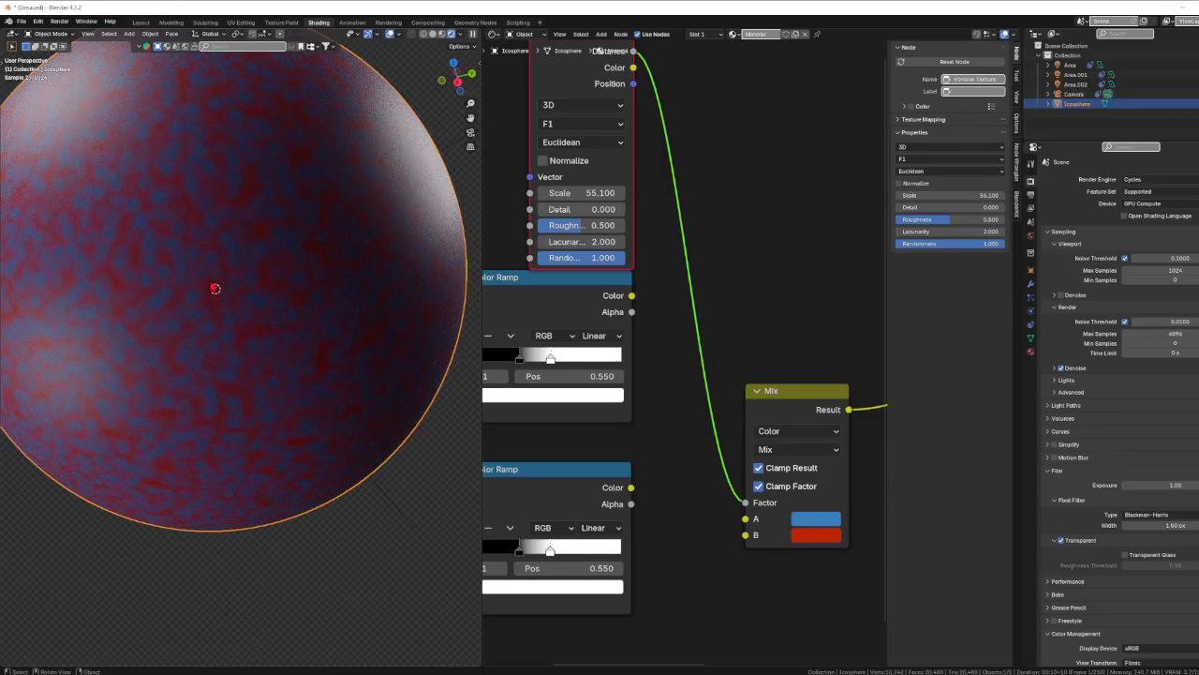
Move the Voronoi Texture node aside and insert a Color Ramp between its Distance output and the Mix node's Factor
key("g")
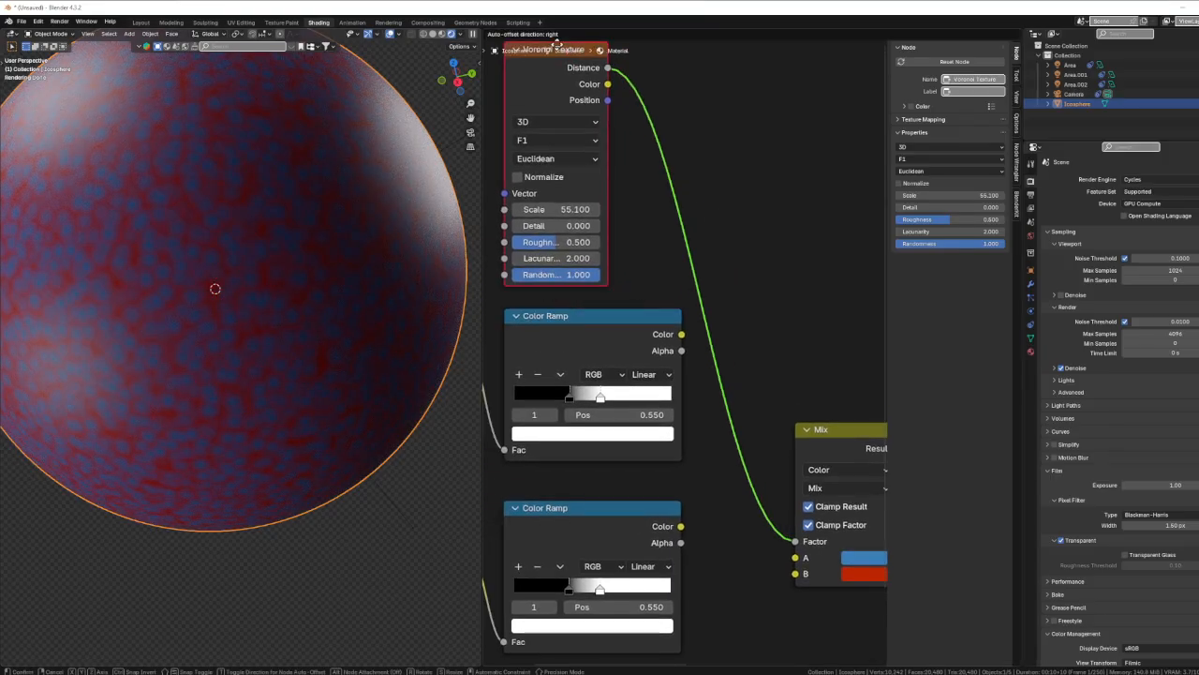
left_click(557, 44)
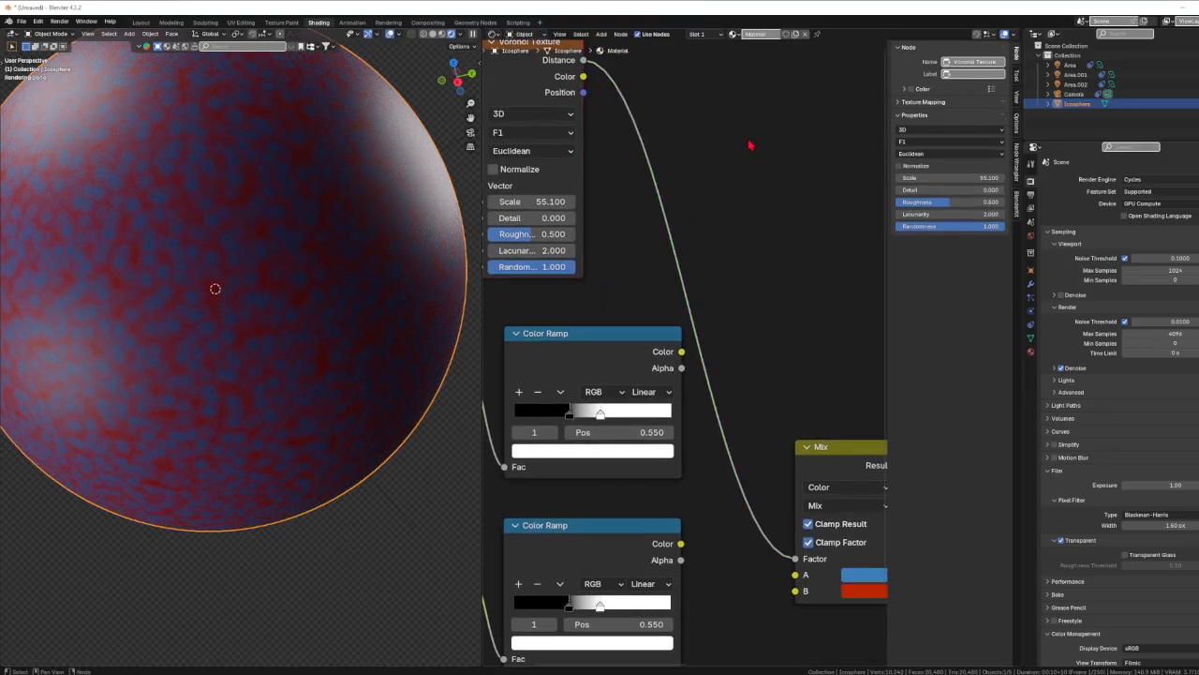
key("q")
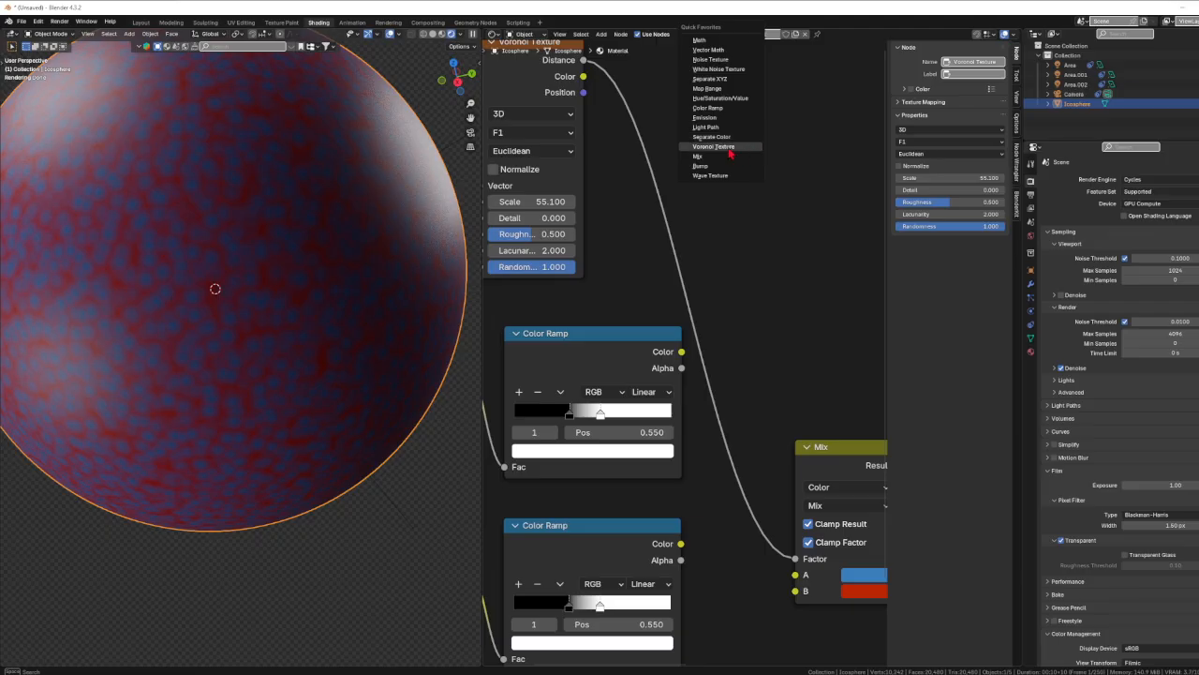
left_click(704, 109)
left_click(701, 223)
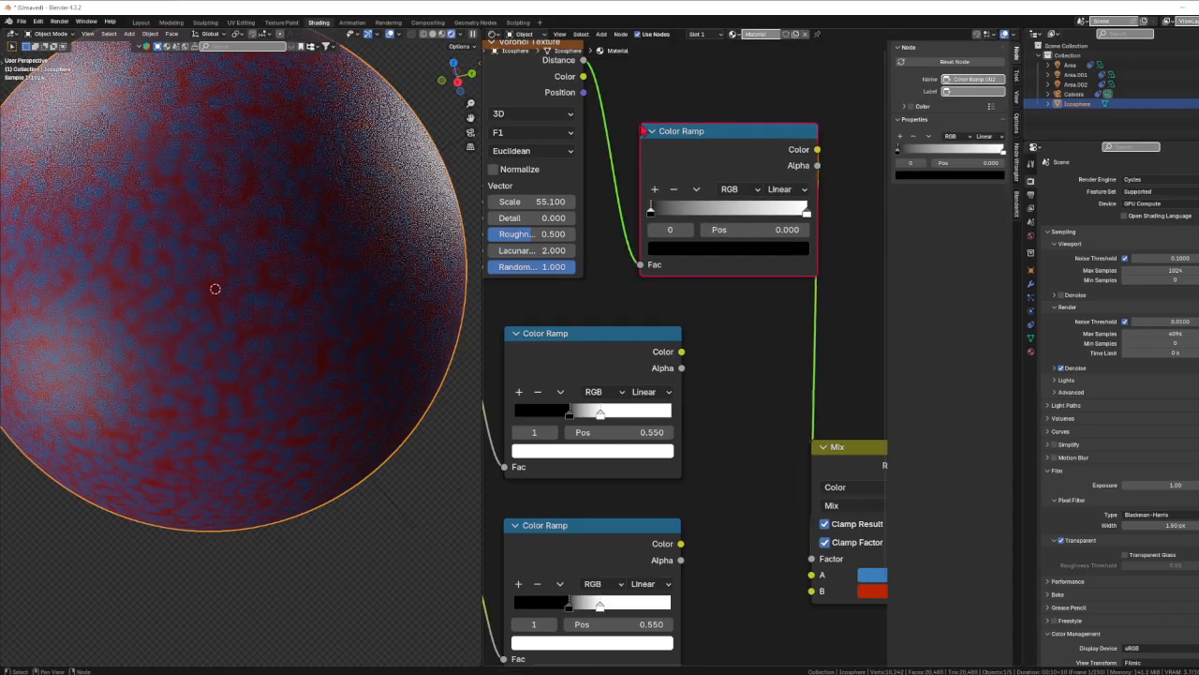
Move the new Color Ramp's black stop to about 0.291 and its white stop just beyond it to sharpen the spots
left_click_drag(701, 223, 725, 222)
left_click_drag(809, 217, 698, 219)
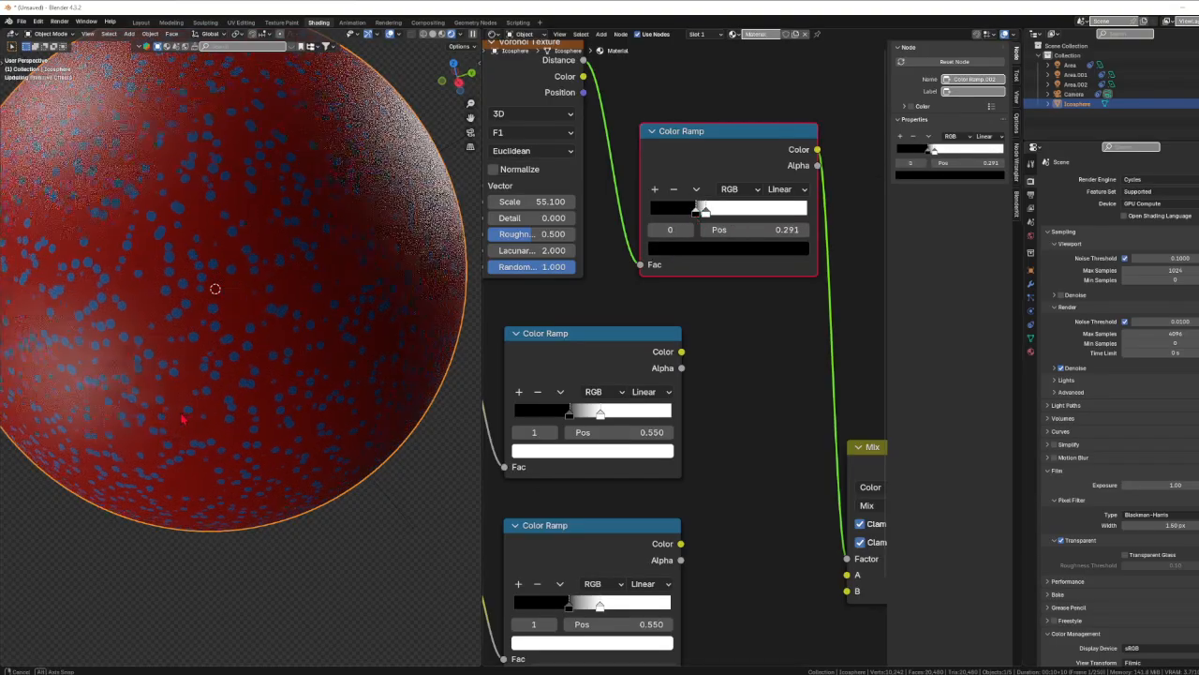
middle_click_drag(167, 366, 199, 472)
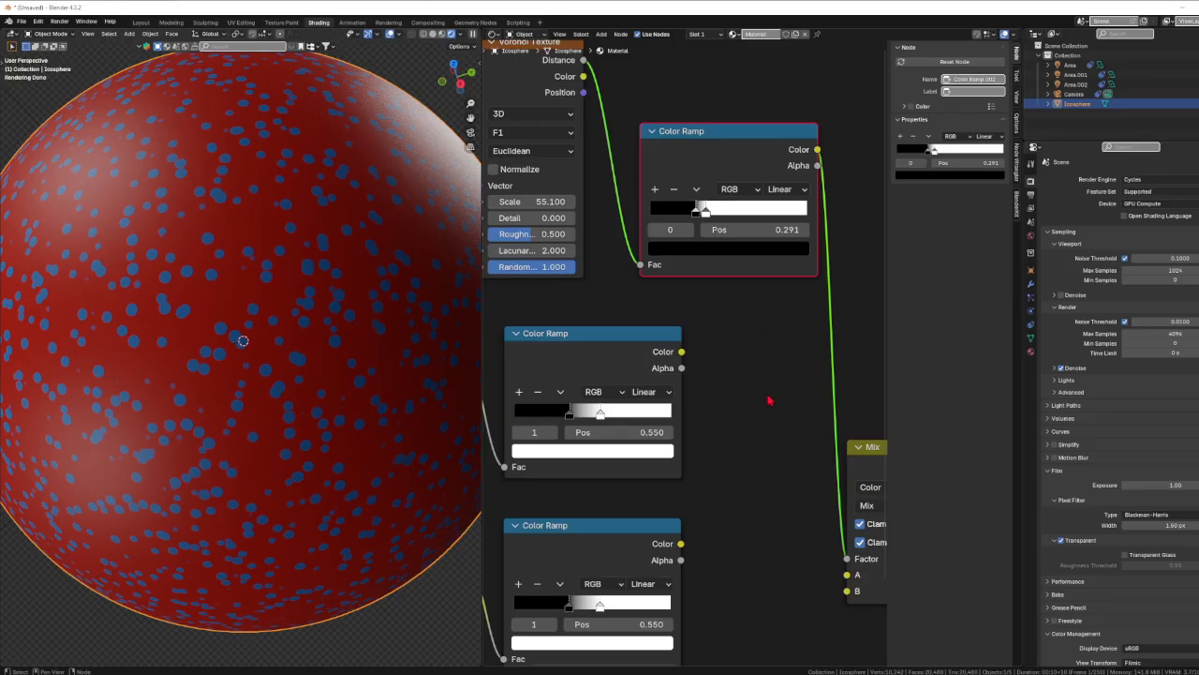
Examine the Mix node's Factor, A and B inputs and its link to the Principled BSDF's Base Color
middle_click_drag(774, 390, 758, 364)
middle_click_drag(806, 489, 705, 384)
middle_click_drag(624, 456, 669, 440)
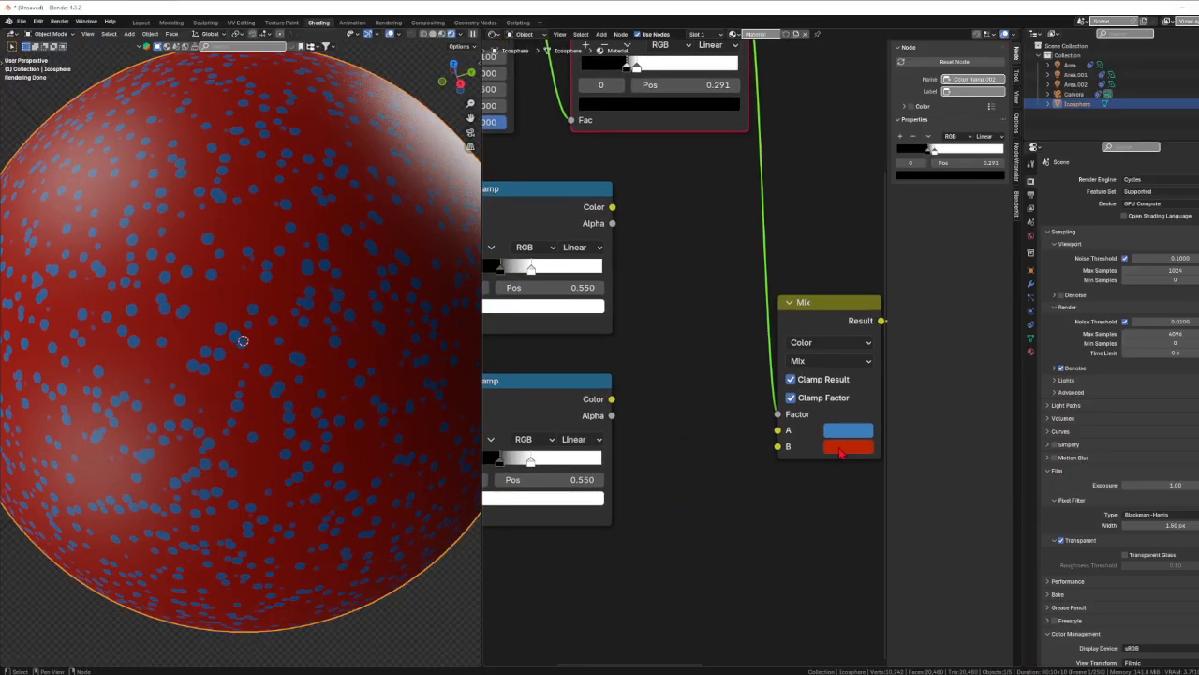
mouse_move(848, 453)
mouse_move(787, 432)
middle_click_drag(820, 495, 577, 509)
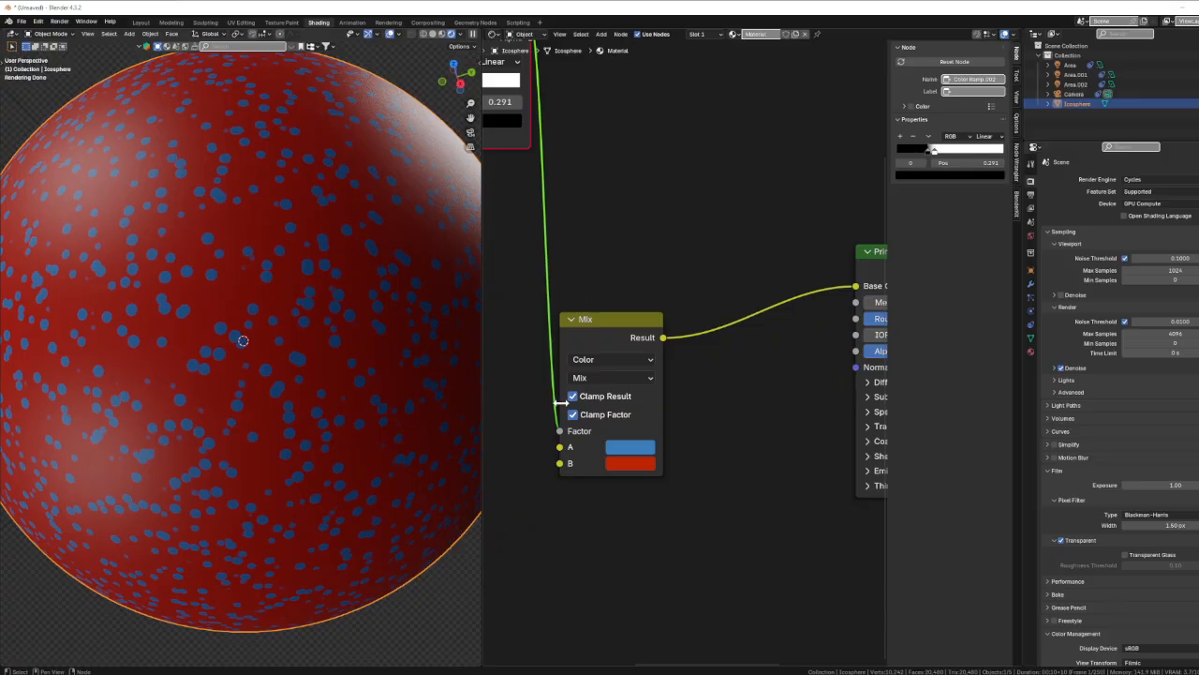
middle_click_drag(566, 540, 691, 560)
Move the Voronoi Texture node up and away from the Color Ramp nodes to free space in the node layout
scroll(687, 556, "down", 4)
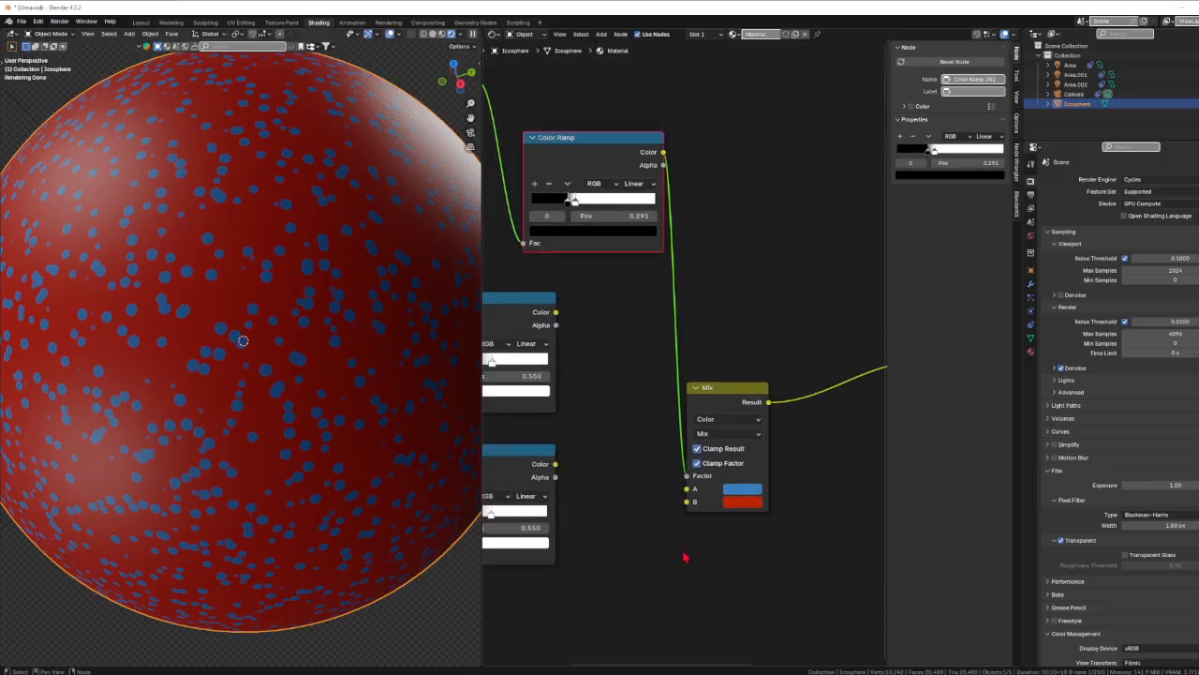
middle_click_drag(614, 552, 641, 566)
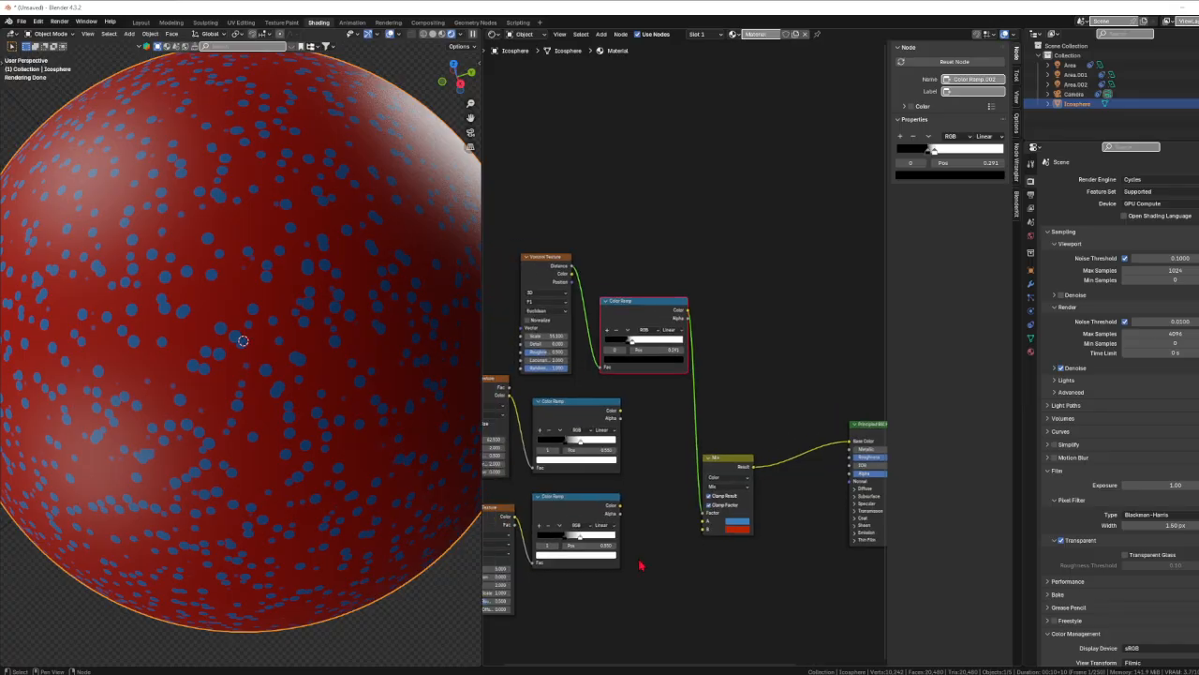
scroll(640, 565, "up", 1)
left_click_drag(533, 230, 509, 134)
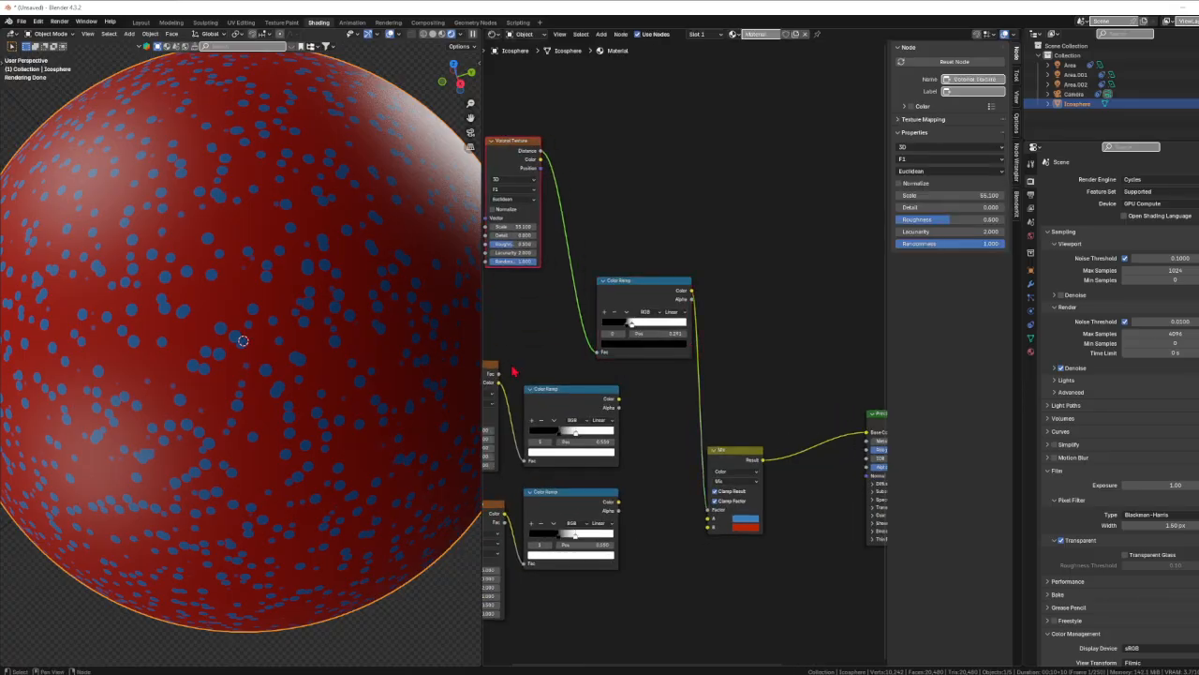
Move the Voronoi's Color Ramp up beside the Voronoi Texture node and disconnect it from the Mix node's Factor
left_click_drag(643, 281, 609, 174)
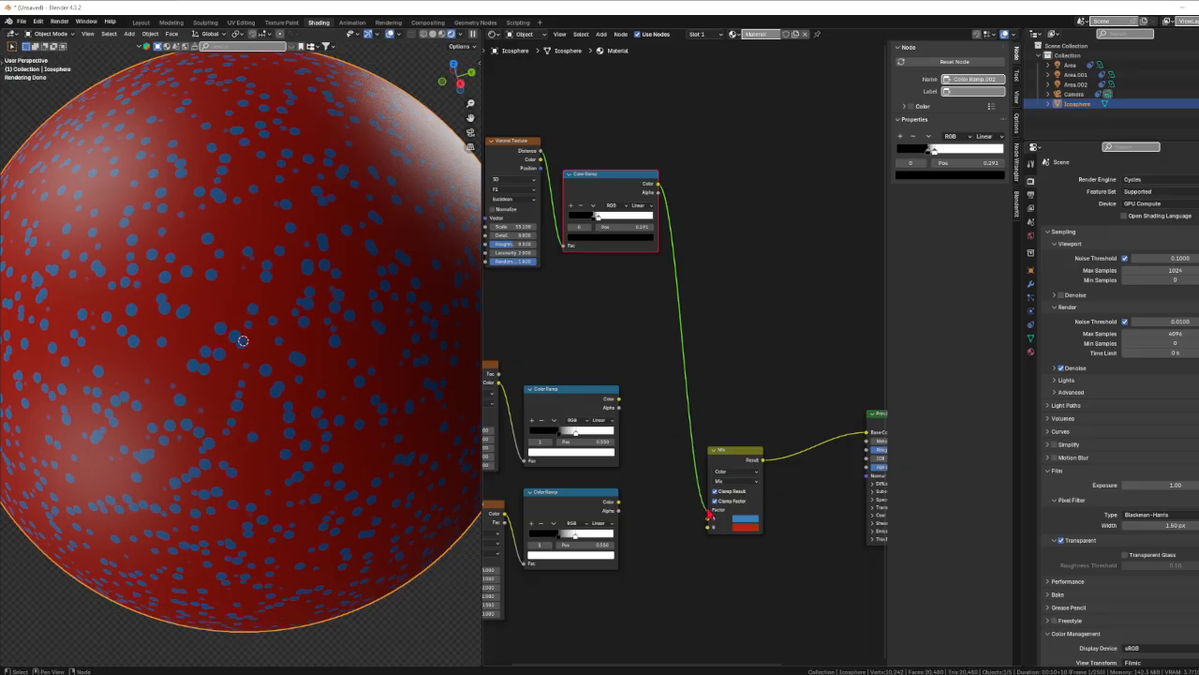
left_click_drag(710, 510, 731, 190)
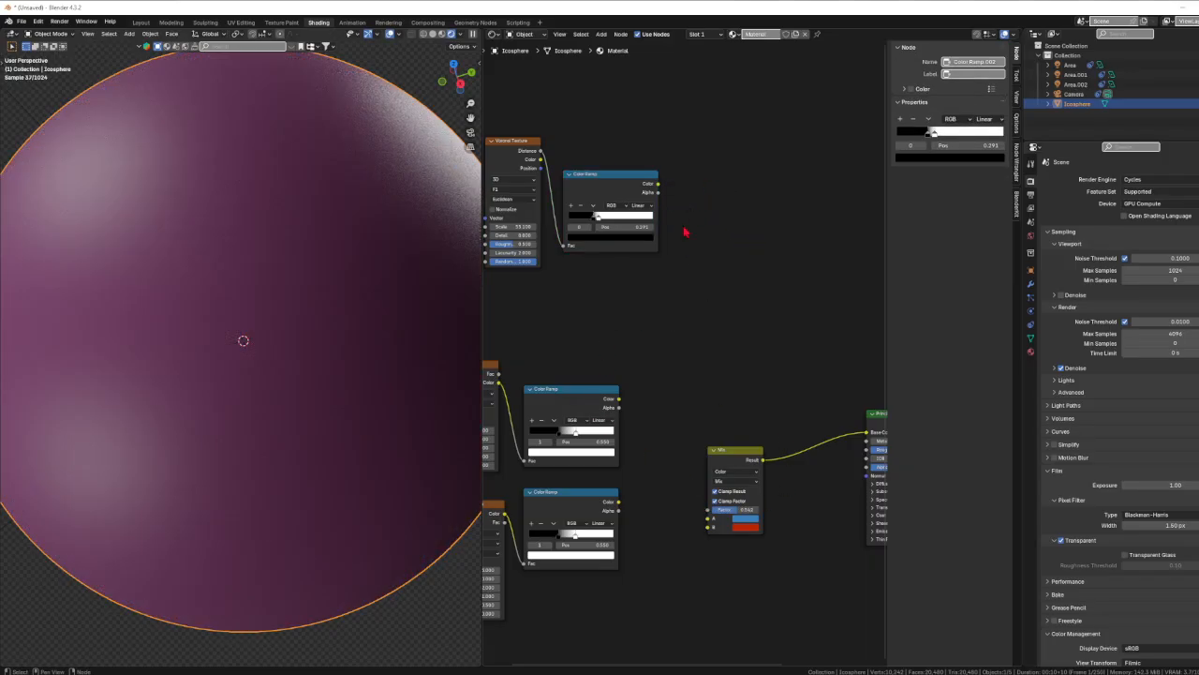
Connect the Noise Texture's Color Ramp to the Mix node's A input and the Wave Texture's Color Ramp to its B input
middle_click_drag(663, 401, 696, 295)
scroll(696, 296, "up", 1)
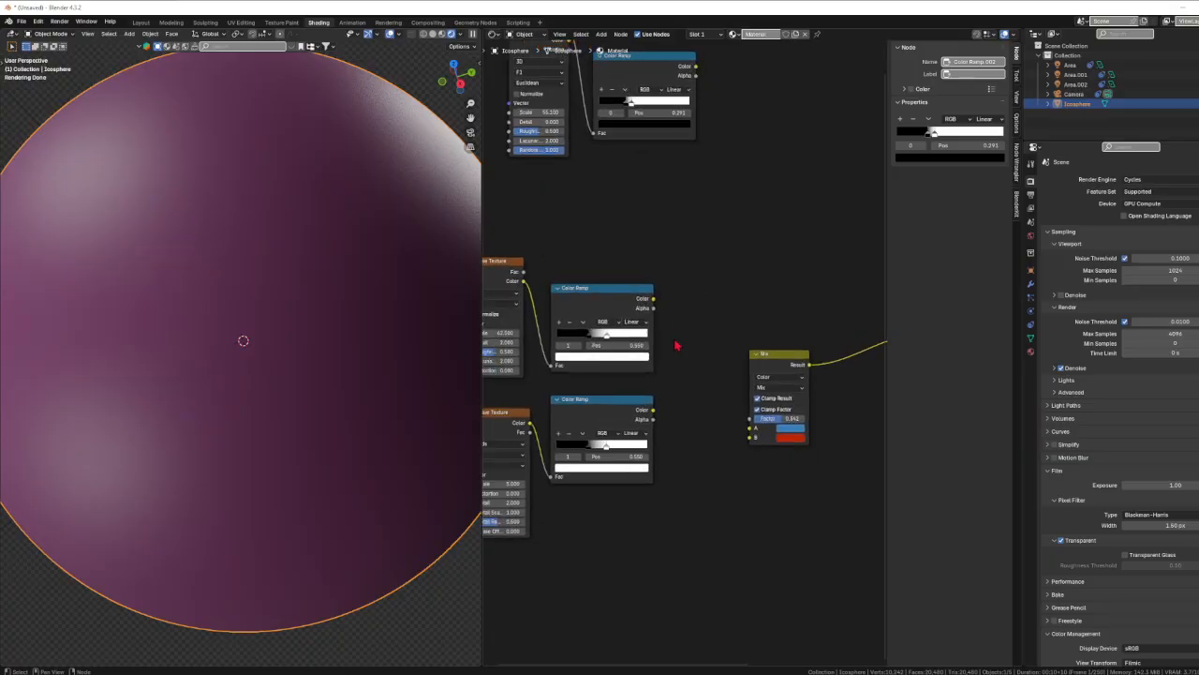
middle_click_drag(677, 346, 731, 356)
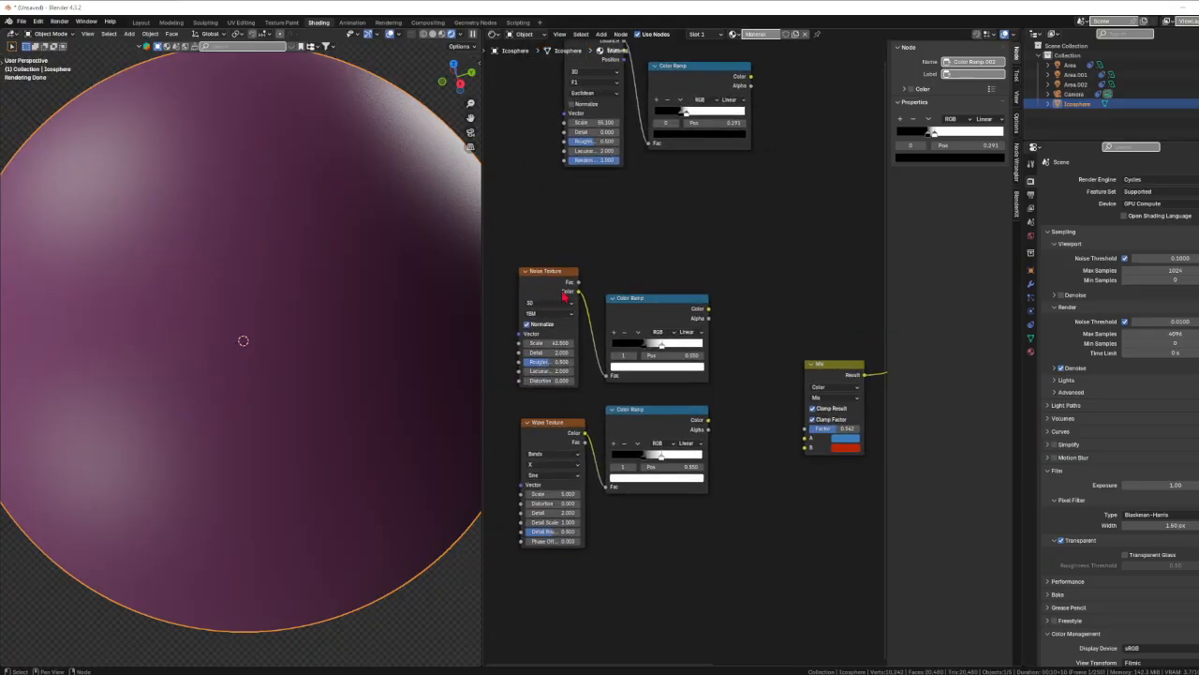
middle_click_drag(721, 552, 650, 555)
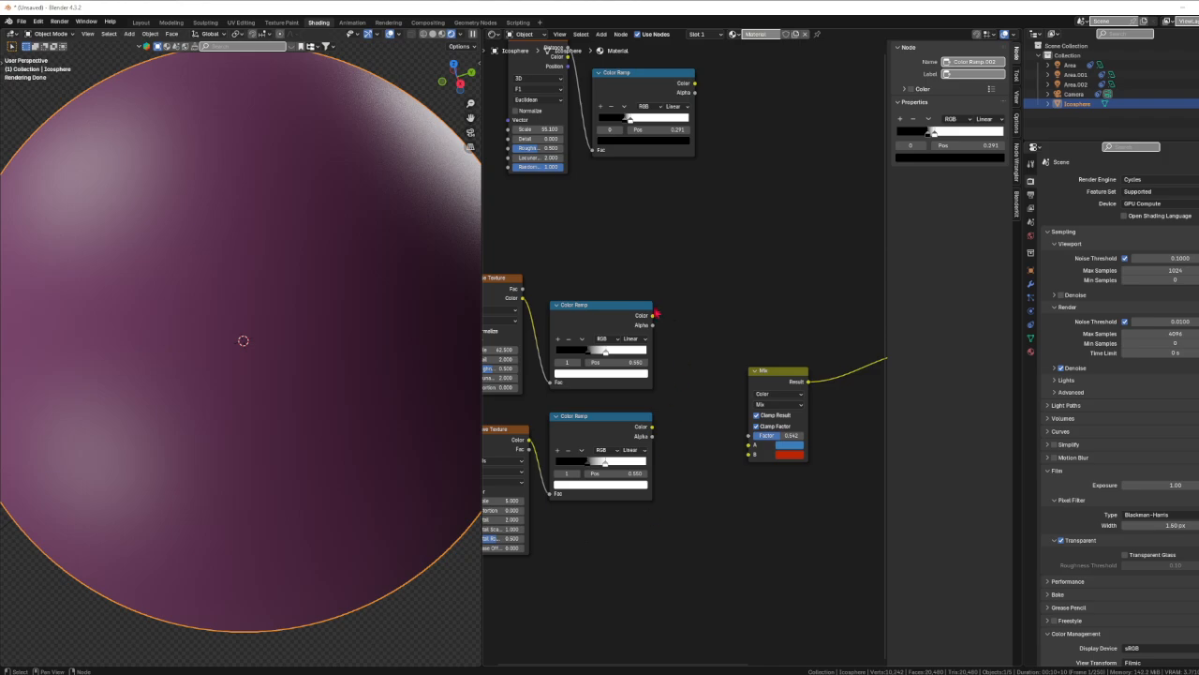
left_click_drag(653, 315, 753, 445)
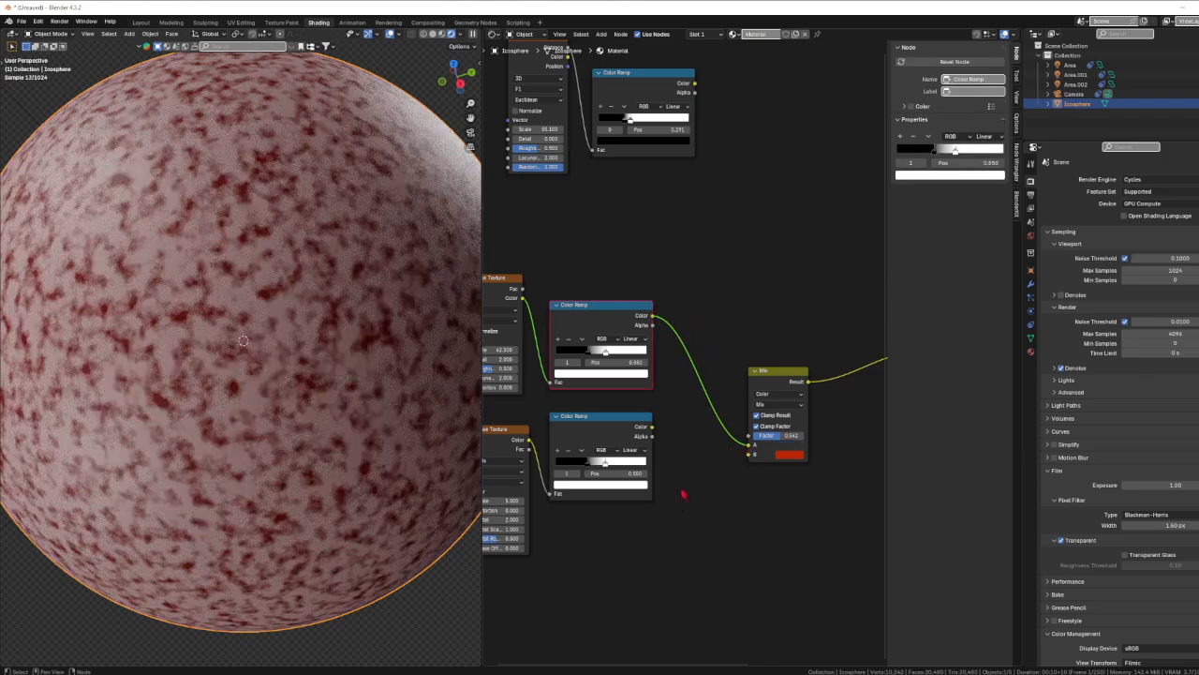
middle_click_drag(683, 494, 739, 477)
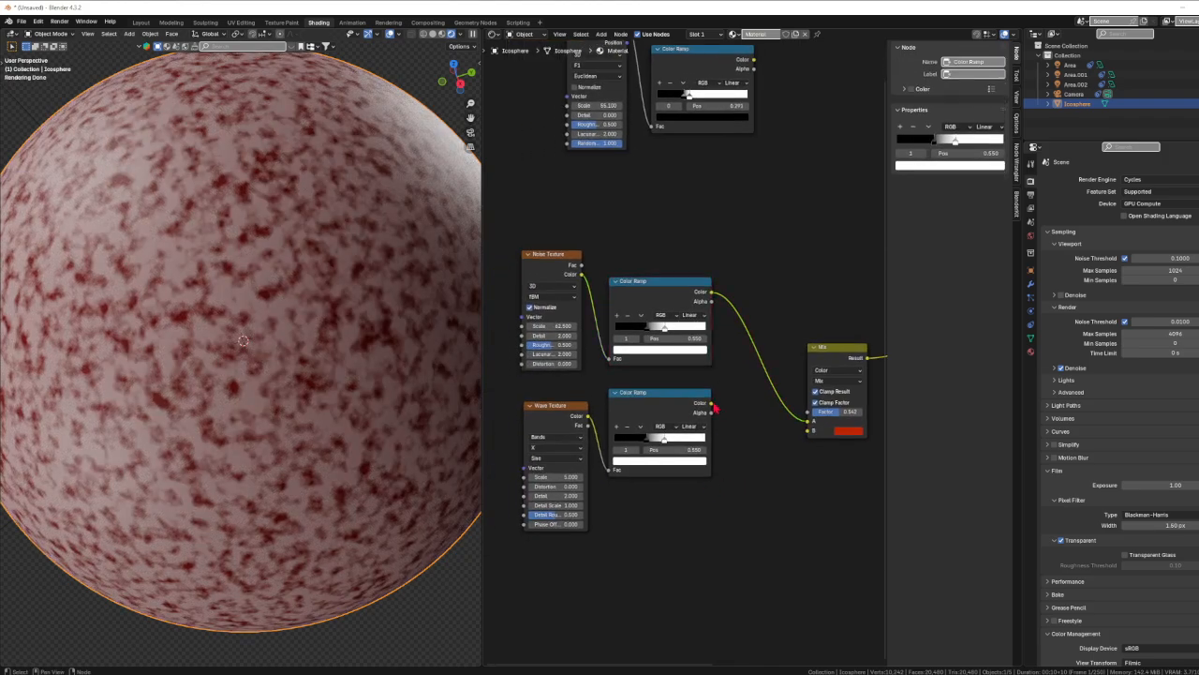
left_click_drag(715, 407, 808, 431)
middle_click_drag(758, 482, 724, 486)
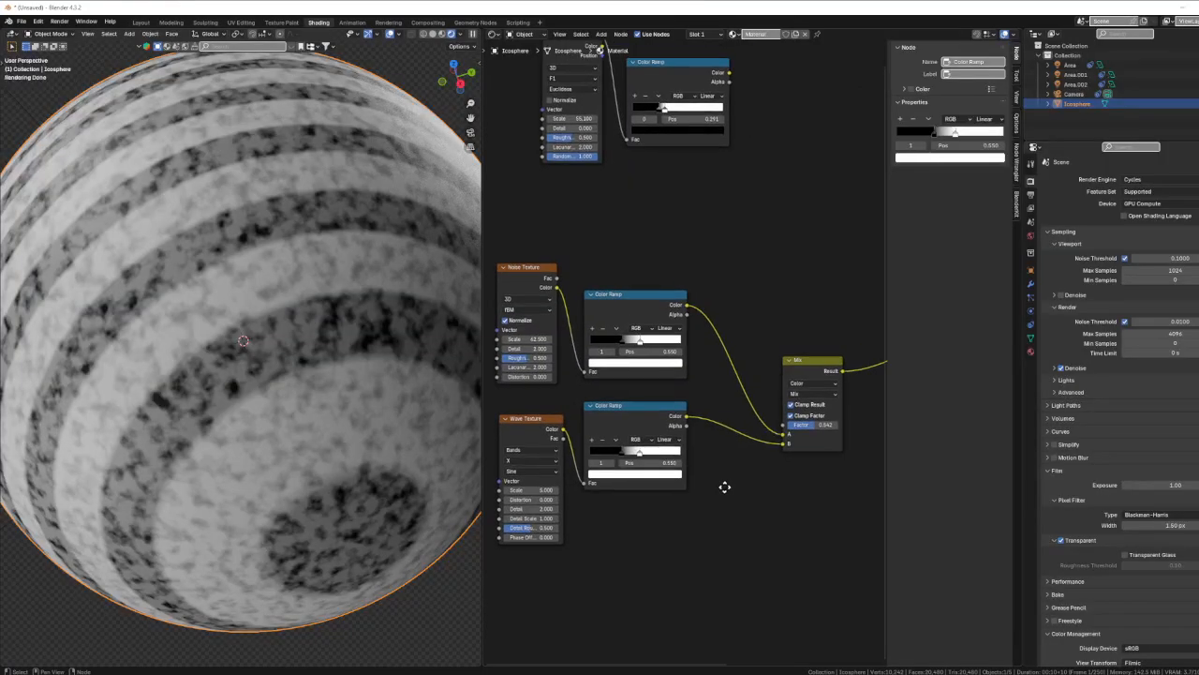
Shift the Wave Texture node slightly away from its Color Ramp and select the Noise Texture node
middle_click_drag(287, 496, 329, 236)
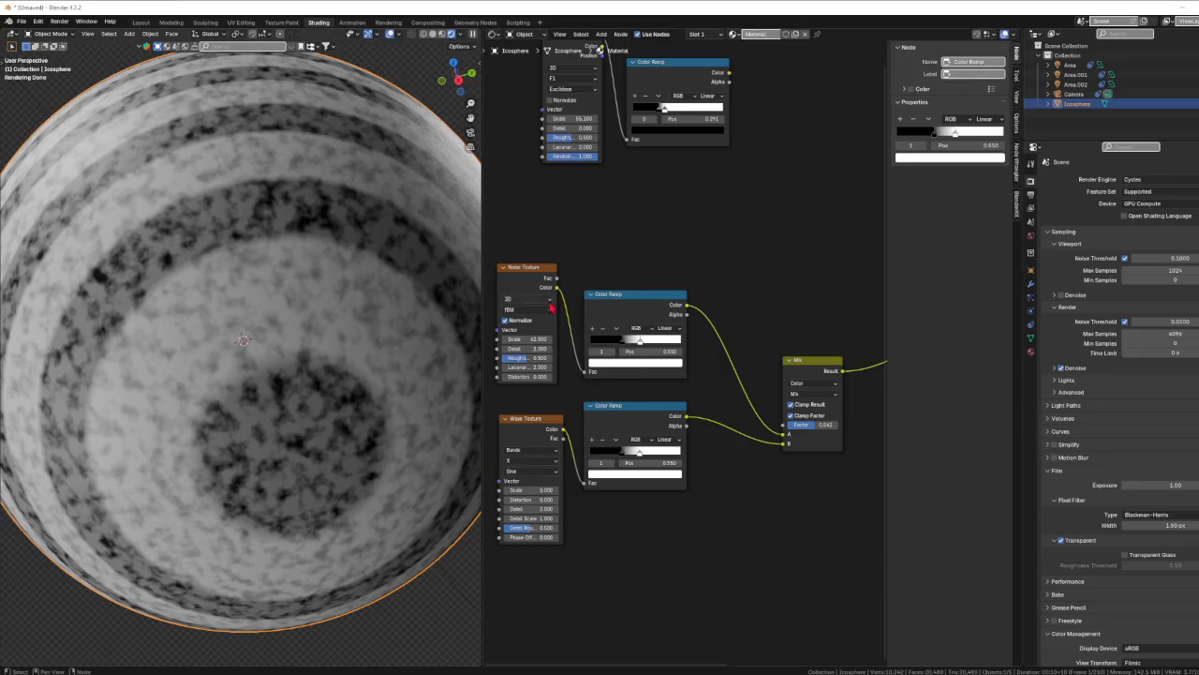
left_click_drag(539, 427, 523, 426)
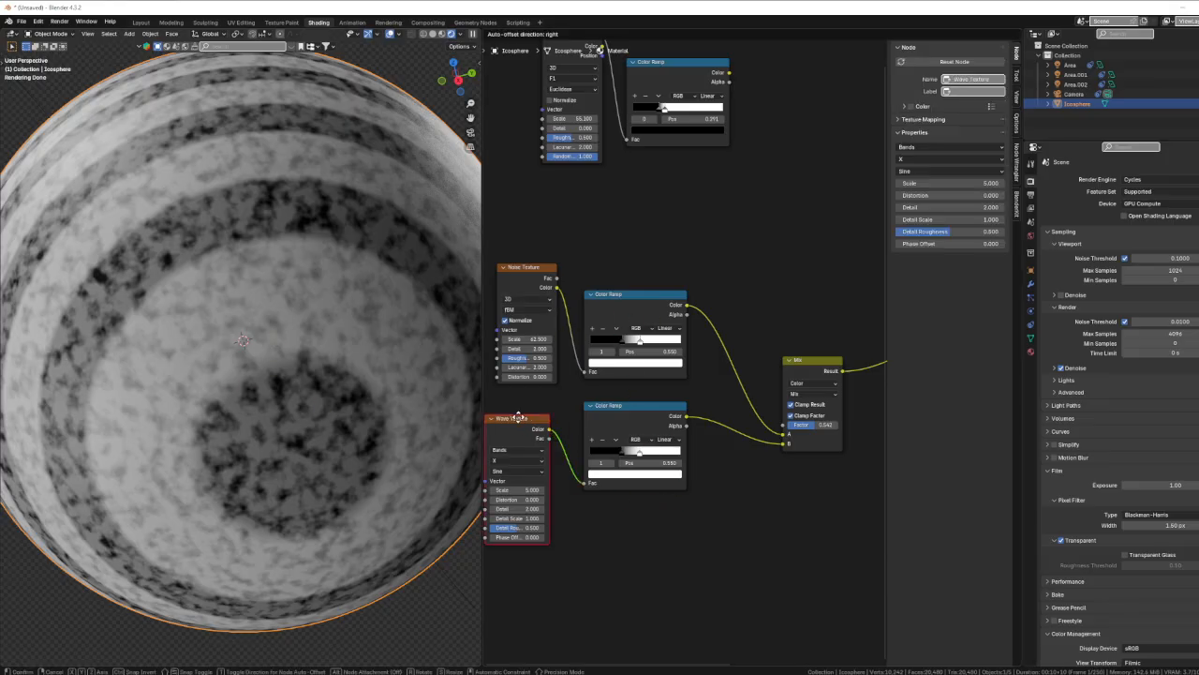
left_click(524, 274)
Examine the Mix node's clamp options, Factor, A and B inputs, and its link to the Principled BSDF's Base Color
middle_click_drag(720, 502, 520, 506)
scroll(549, 482, "up", 5)
middle_click_drag(581, 482, 622, 522)
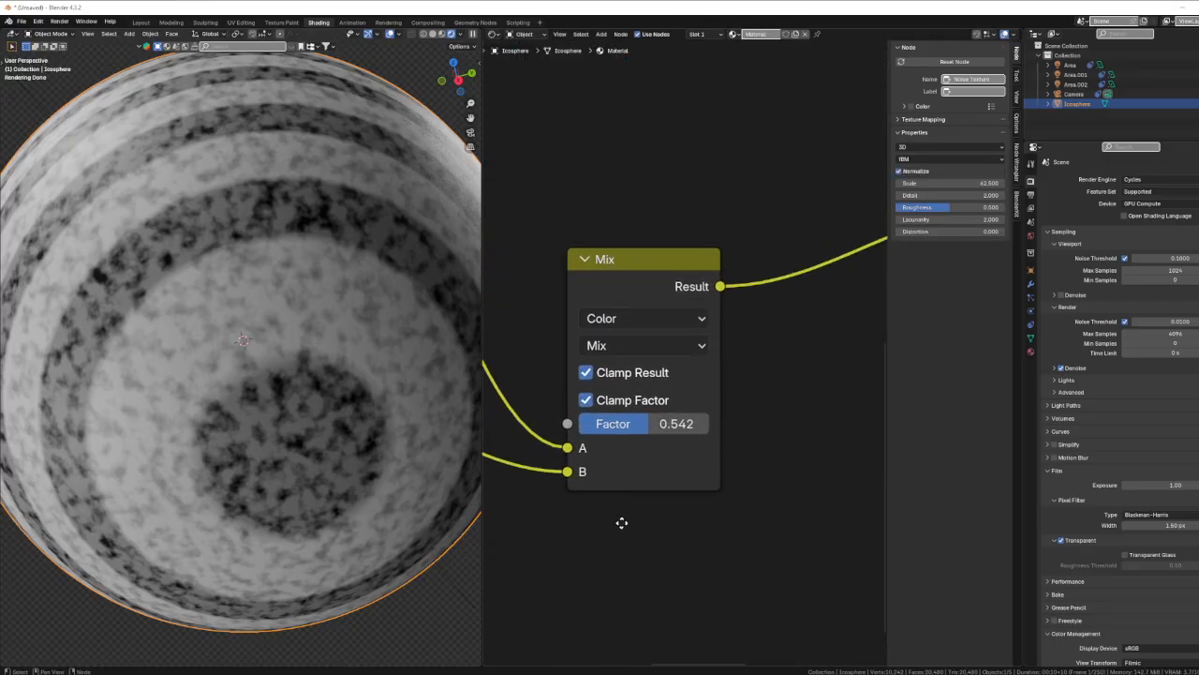
middle_click_drag(754, 385, 768, 388)
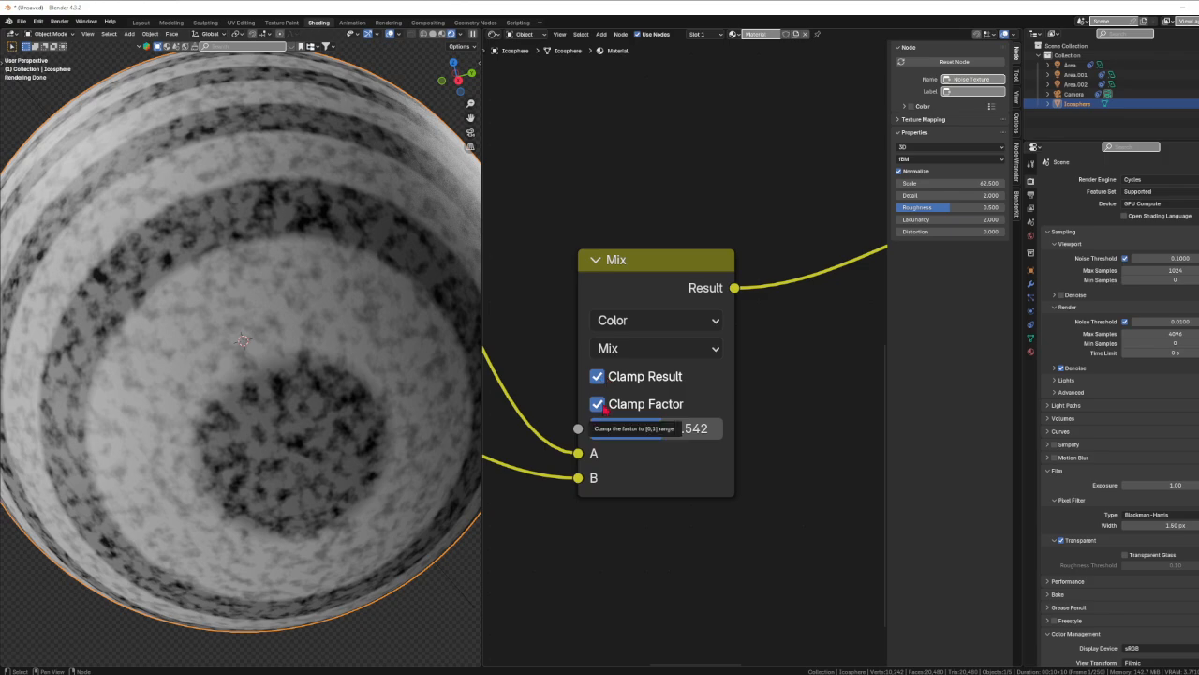
middle_click_drag(779, 390, 734, 412)
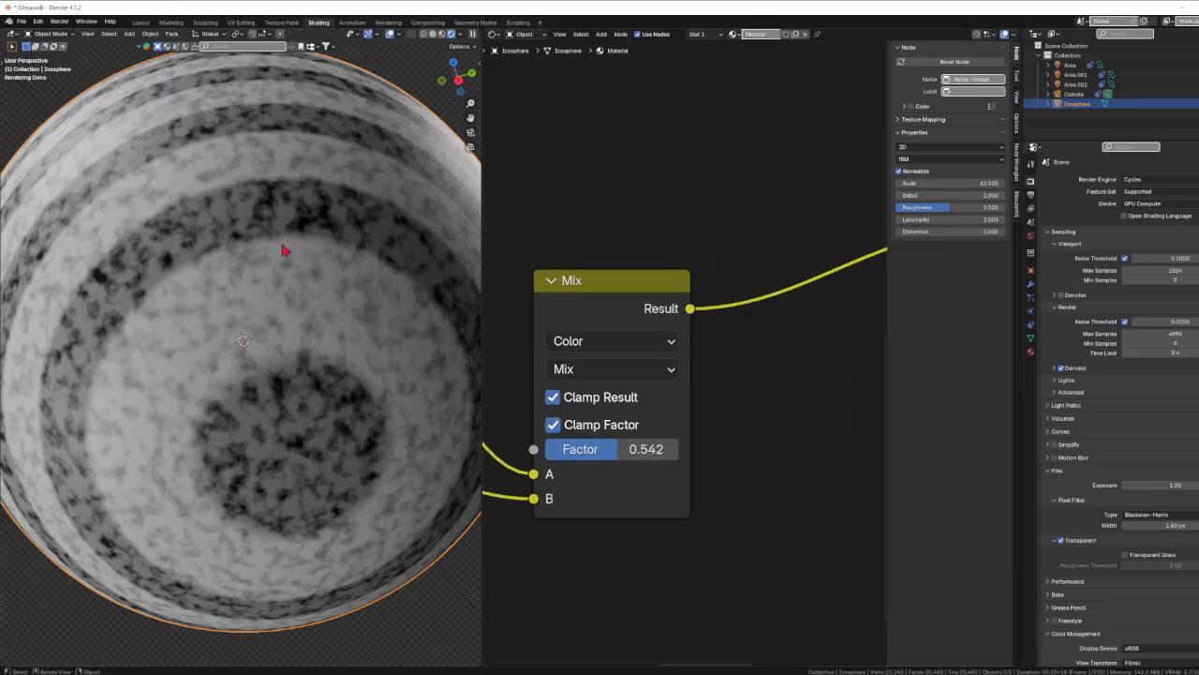
middle_click_drag(738, 503, 680, 514)
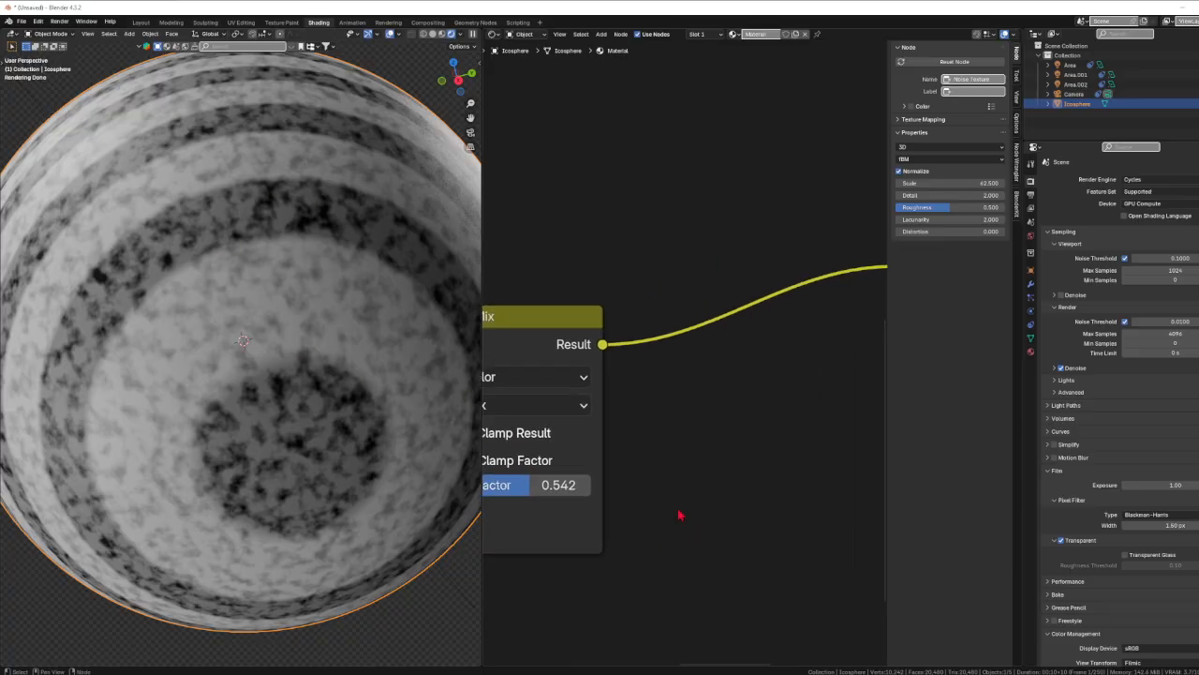
scroll(736, 433, "down", 2)
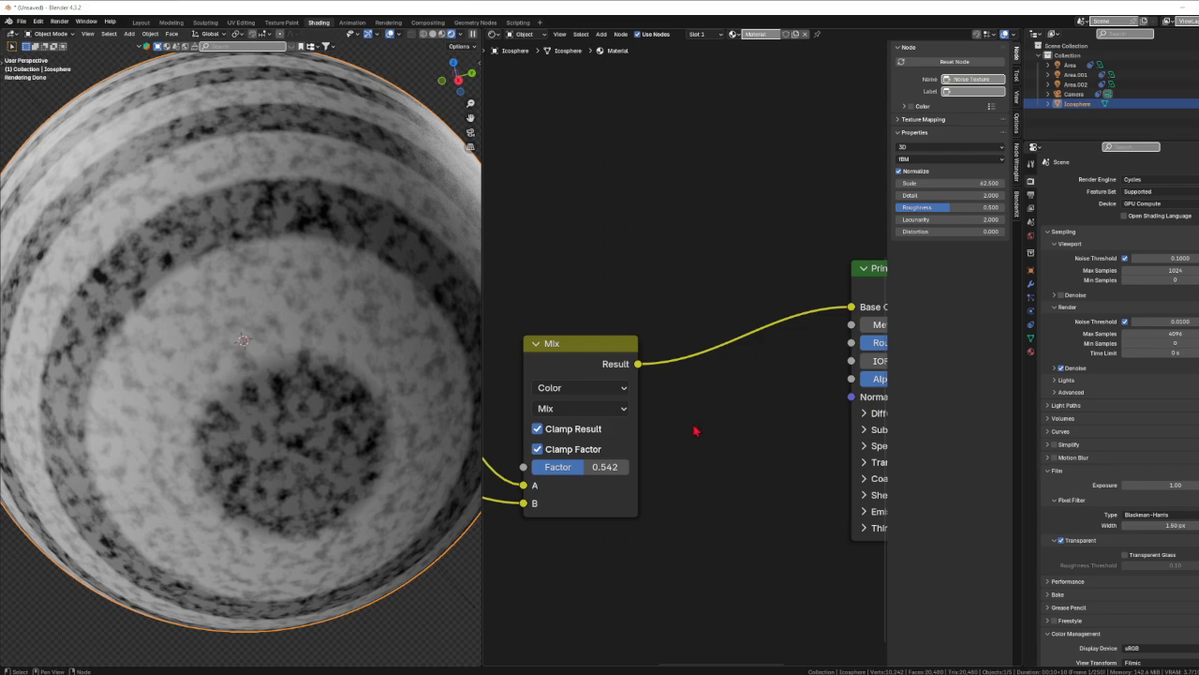
left_click(538, 449)
middle_click_drag(677, 489, 714, 475)
scroll(726, 445, "up", 1)
scroll(733, 455, "up", 1)
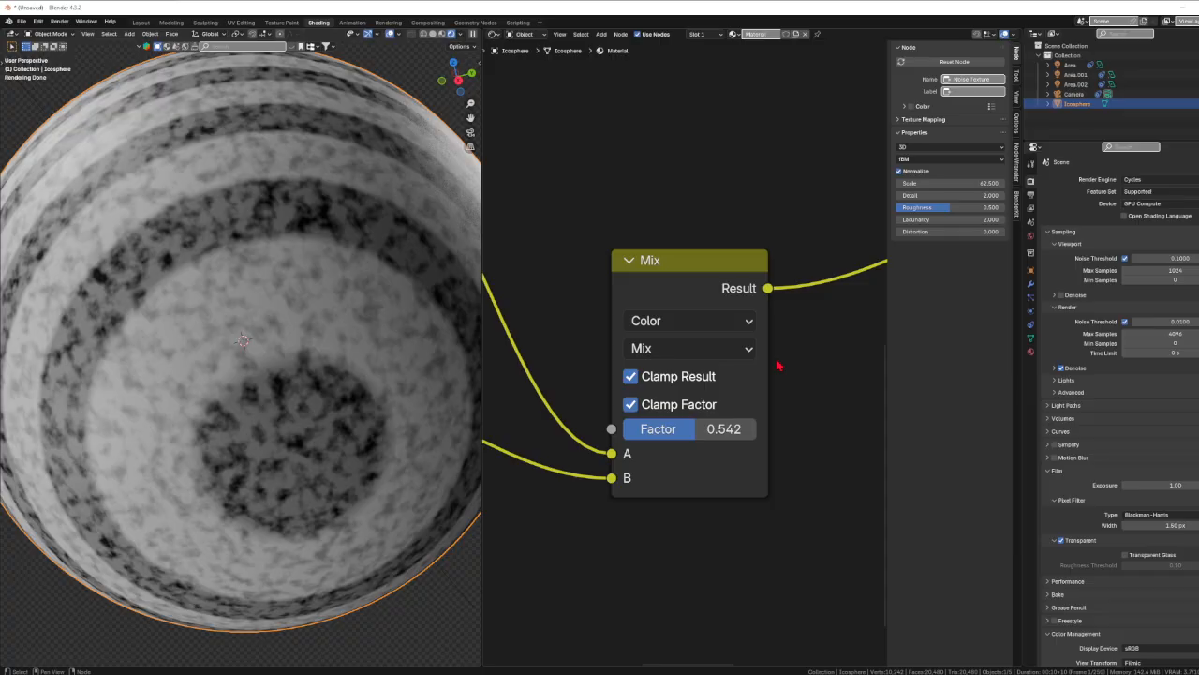
Raise the Mix node's Factor to 1.000, return it to 0.500, and inspect the blended textures on the whole sphere
left_click_drag(691, 428, 756, 429)
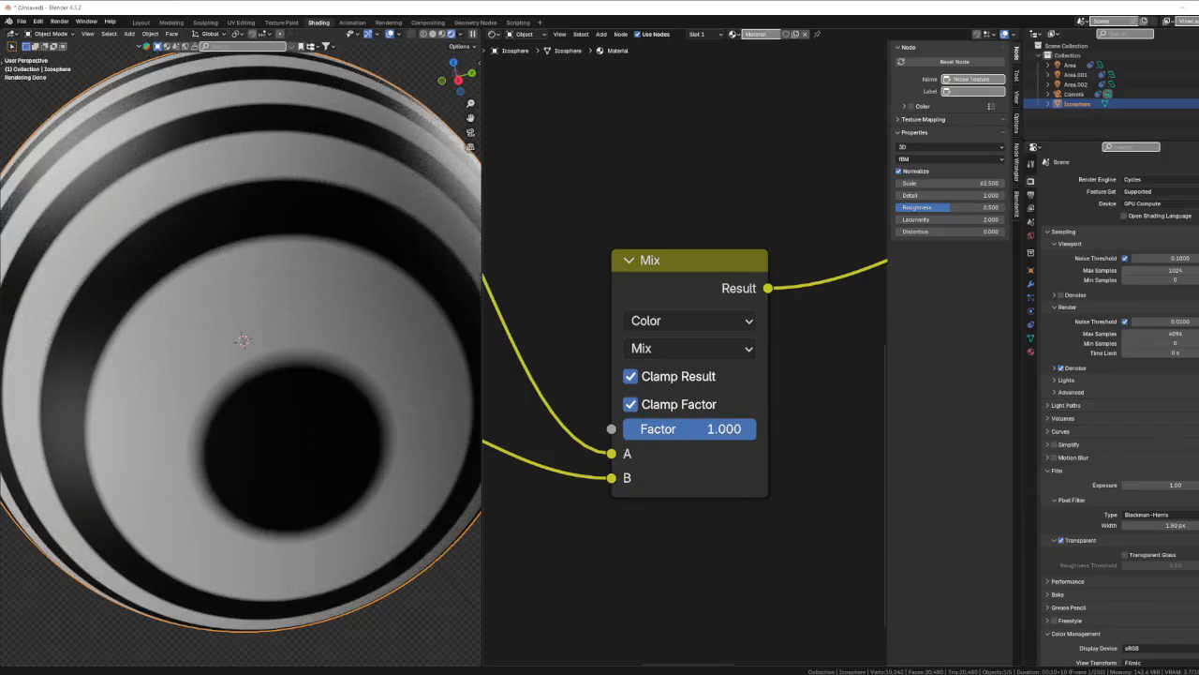
left_click_drag(756, 428, 689, 431)
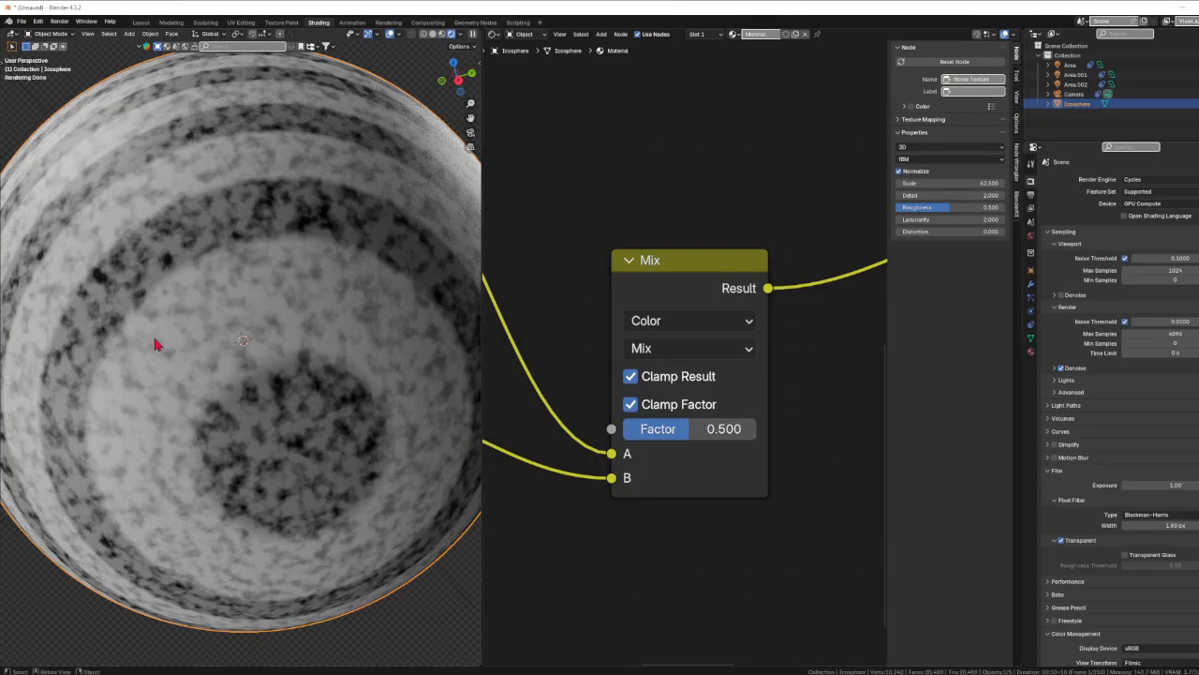
scroll(356, 415, "up", 1)
middle_click_drag(356, 415, 294, 419)
scroll(311, 394, "down", 3)
scroll(294, 420, "up", 2)
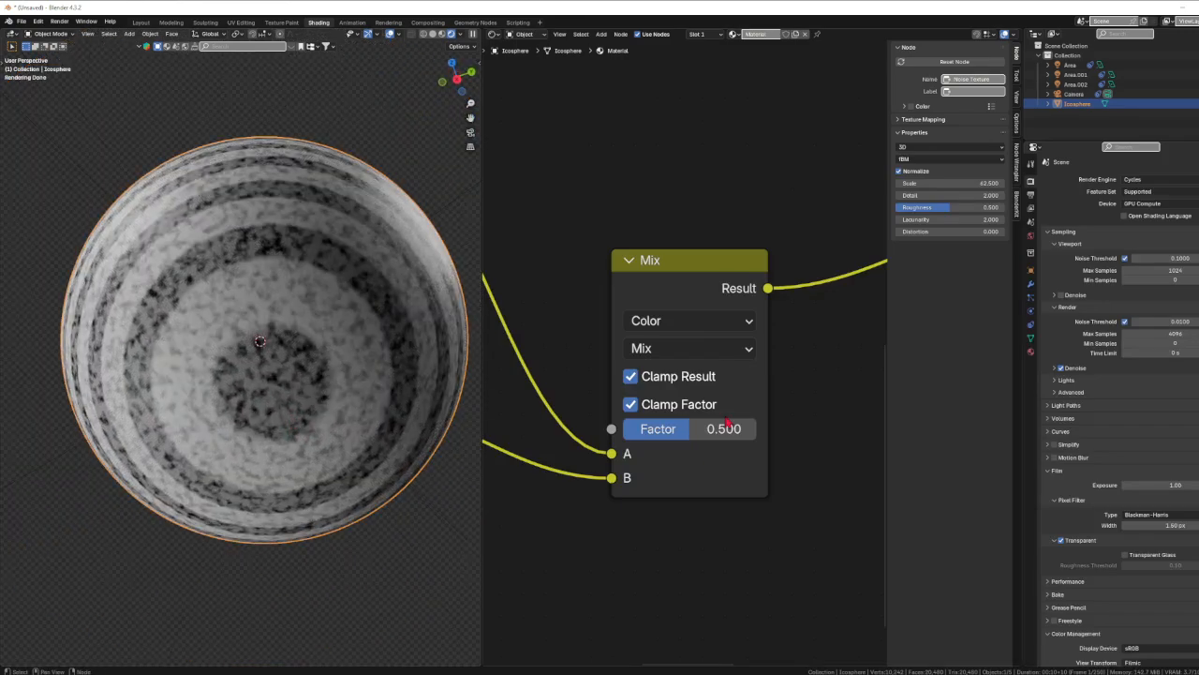
Try the Darken blending mode on the Mix node and change it to Multiply
left_click(709, 352)
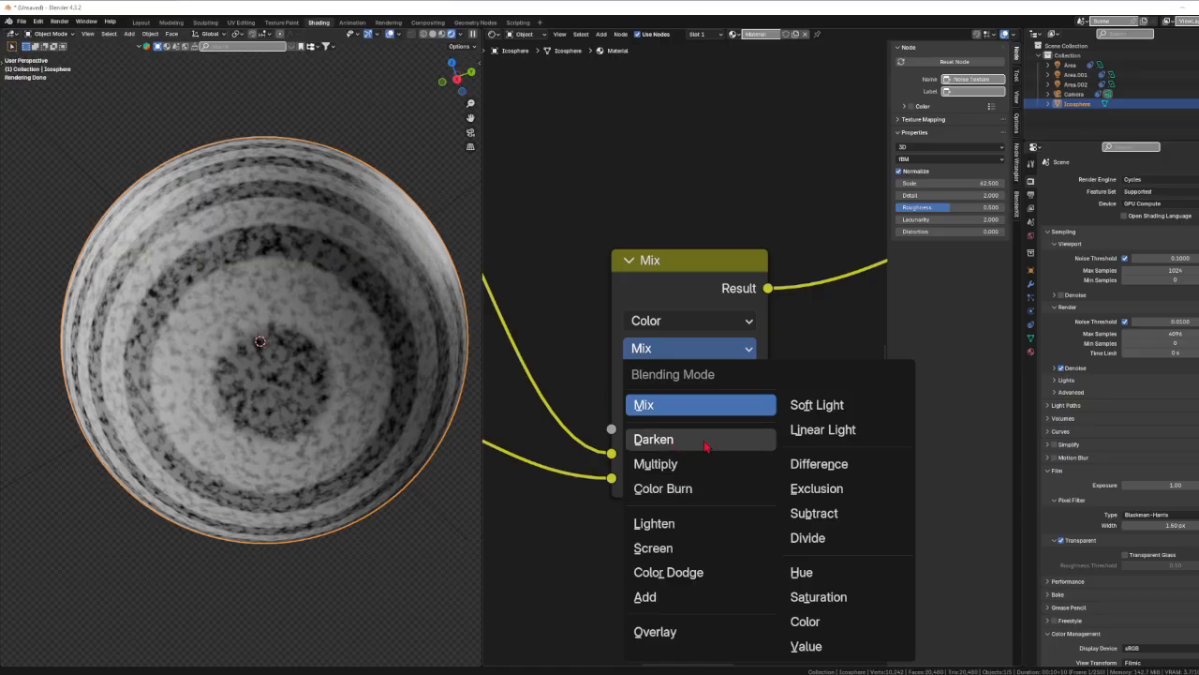
left_click(670, 442)
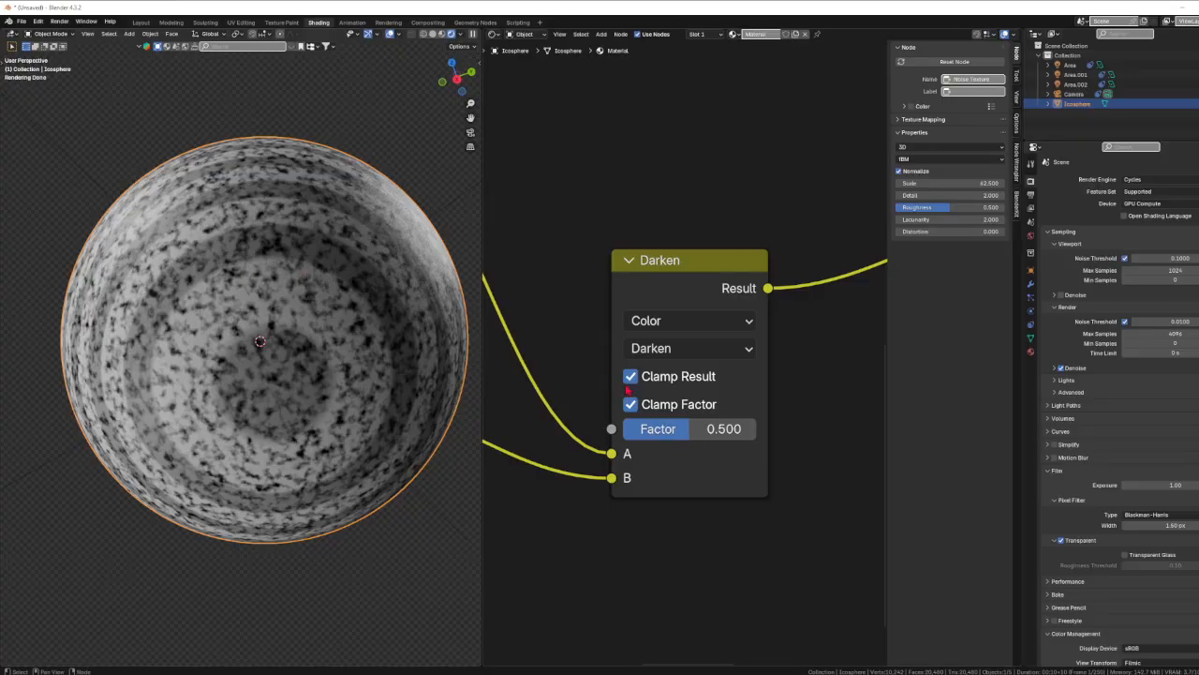
left_click(695, 354)
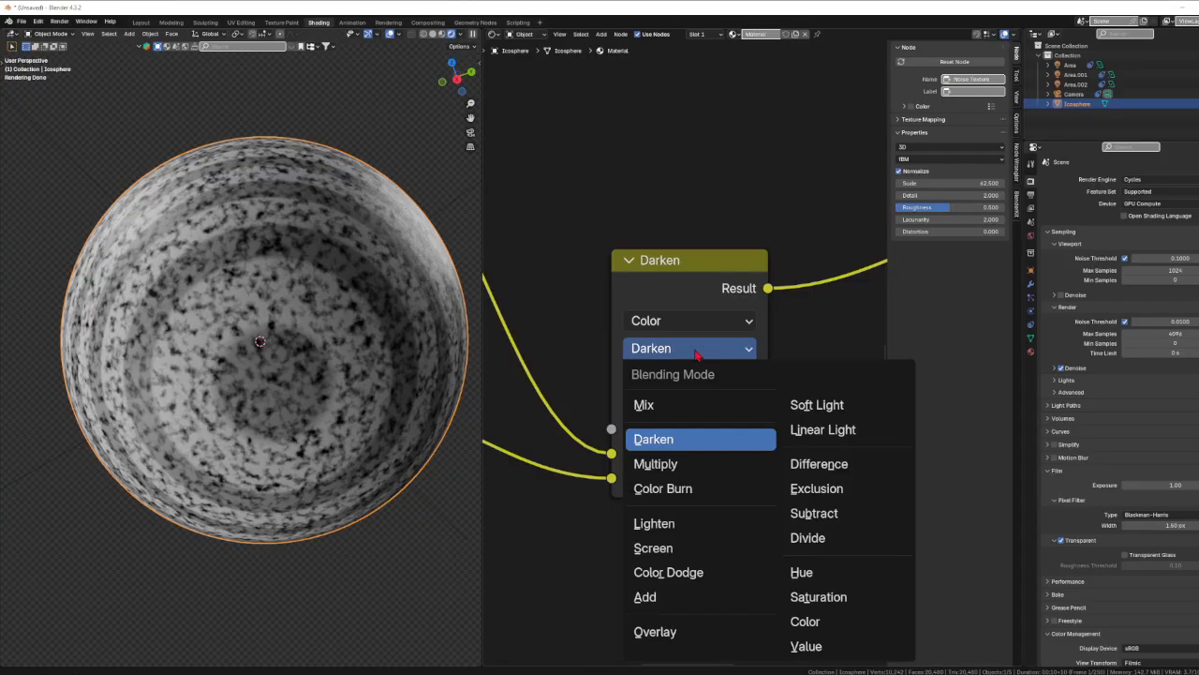
left_click(667, 468)
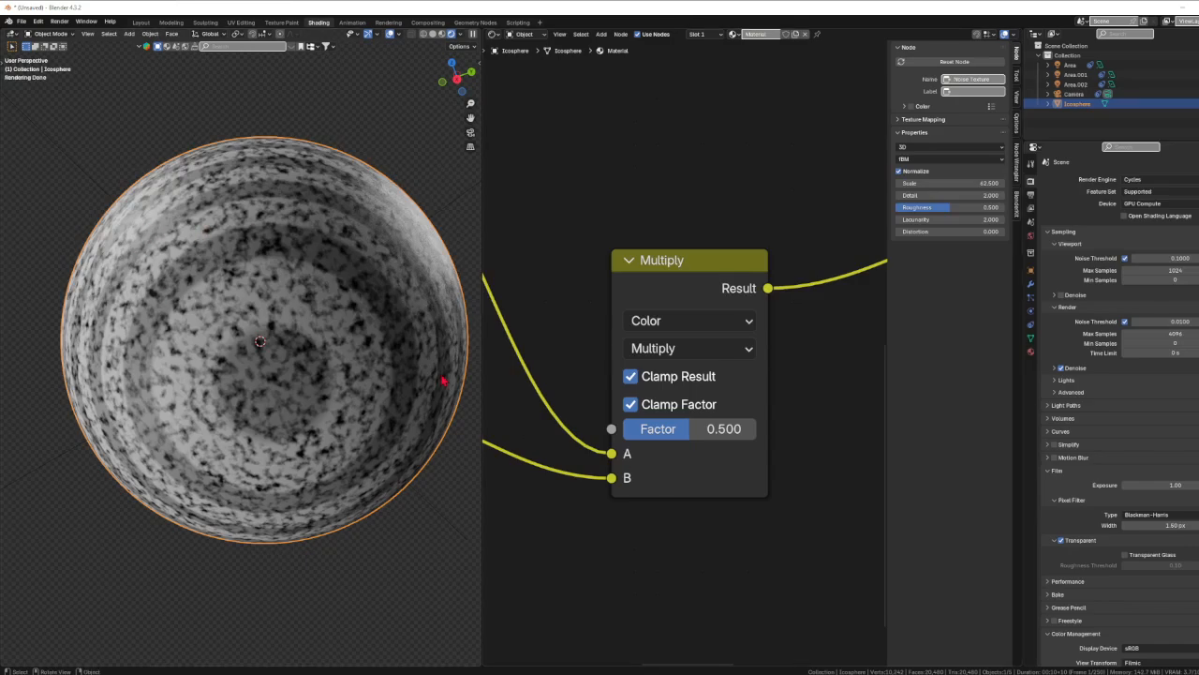
Compare the Darken and Multiply blending modes on the sphere, ending on Multiply
left_click(694, 348)
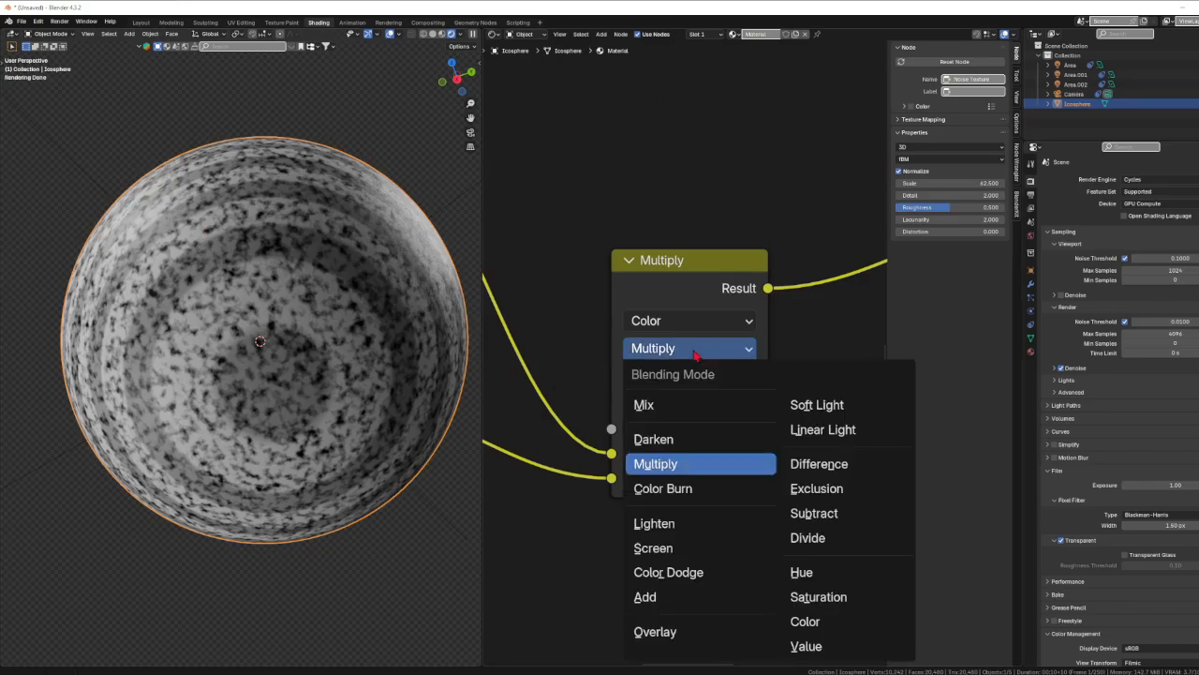
left_click(675, 441)
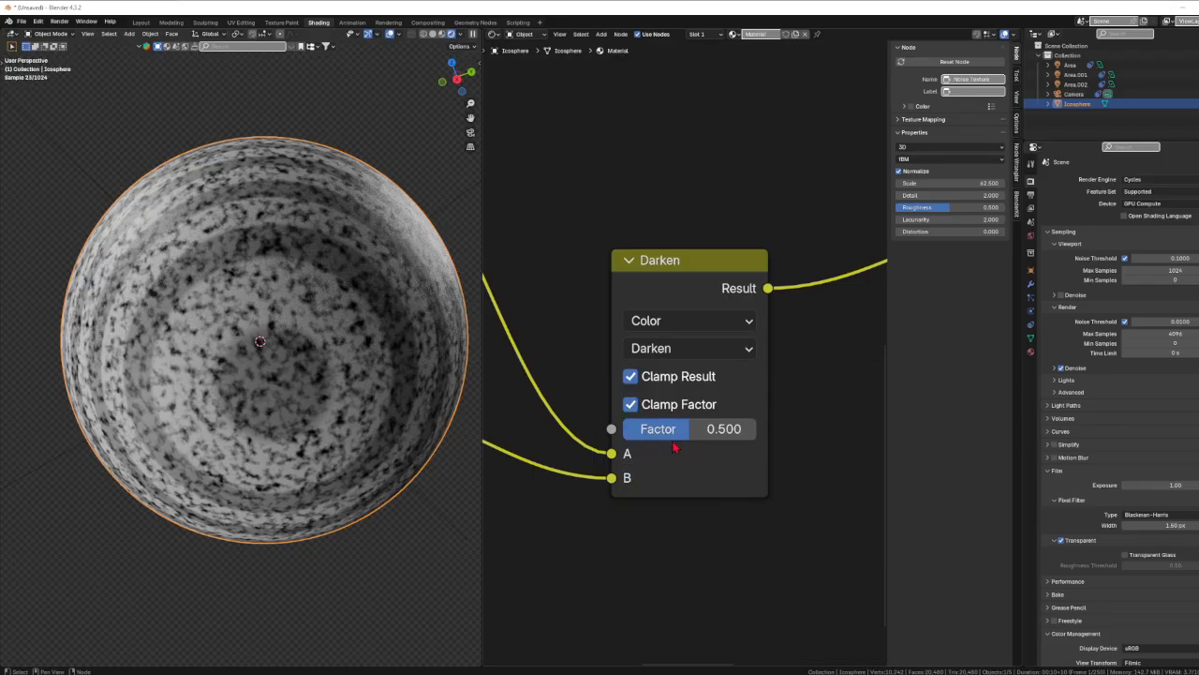
left_click(701, 351)
left_click(674, 465)
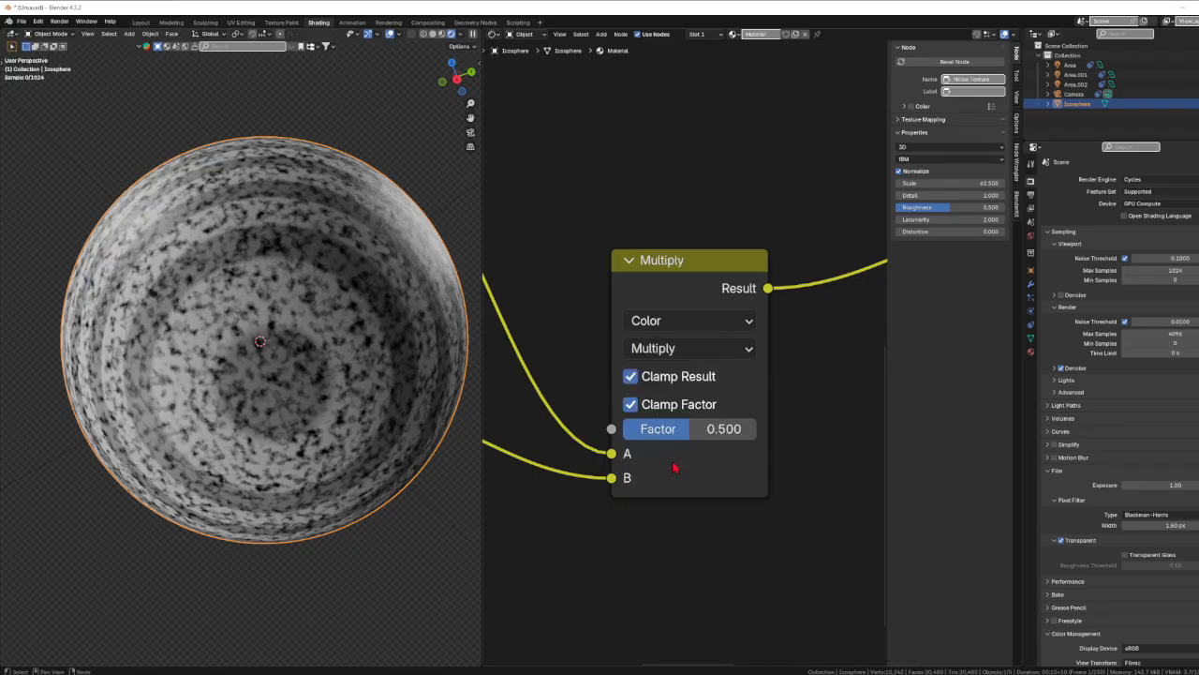
scroll(343, 333, "up", 2)
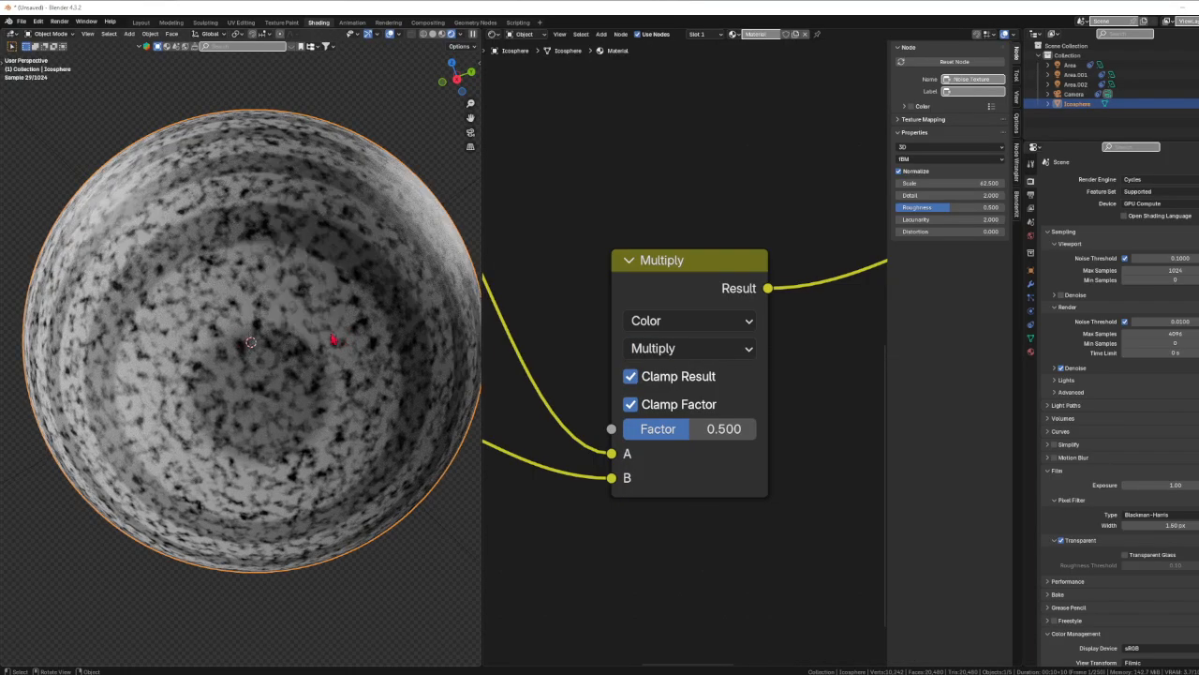
scroll(303, 342, "down", 1)
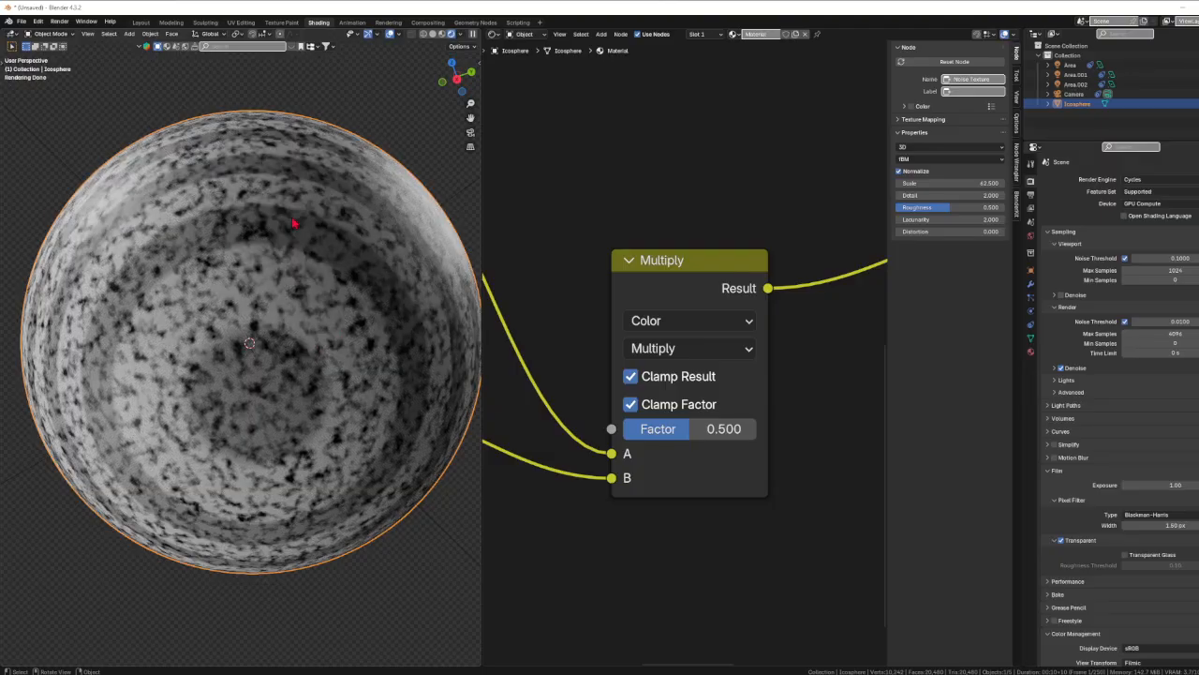
left_click(695, 352)
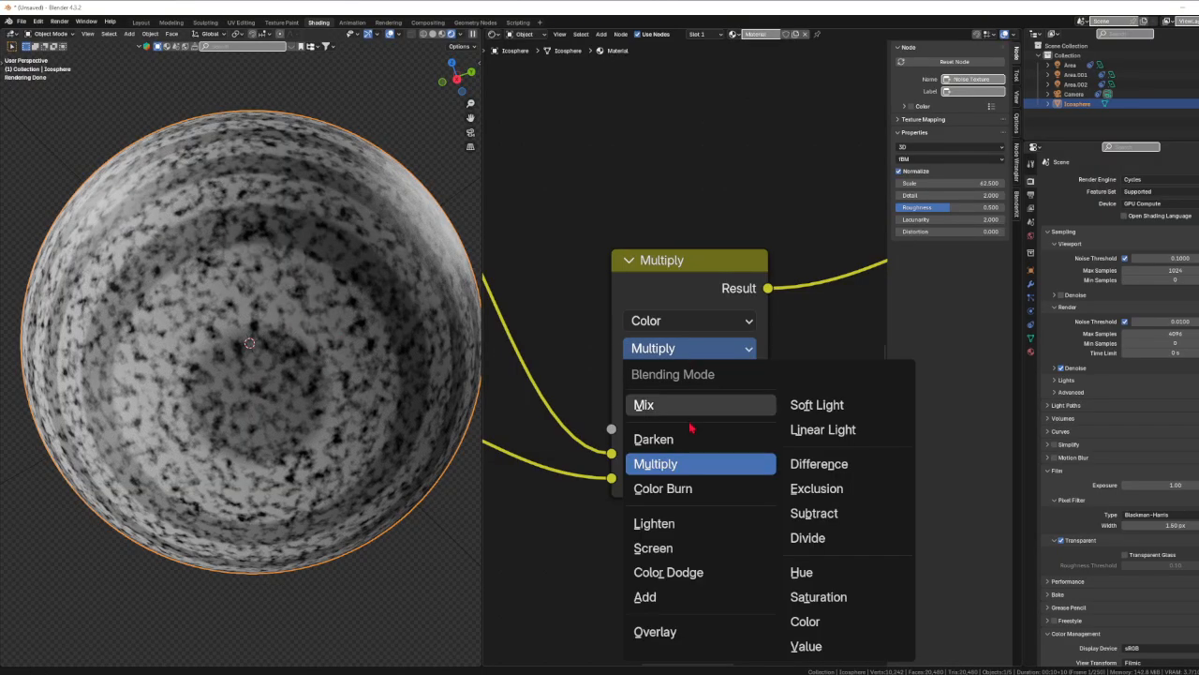
left_click(661, 464)
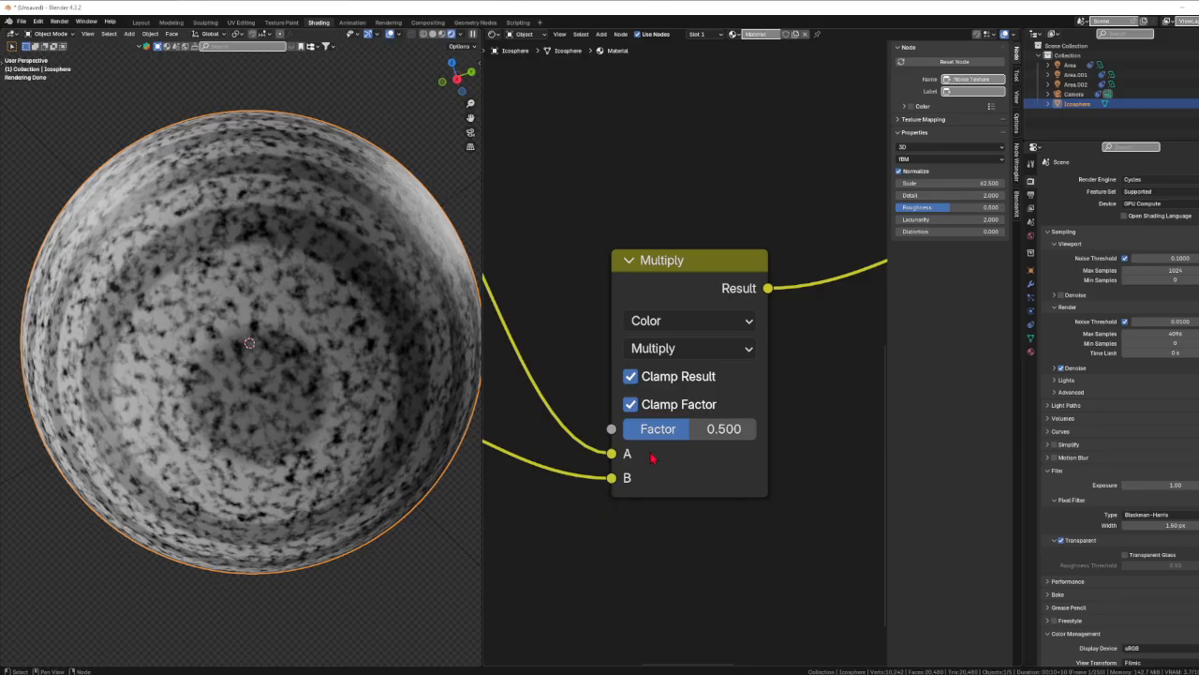
Preview the Color Burn blending mode on the sphere and switch the node to Lighten
left_click(697, 349)
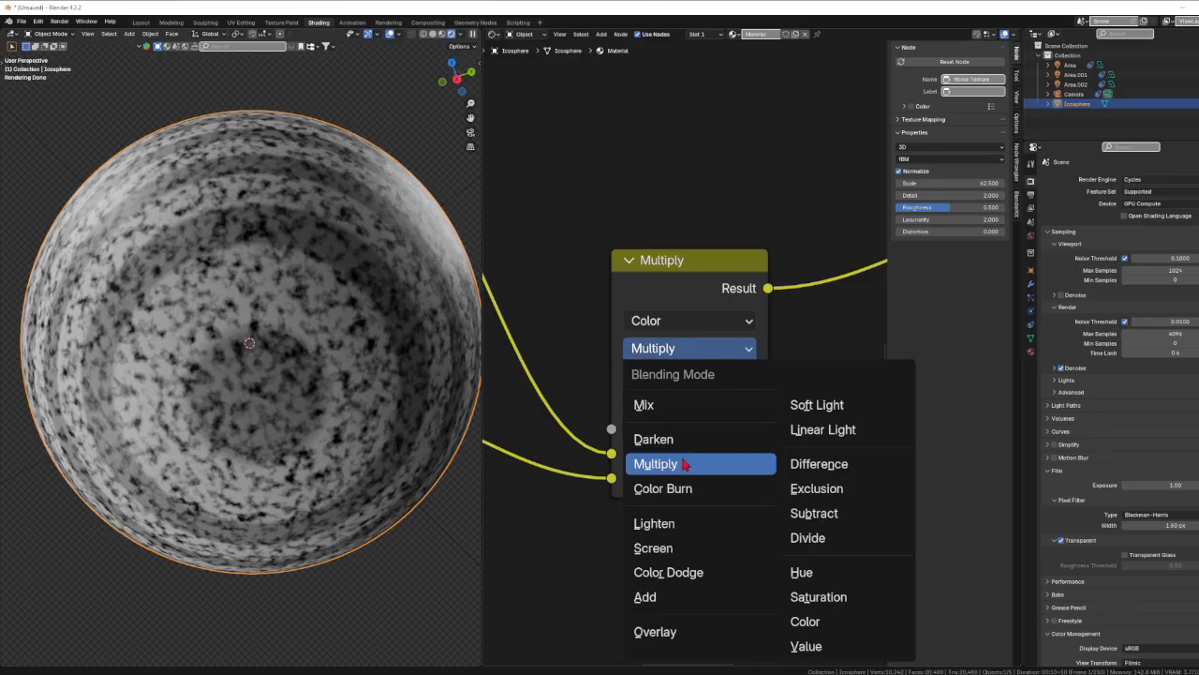
left_click(647, 488)
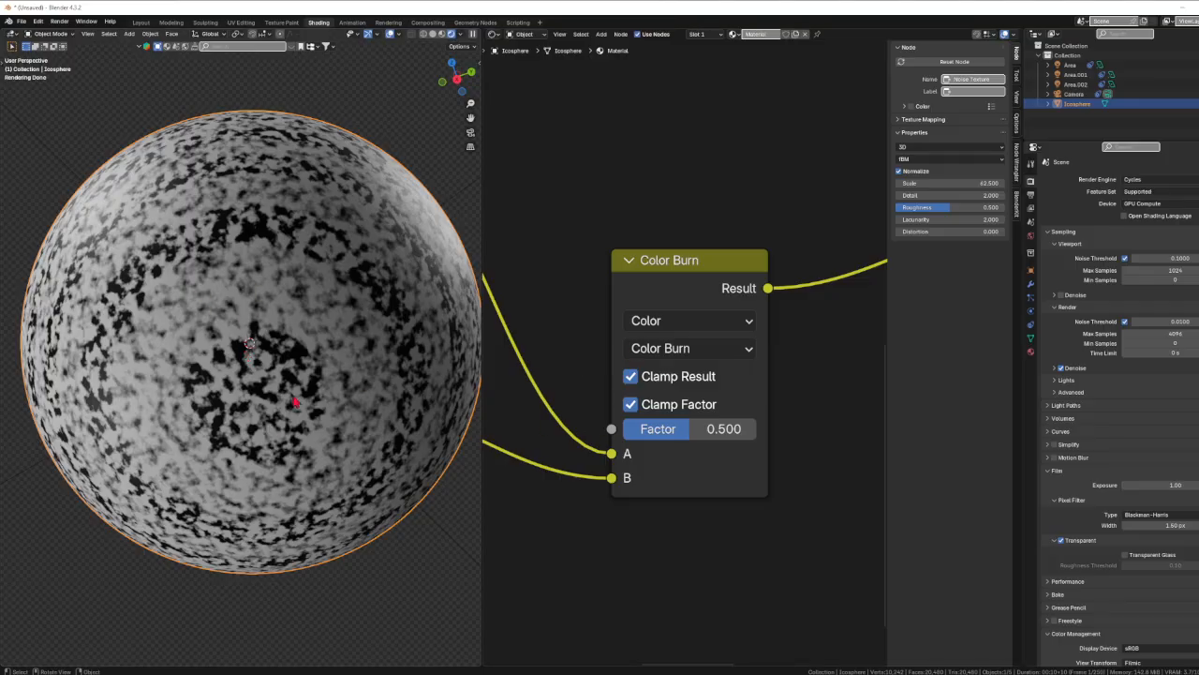
left_click(656, 348)
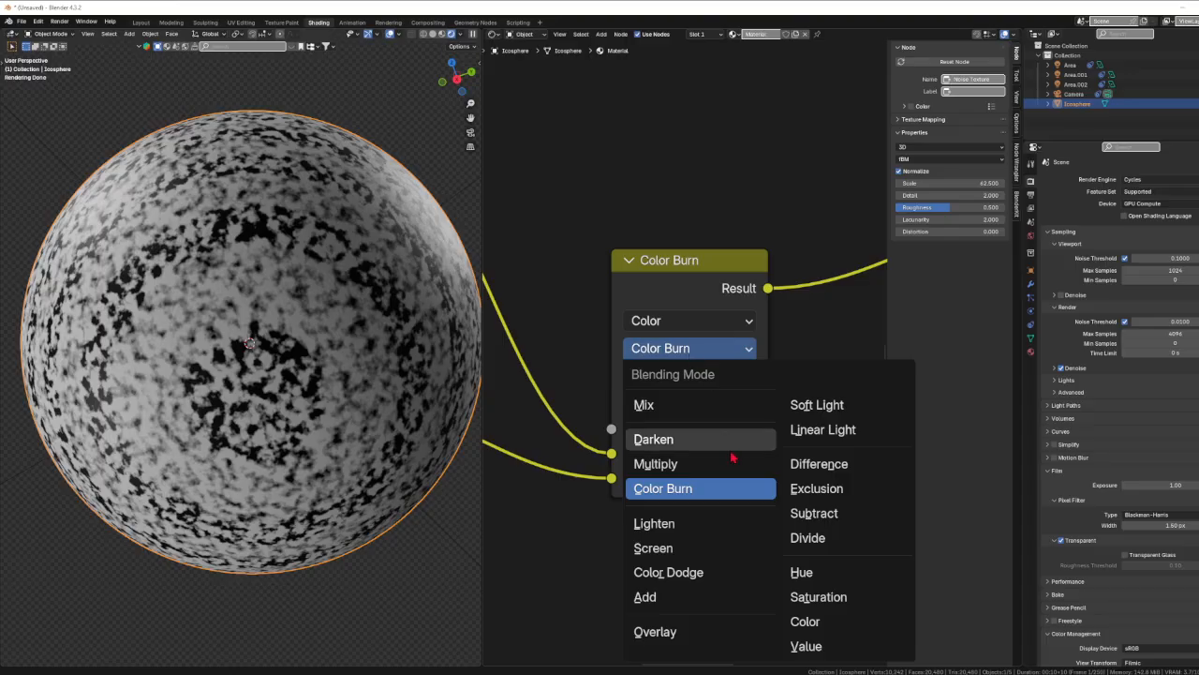
left_click(684, 530)
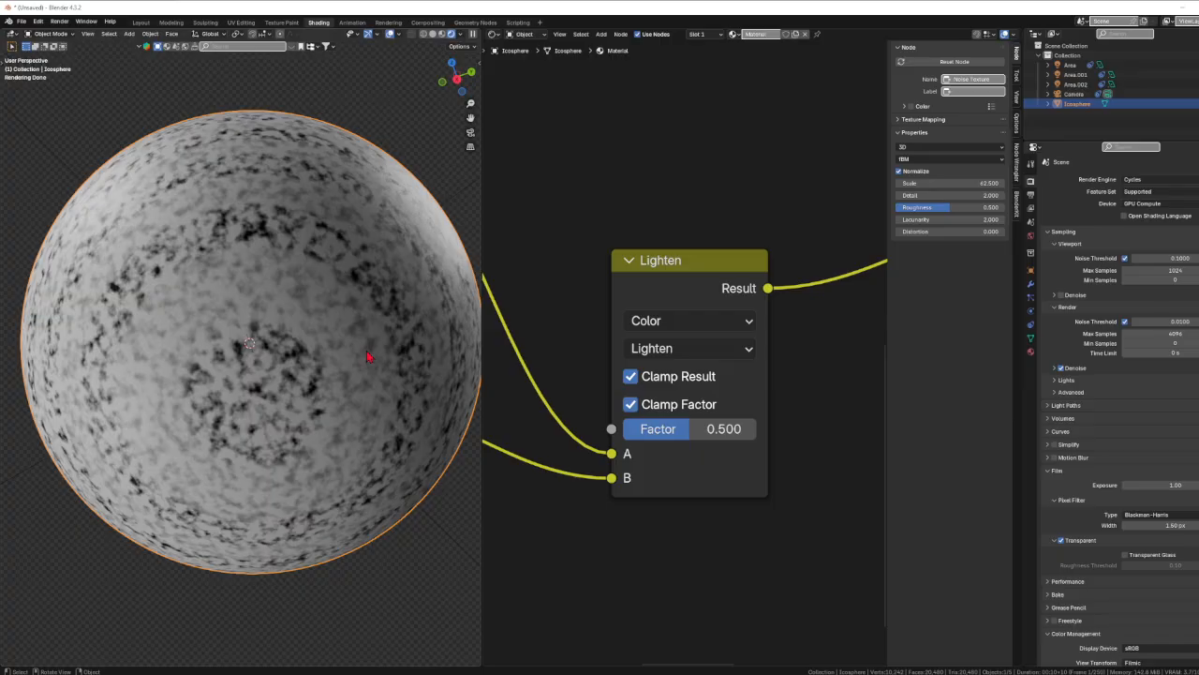
Preview the Screen, Color Dodge and Add blending modes in turn on the sphere using the Mix node
left_click(656, 351)
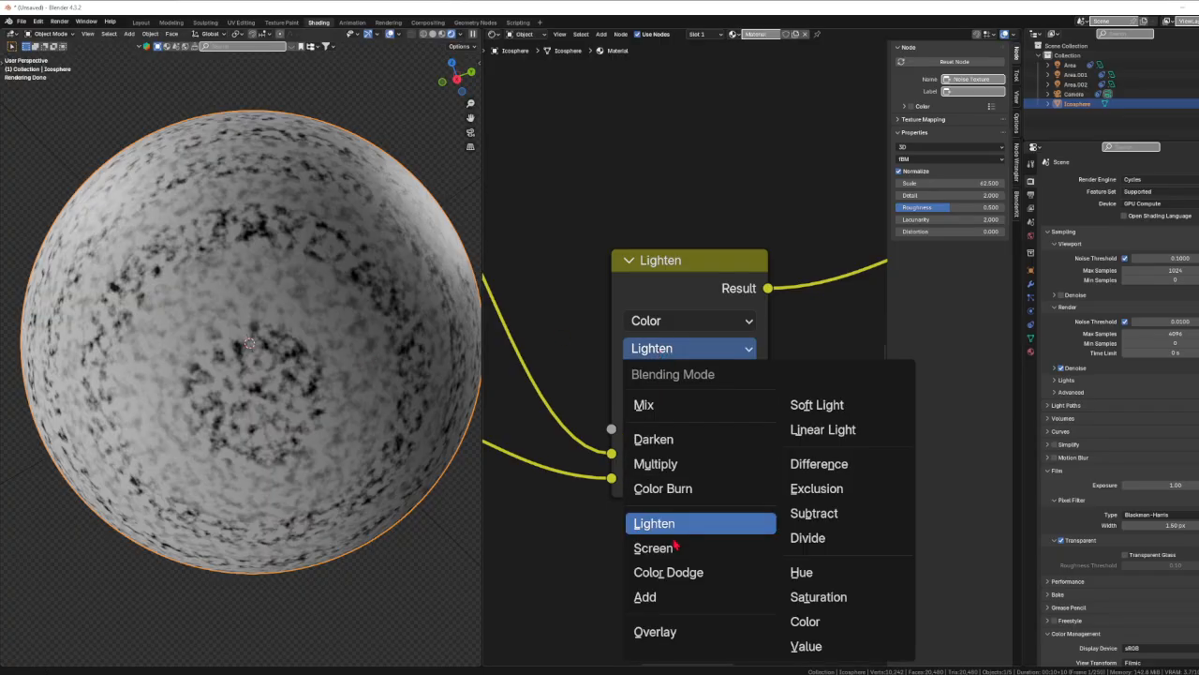
left_click(669, 550)
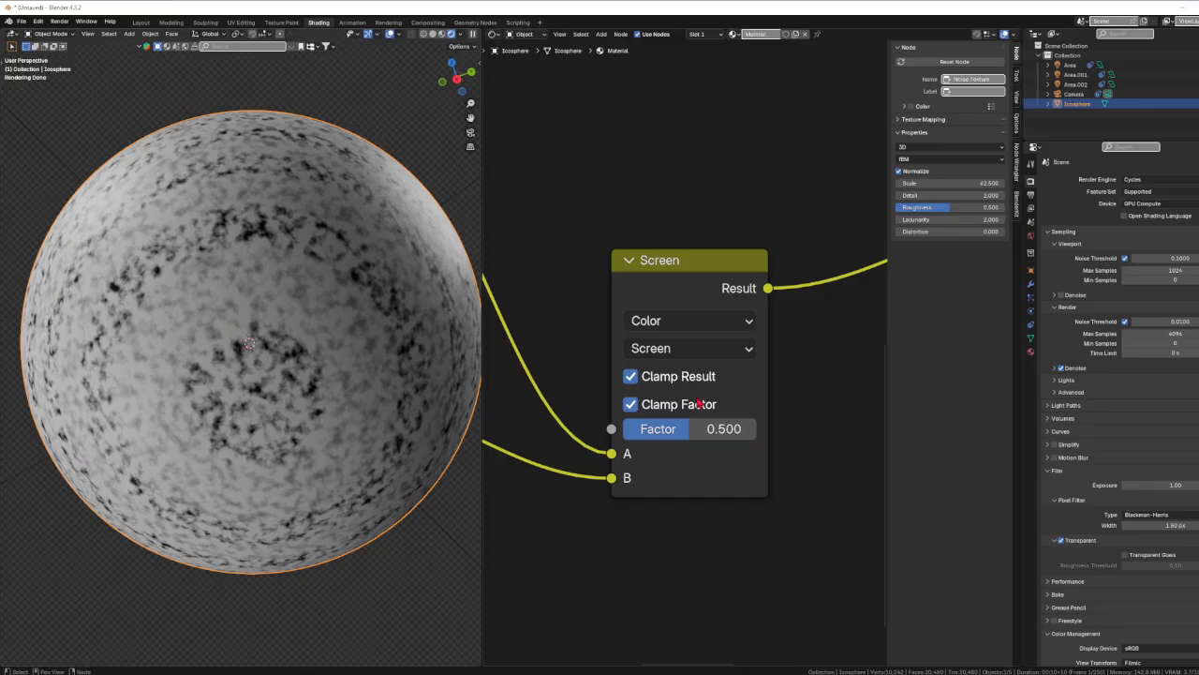
left_click(701, 351)
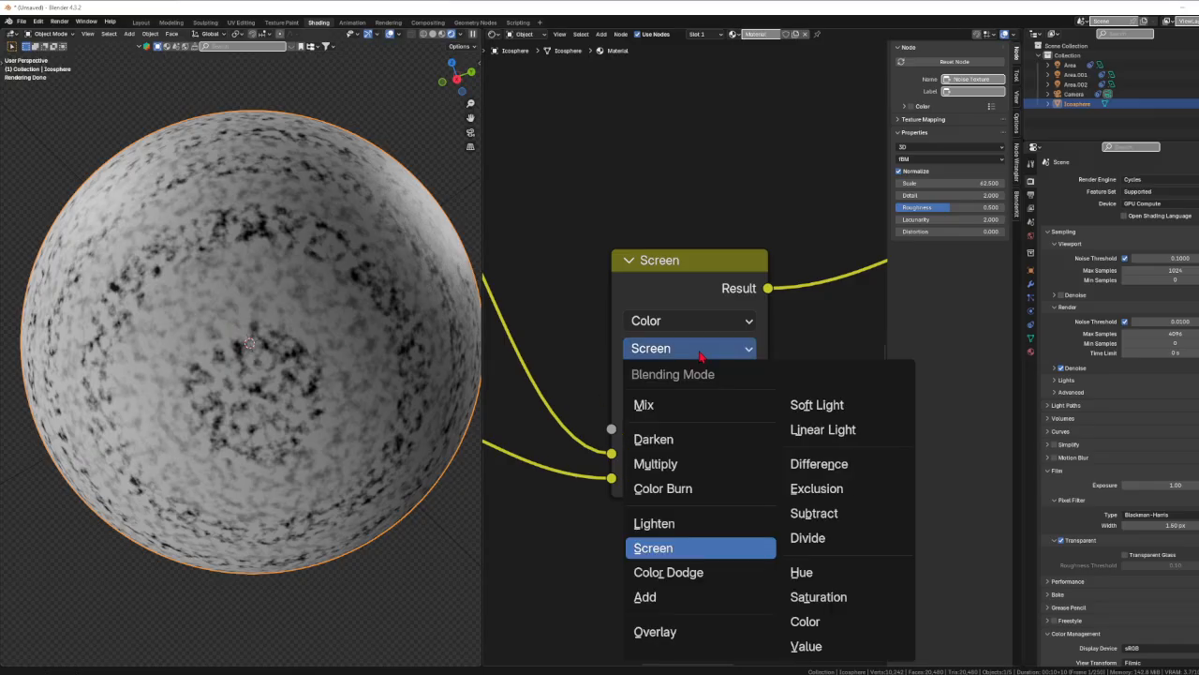
left_click(699, 570)
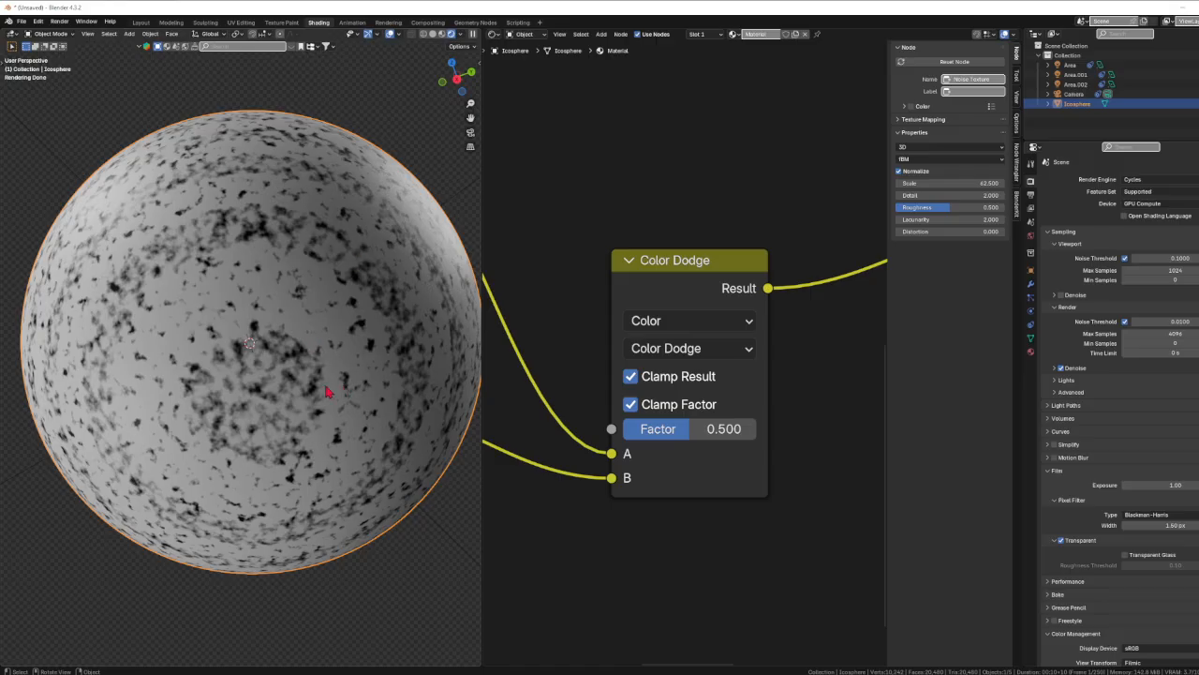
left_click(673, 360)
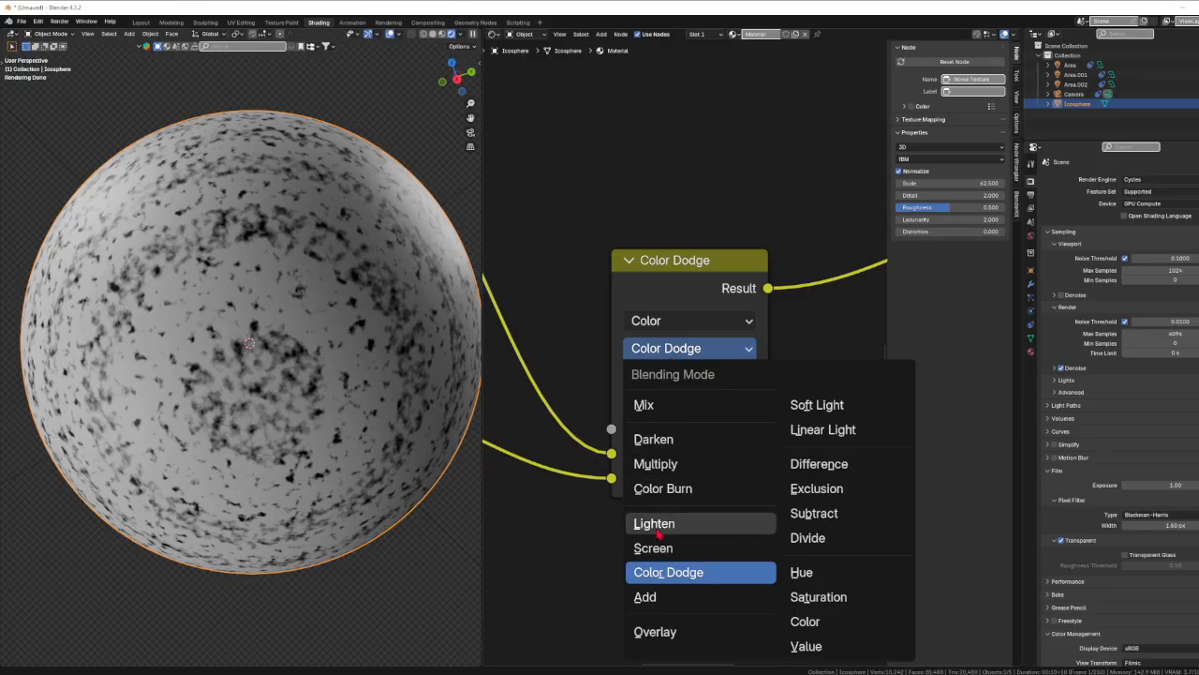
left_click(656, 599)
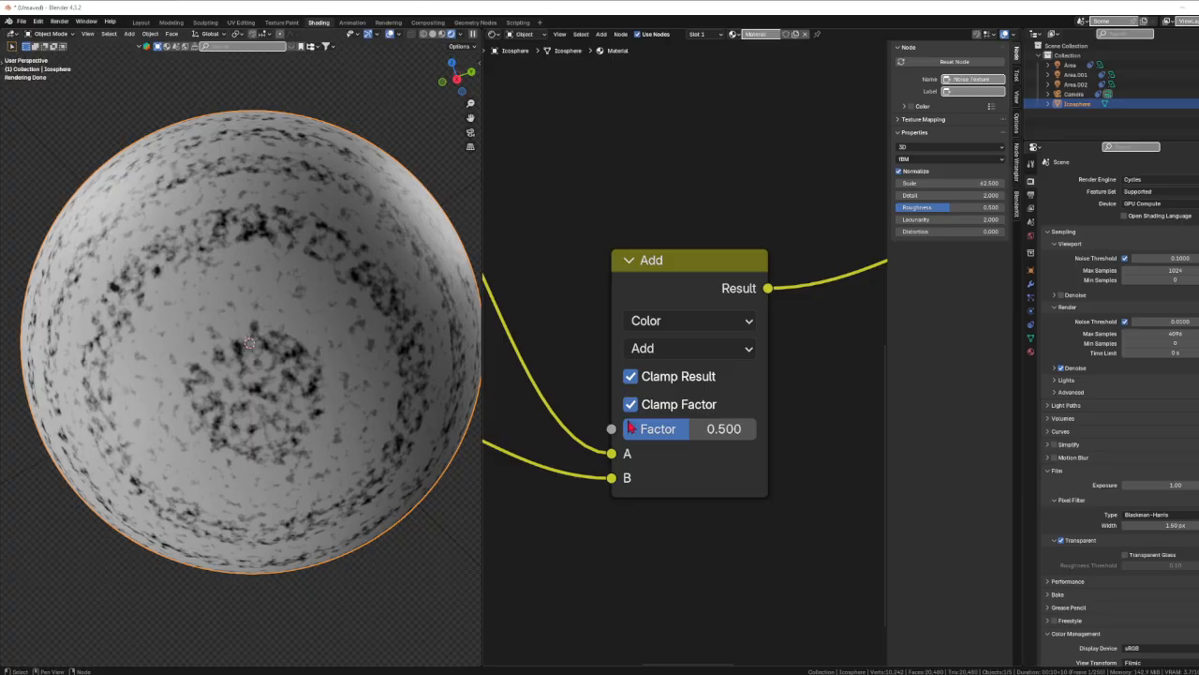
Switch the Mix node's blending mode to Overlay and inspect the blended textures on the whole sphere
left_click(668, 349)
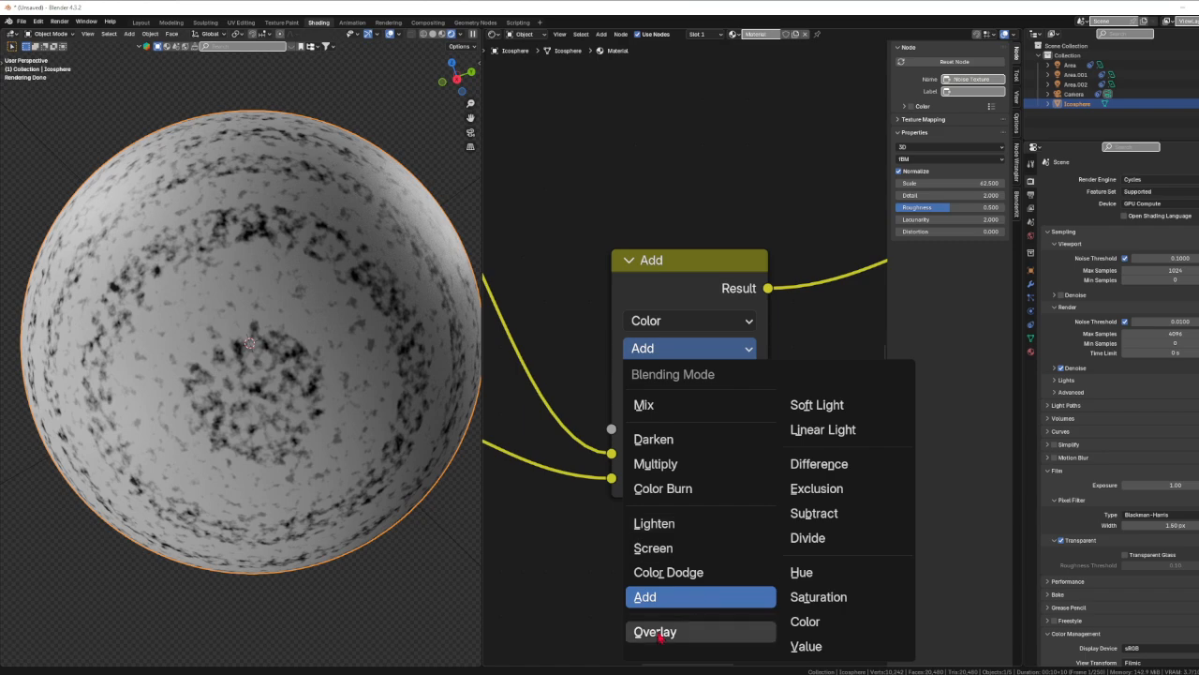
left_click(659, 632)
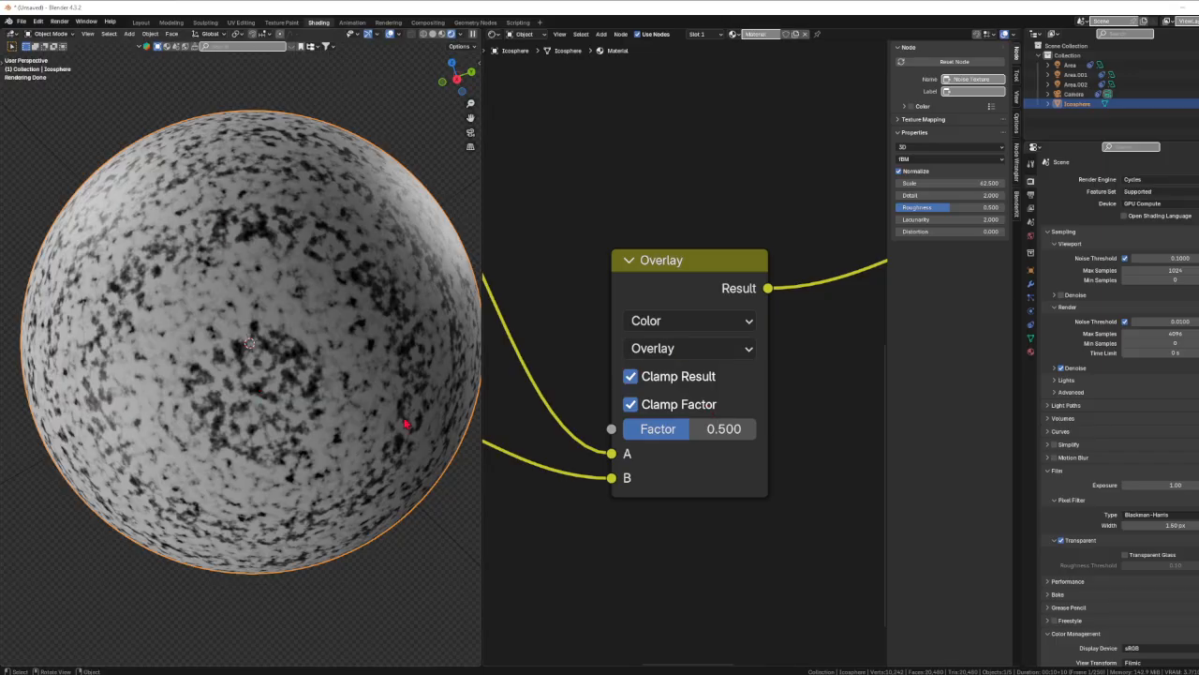
scroll(236, 456, "down", 2)
scroll(230, 450, "down", 2)
scroll(221, 452, "up", 4)
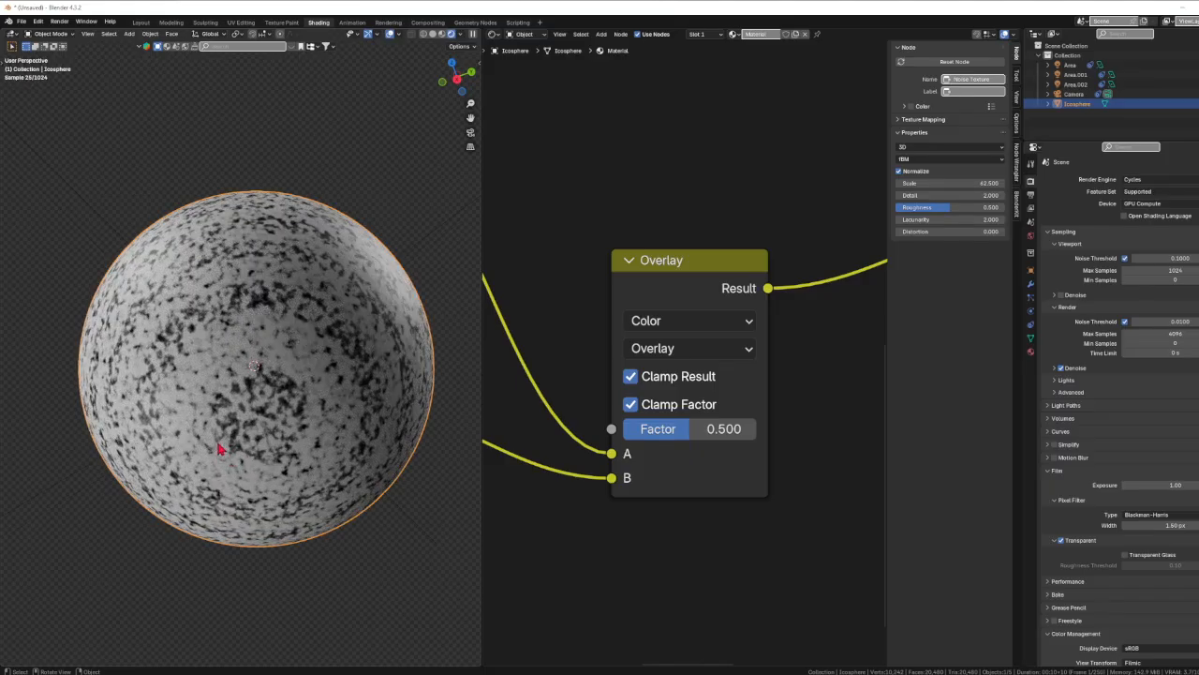
middle_click_drag(247, 460, 275, 463)
scroll(275, 463, "up", 3)
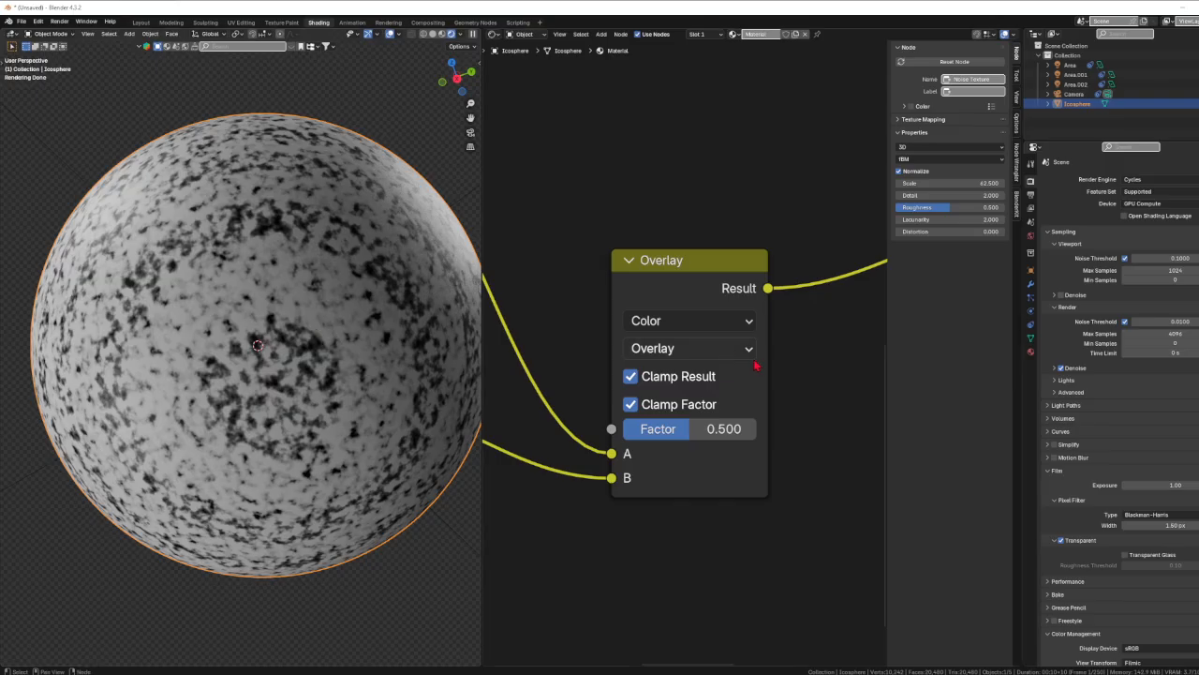
Change the Mix node's blending mode to Soft Light and review the result on the sphere
left_click(717, 351)
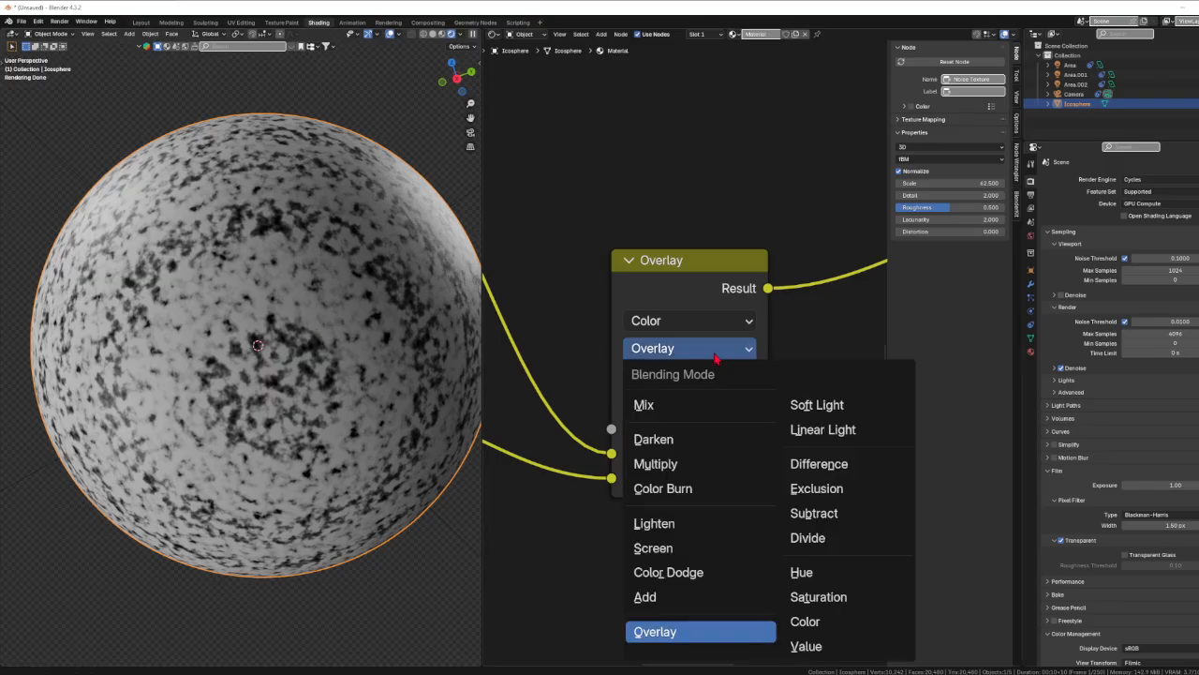
left_click(827, 412)
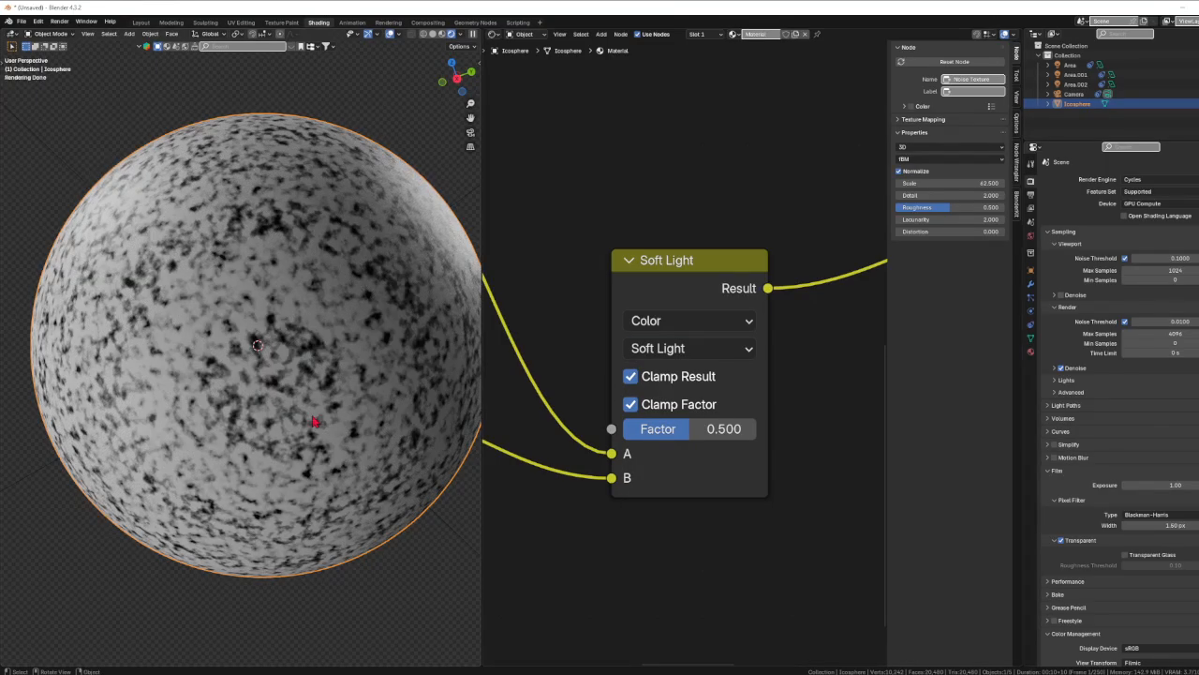
left_click(684, 349)
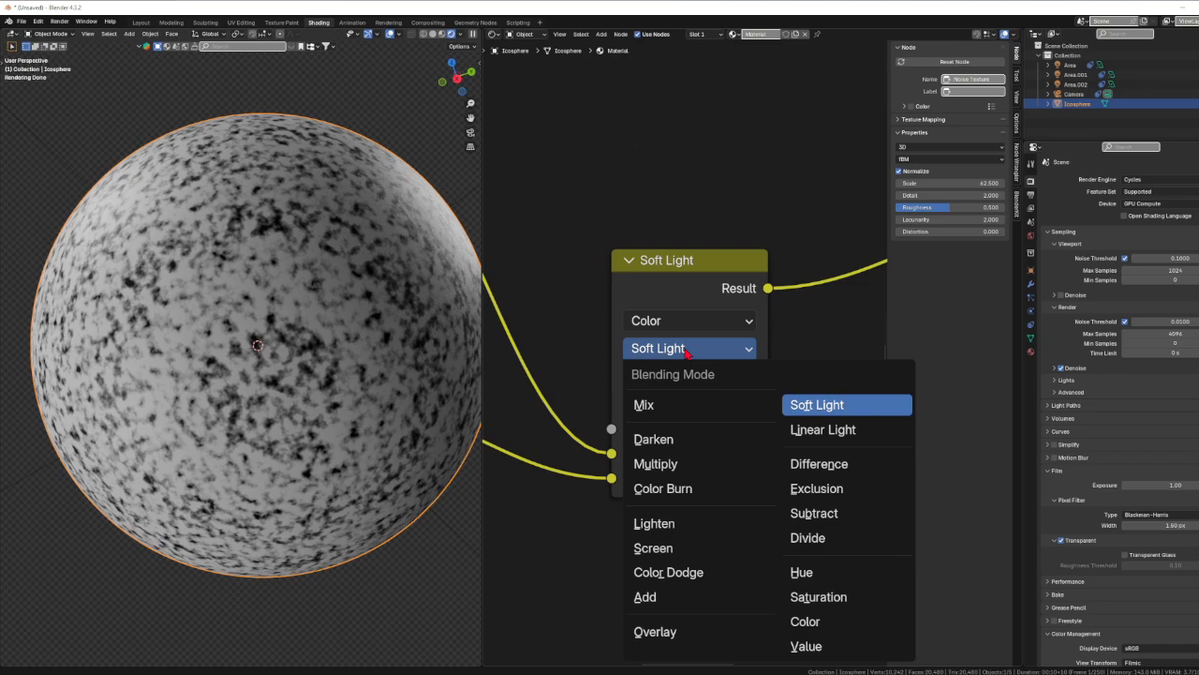
left_click(687, 350)
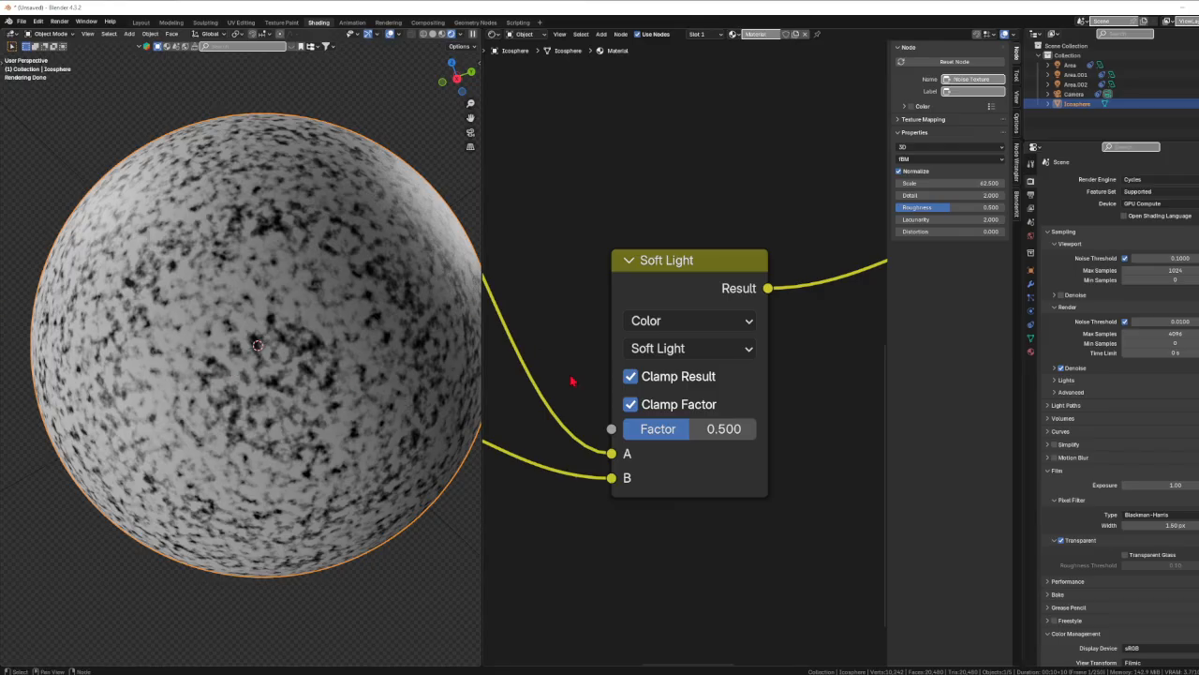
Switch the Mix node to Linear Light and compare it with Soft Light on the sphere, ending on Linear Light
left_click(697, 348)
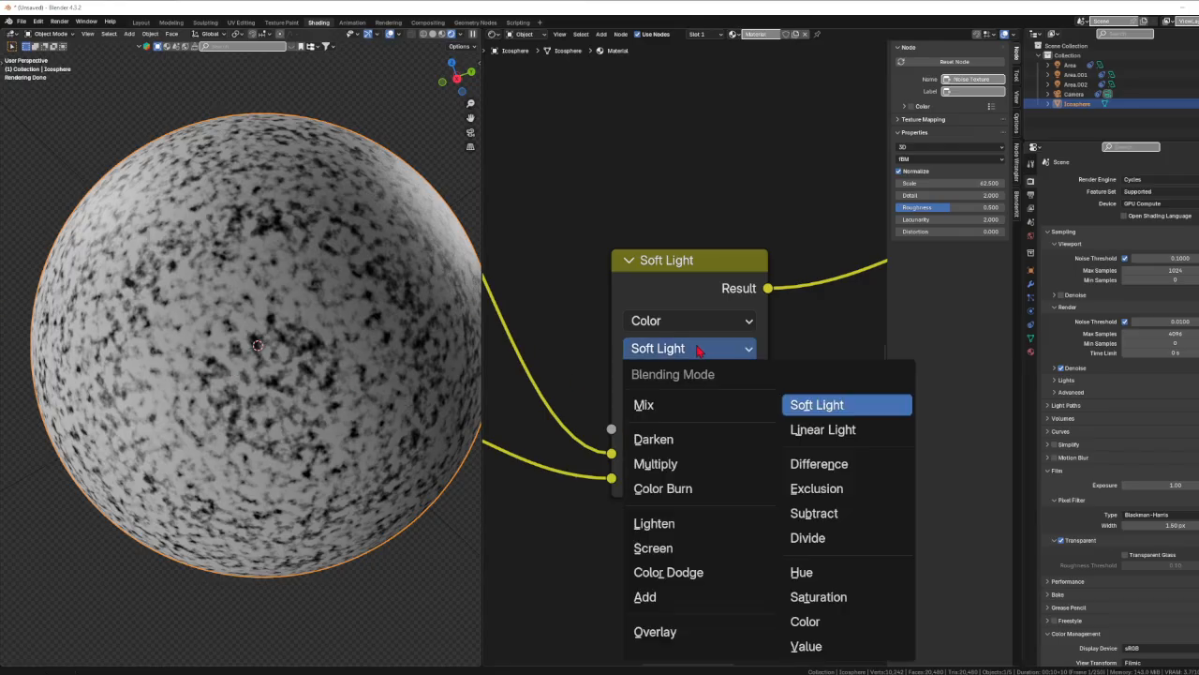
left_click(810, 430)
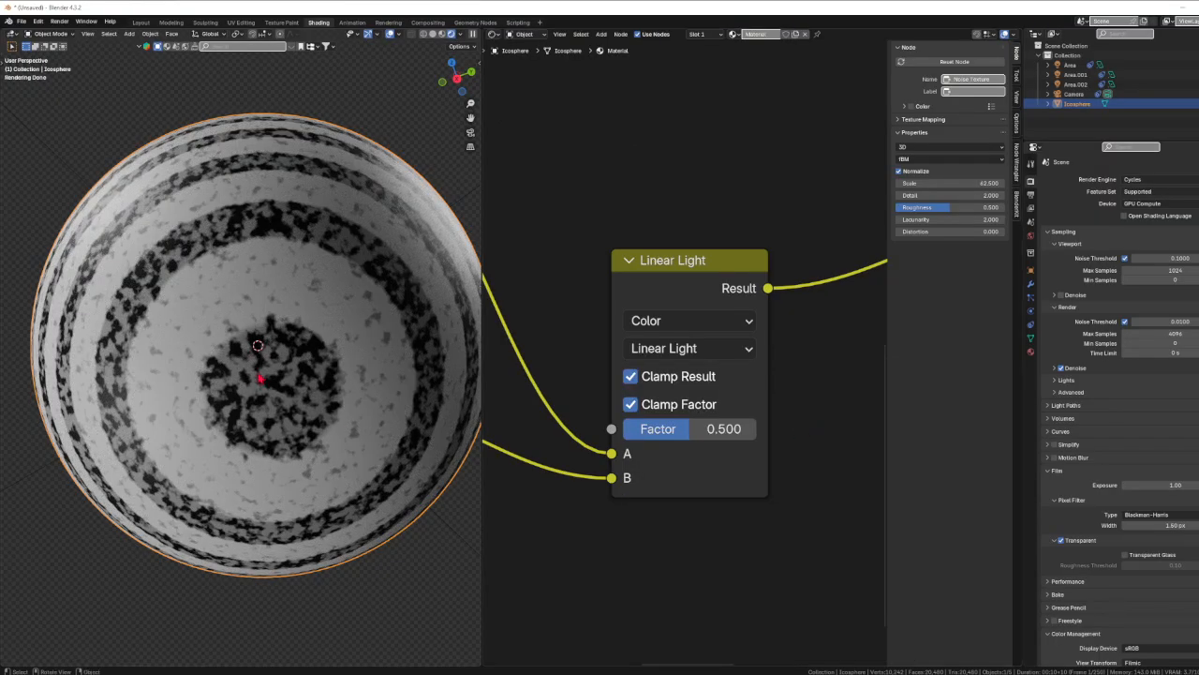
mouse_move(360, 416)
middle_mouse_down()
mouse_move(292, 412)
mouse_move(351, 419)
middle_mouse_up()
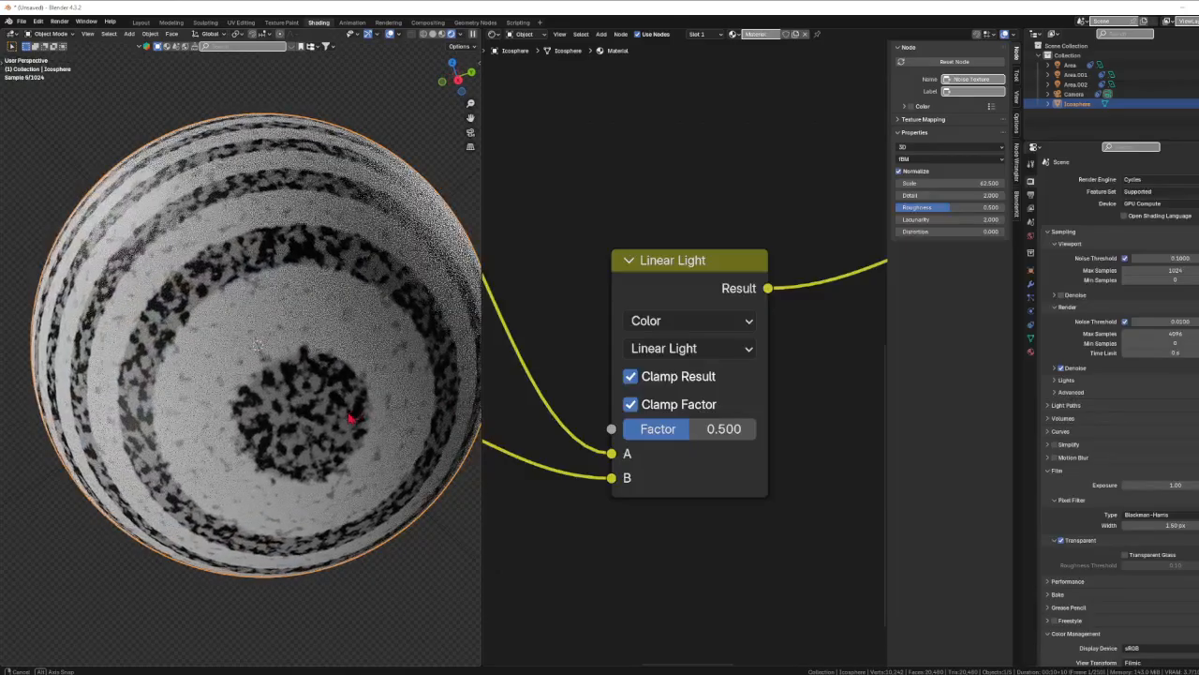
left_click(705, 350)
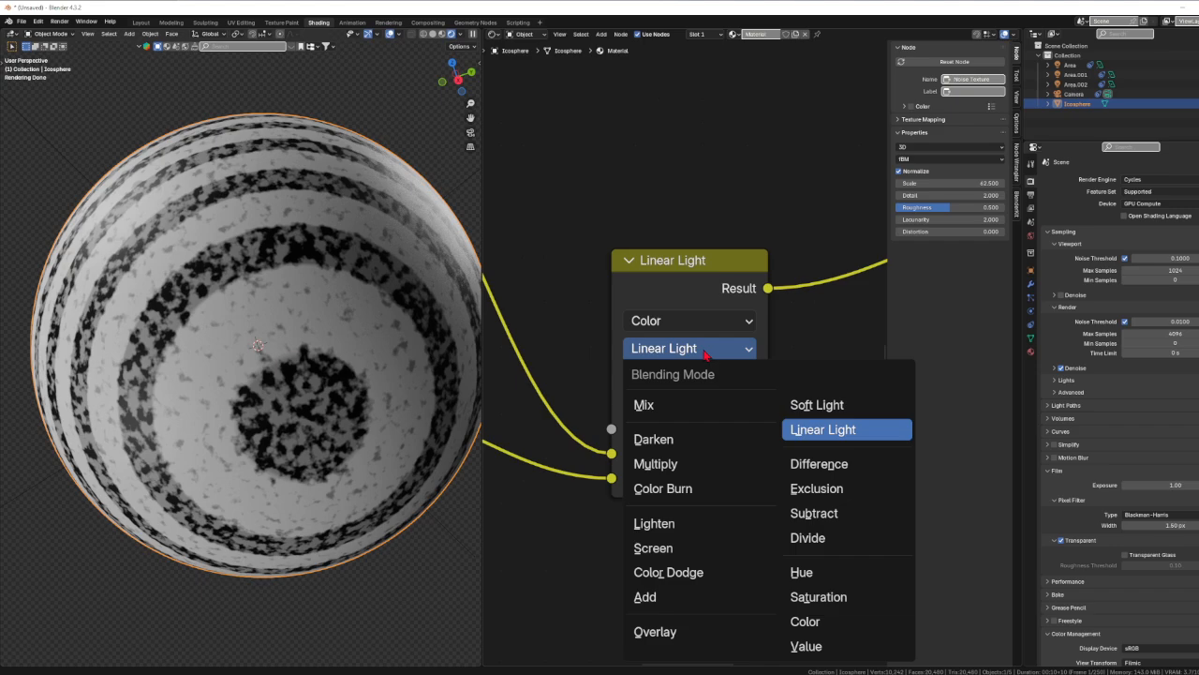
left_click(821, 416)
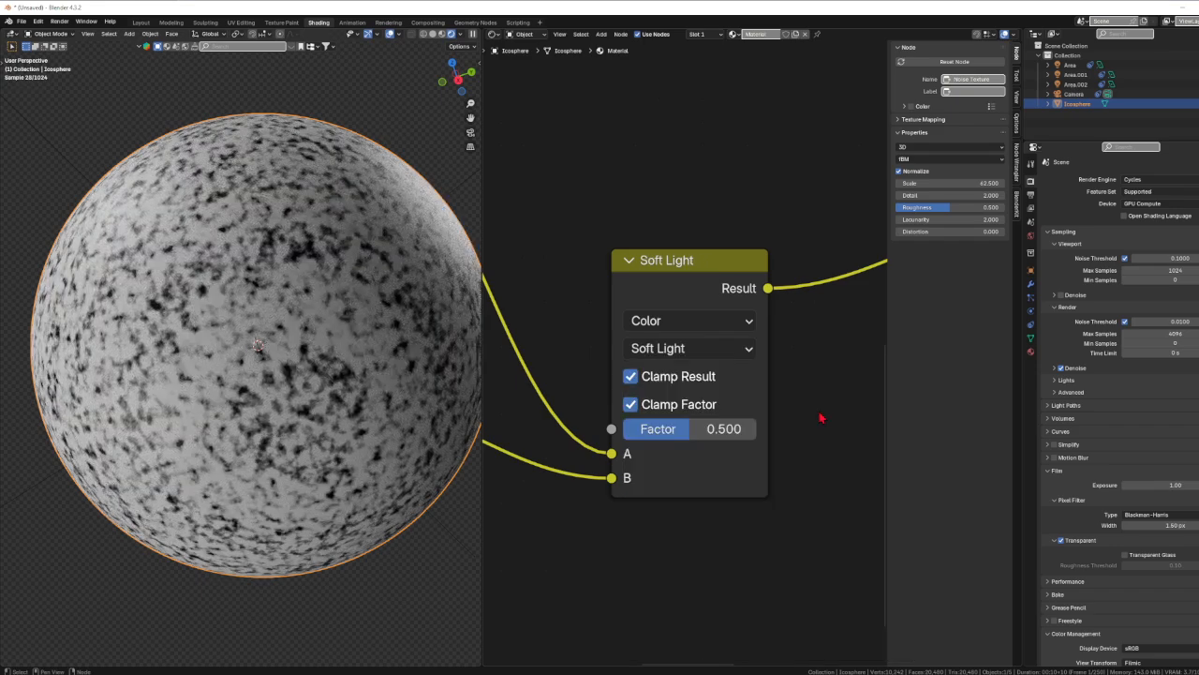
left_click(740, 350)
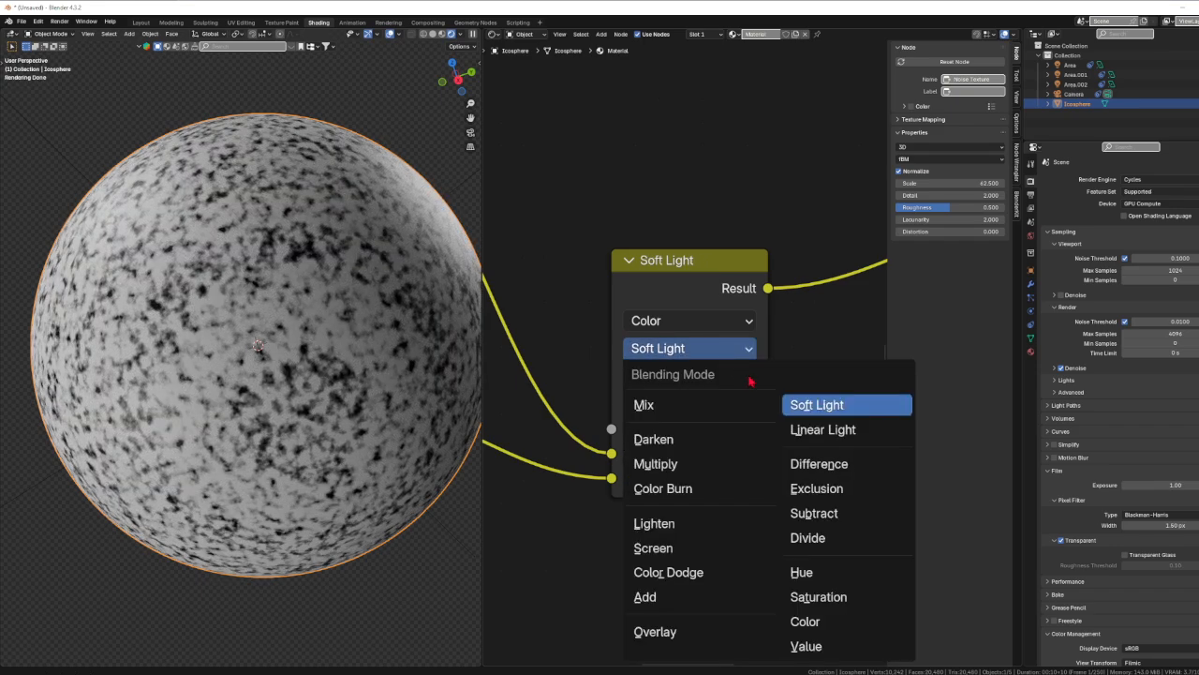
left_click(815, 430)
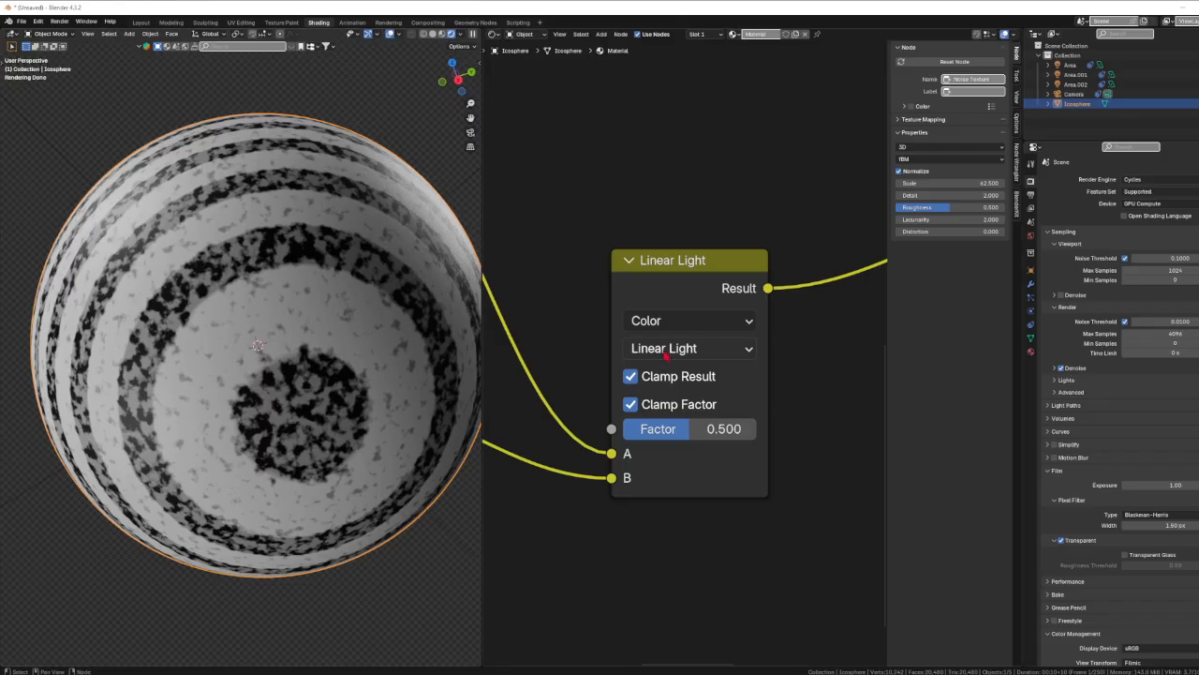
Compare the Soft Light and Overlay blending modes on the sphere, ending on Soft Light
left_click(710, 353)
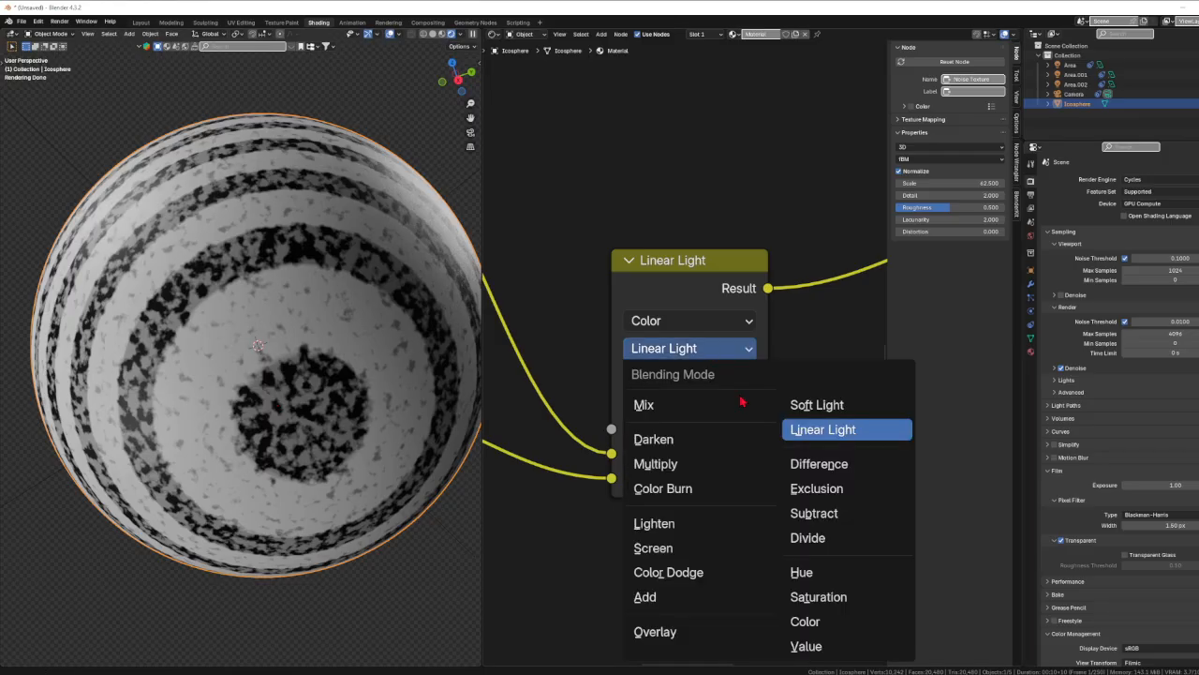
left_click(832, 407)
left_click(709, 351)
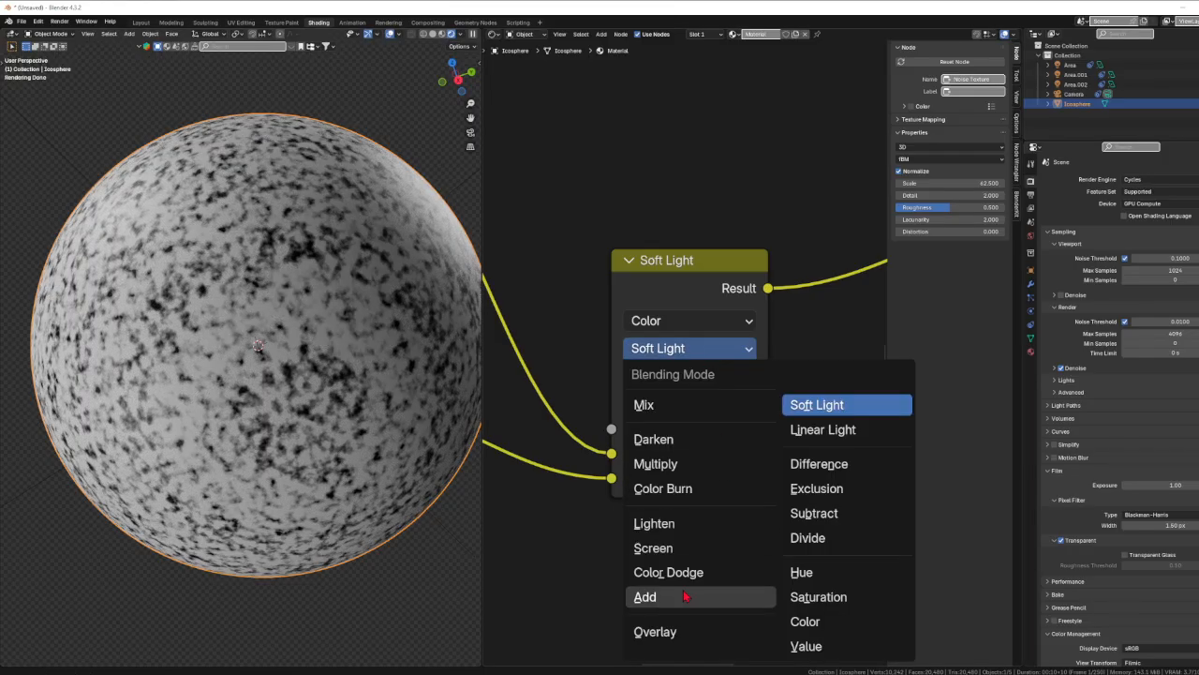
left_click(656, 631)
left_click(705, 352)
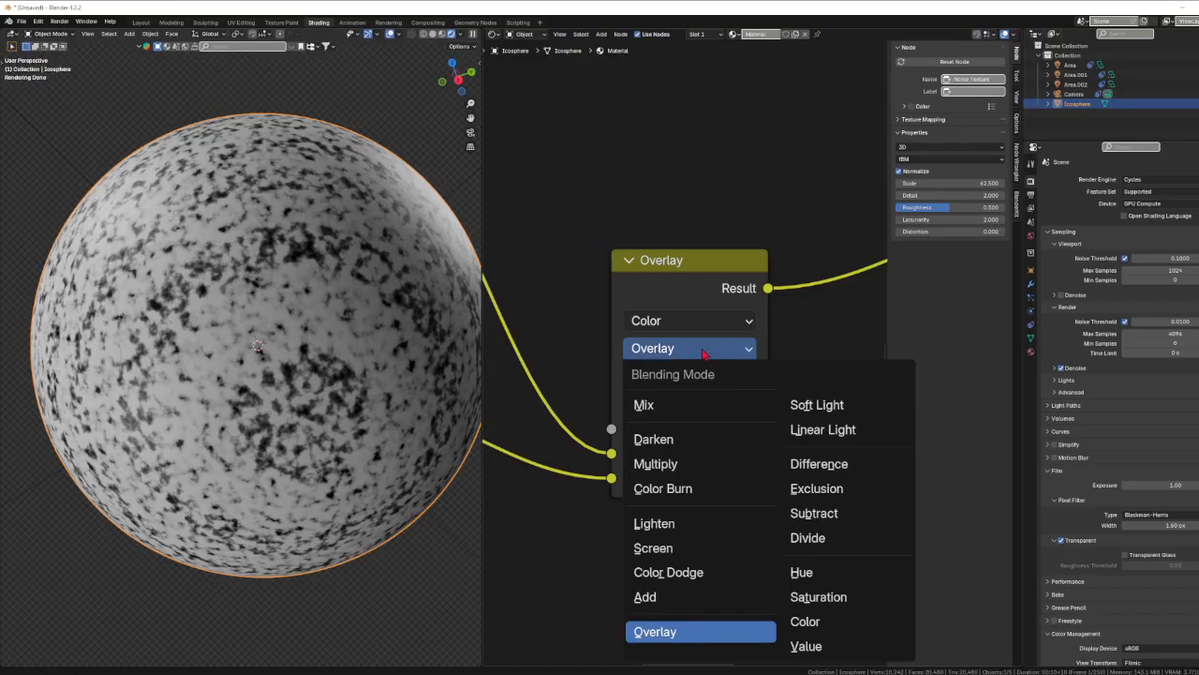
left_click(828, 408)
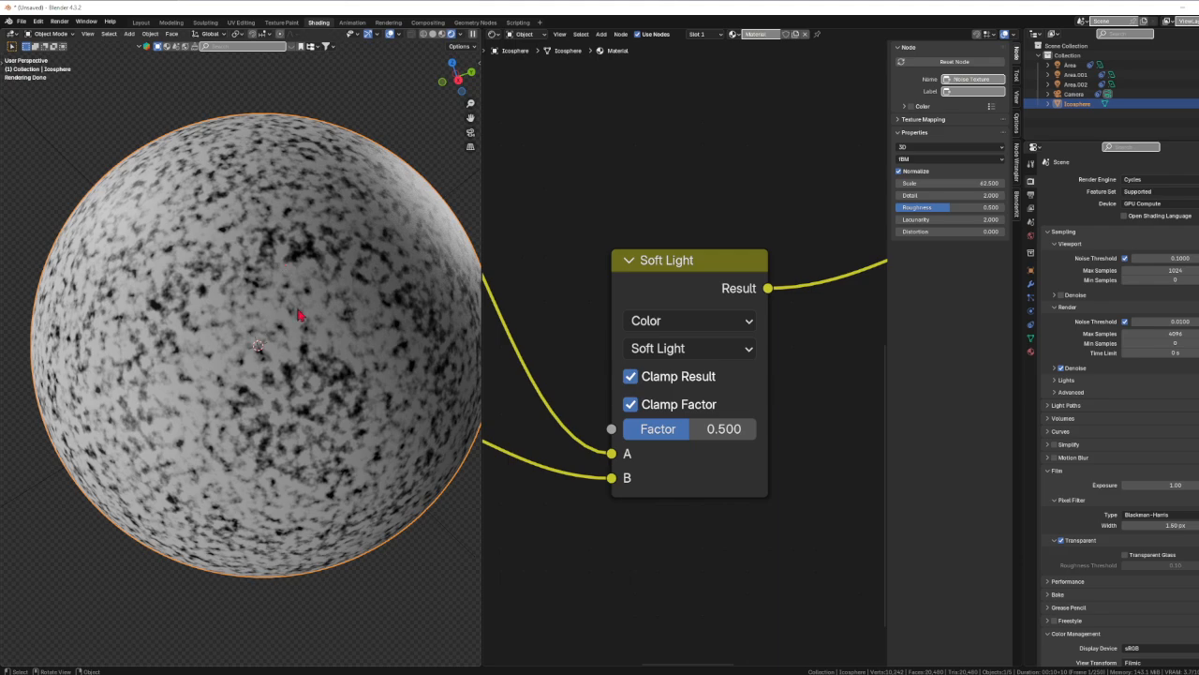
Compare the Linear Light, Overlay and Soft Light blending modes on the sphere, finishing with Soft Light
left_click(722, 349)
left_click(717, 349)
left_click(837, 435)
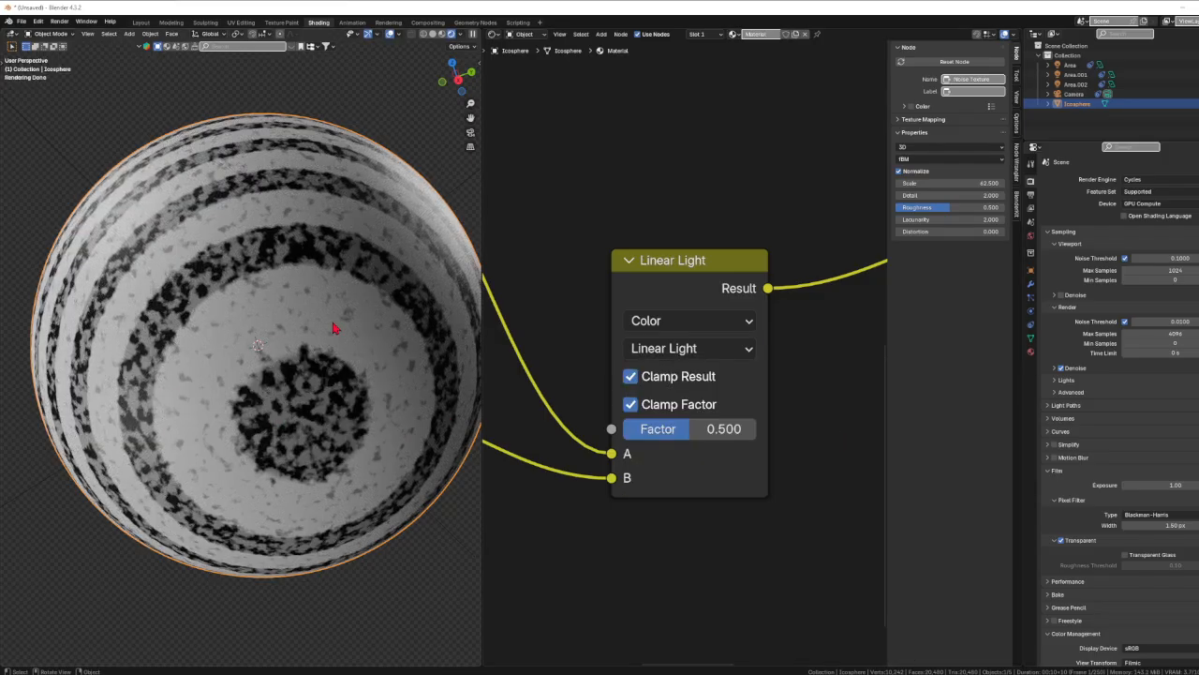
left_click(689, 350)
left_click(659, 634)
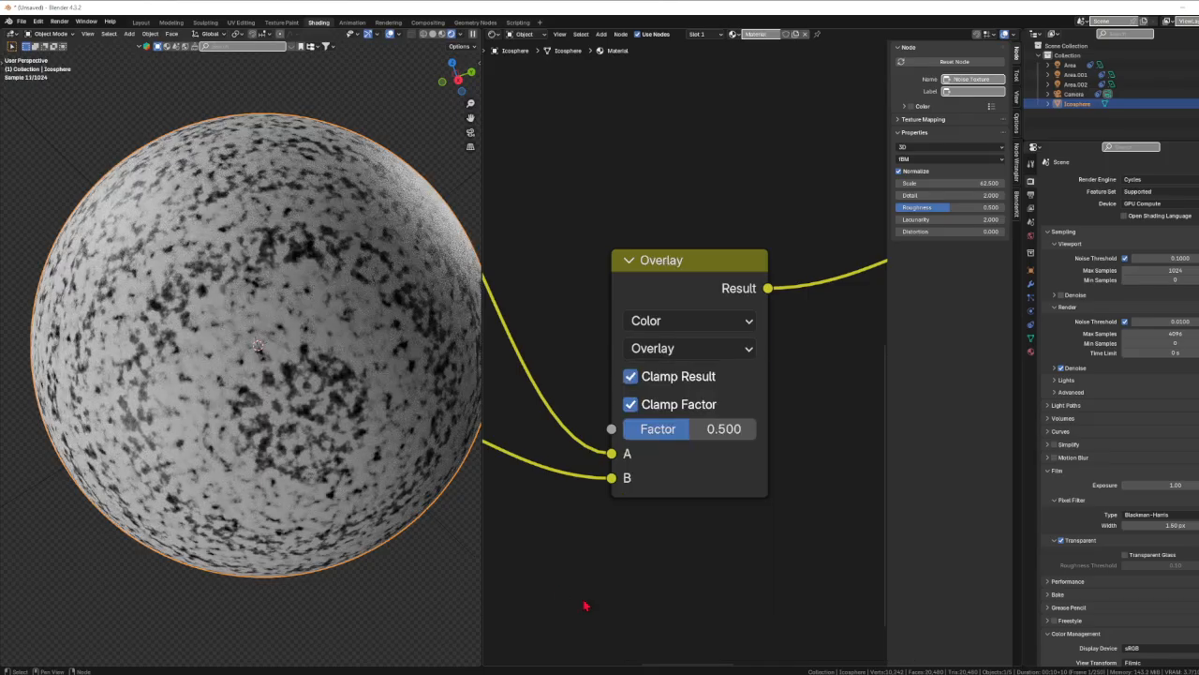
left_click(701, 351)
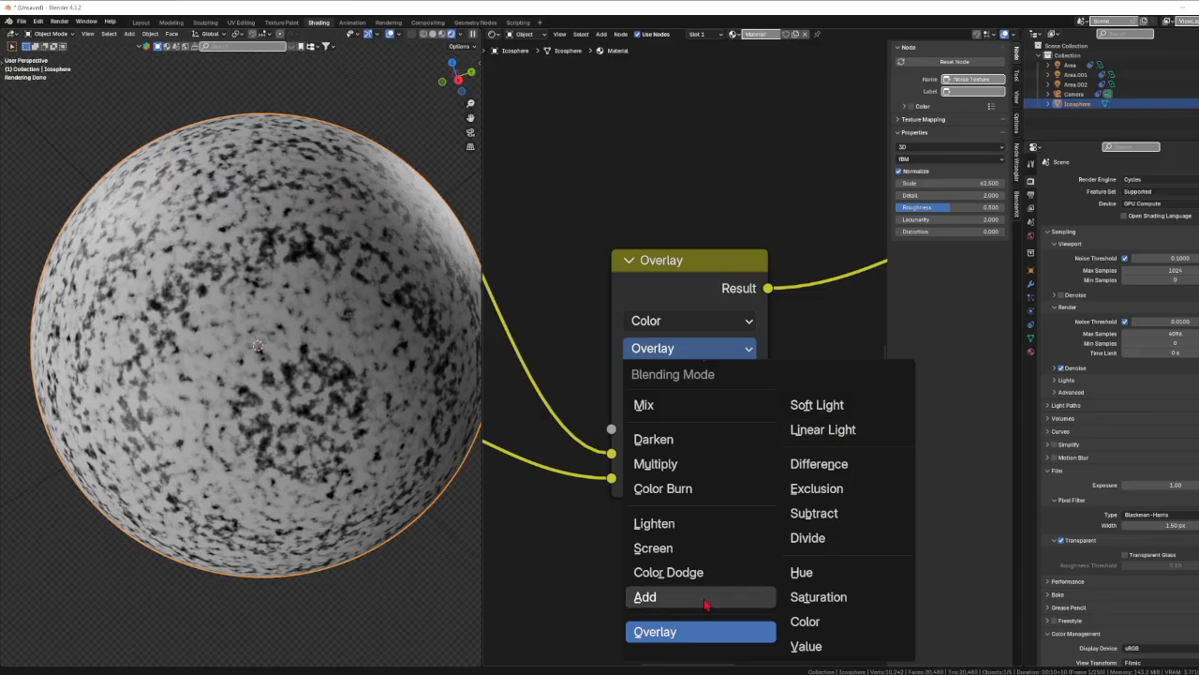
left_click(809, 410)
Set the Mix node's blending mode to Difference and inspect the banded noise pattern from another angle
left_click(684, 354)
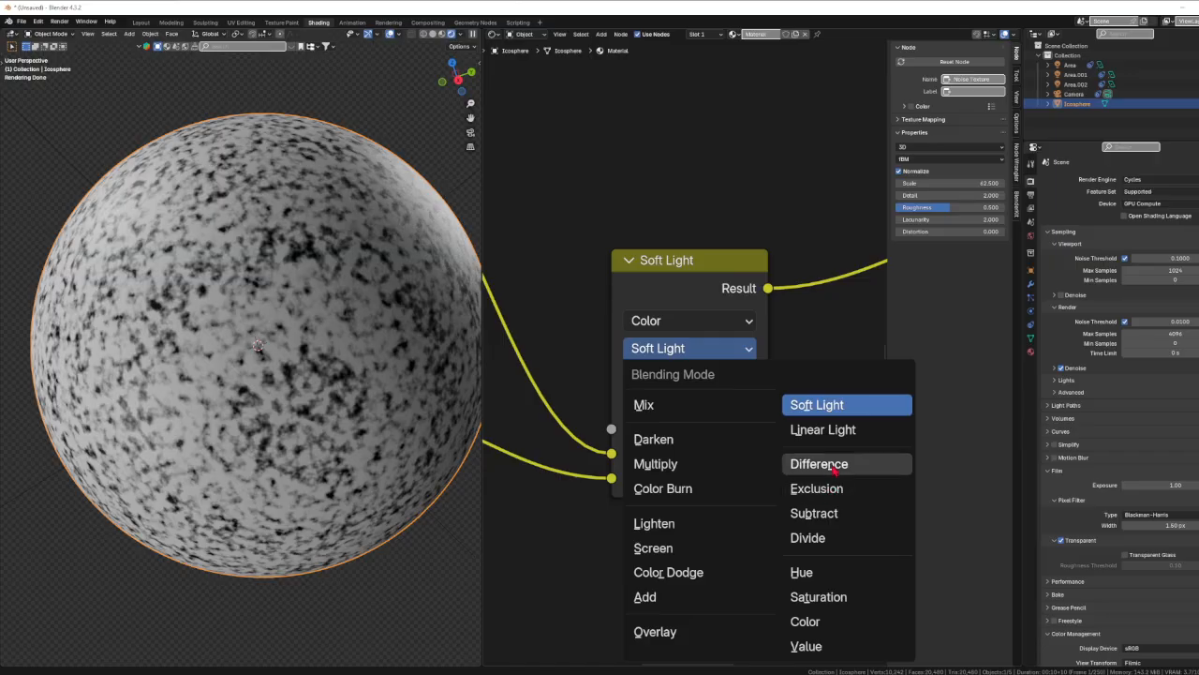
left_click(843, 469)
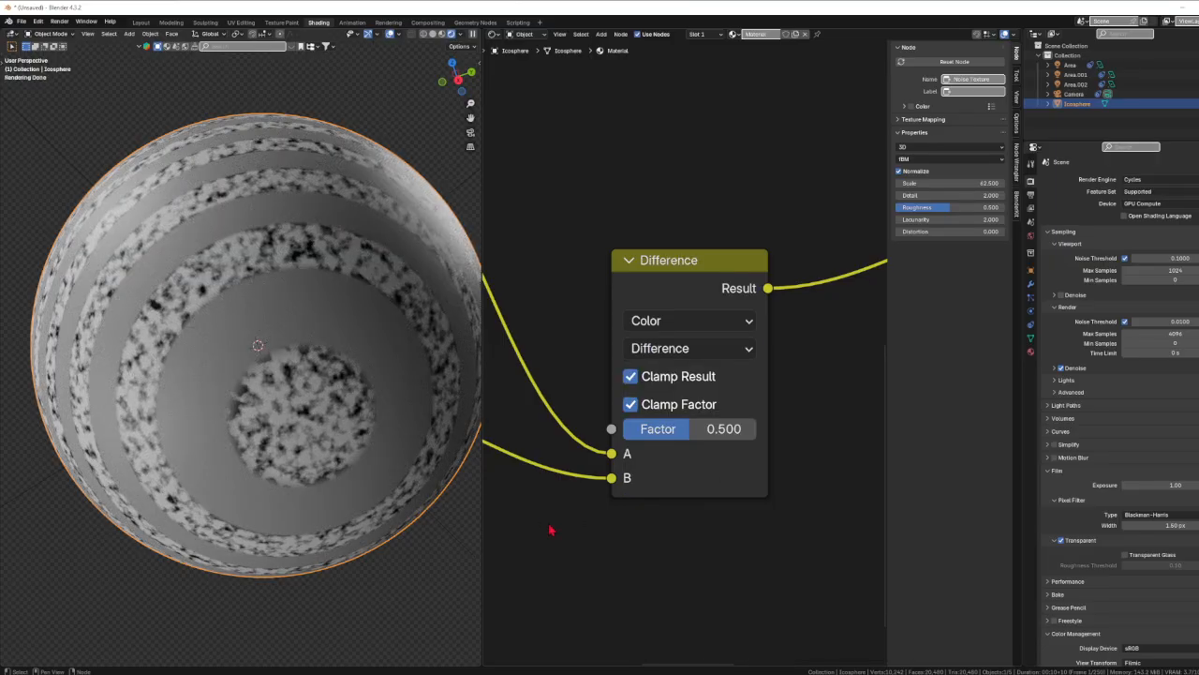
mouse_move(393, 557)
middle_mouse_down()
mouse_move(378, 557)
mouse_move(417, 559)
middle_mouse_up()
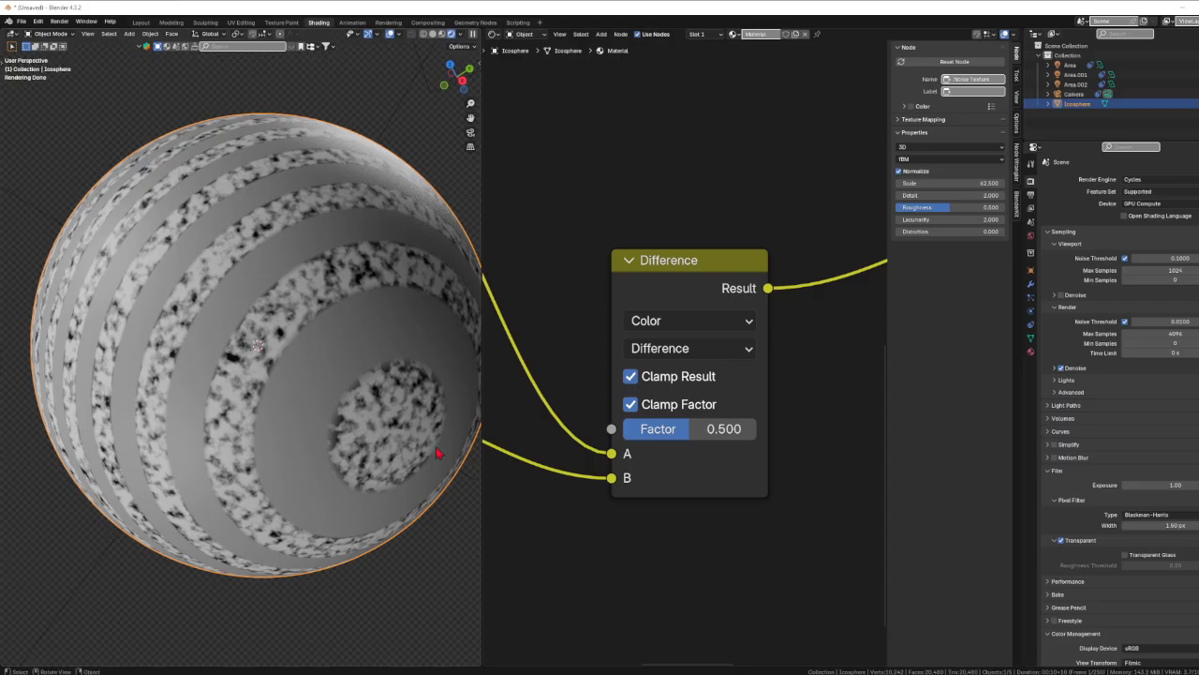
left_click_drag(725, 436, 696, 434)
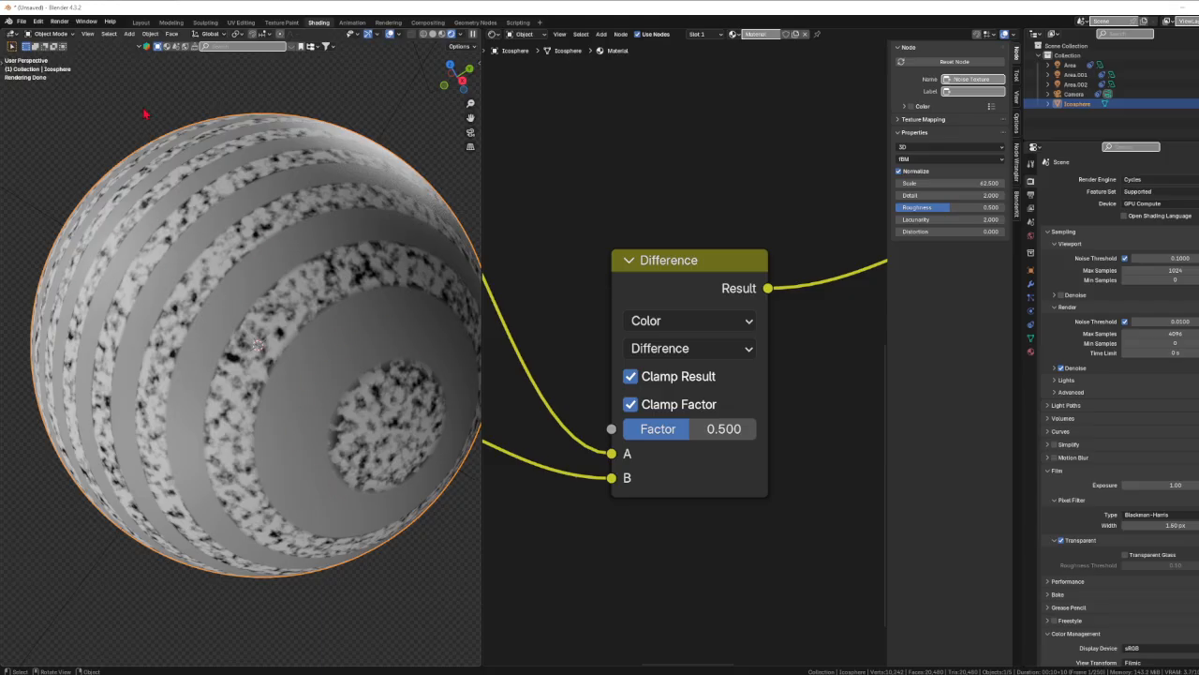
Compare the Exclusion and Difference blending modes on the sphere, finishing with Exclusion on the Mix node
left_click(668, 354)
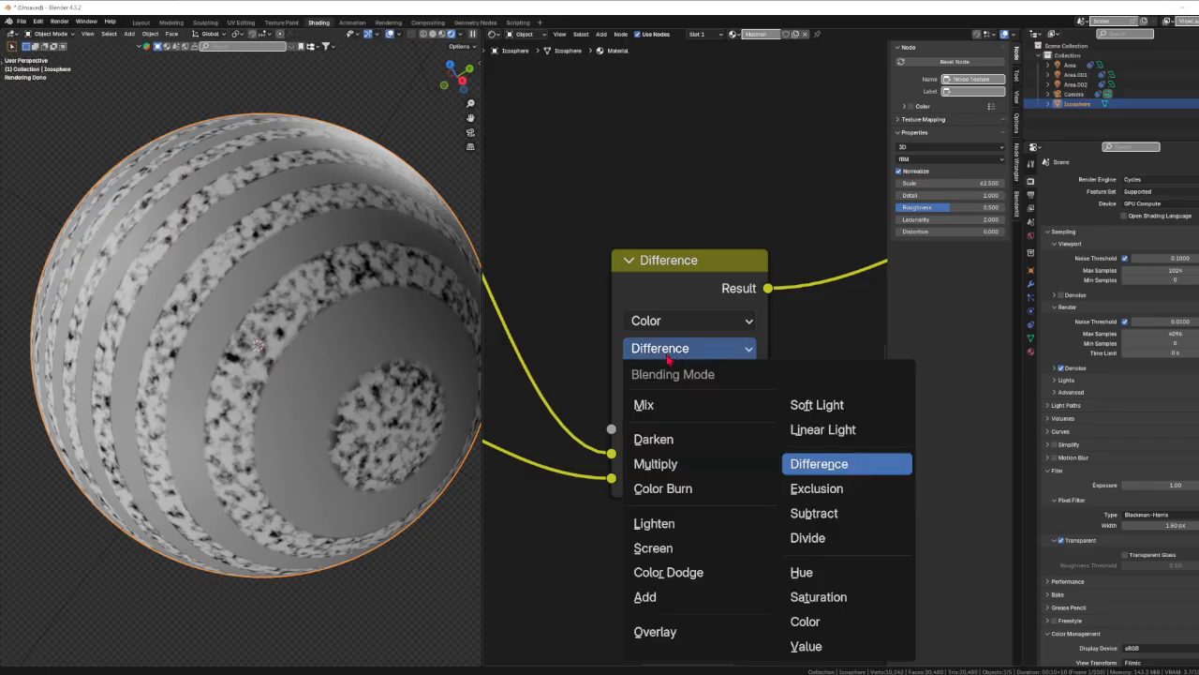
left_click(812, 492)
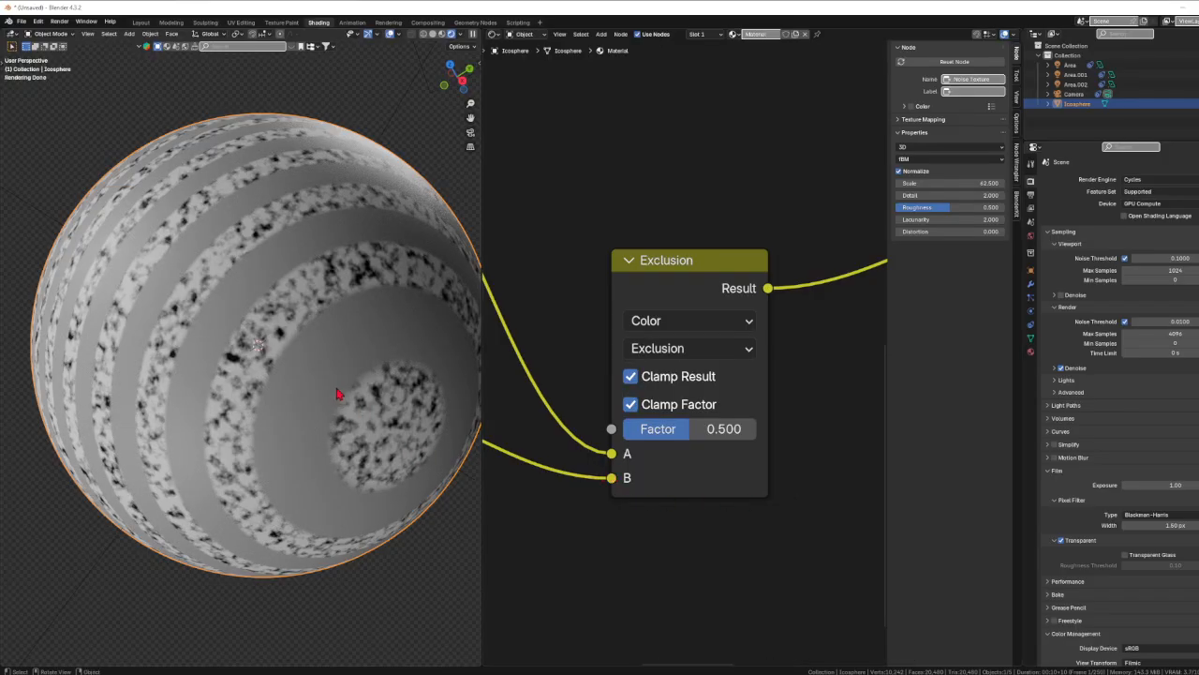
left_click(667, 354)
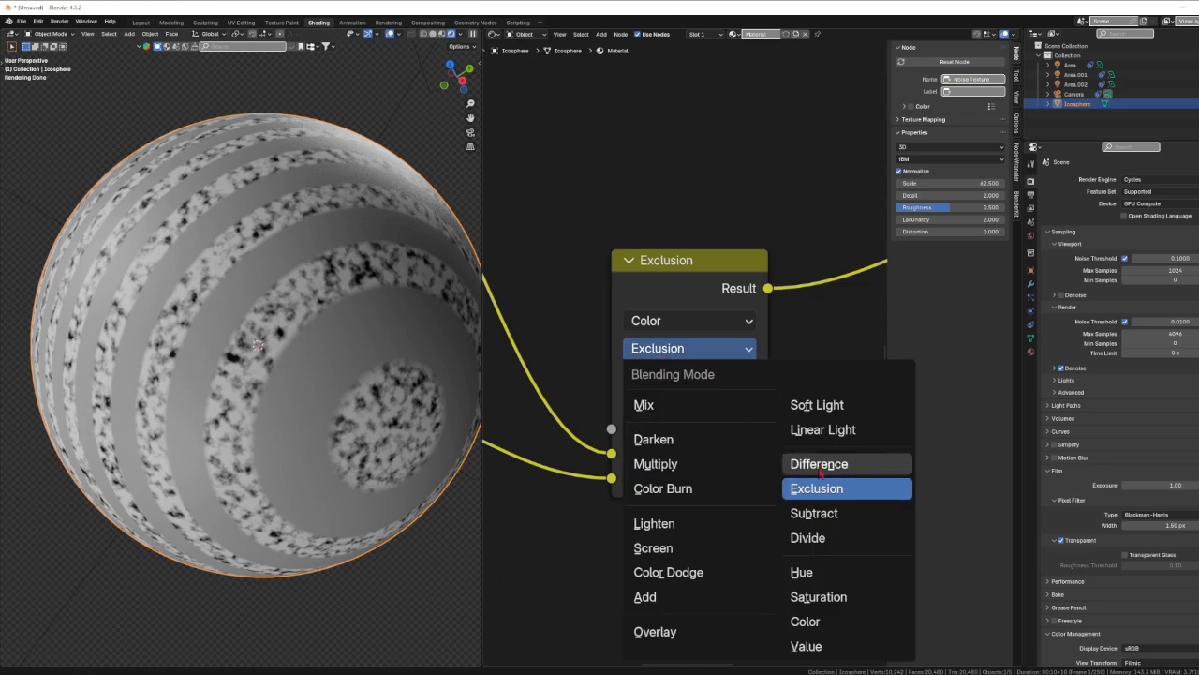
left_click(822, 466)
left_click(693, 350)
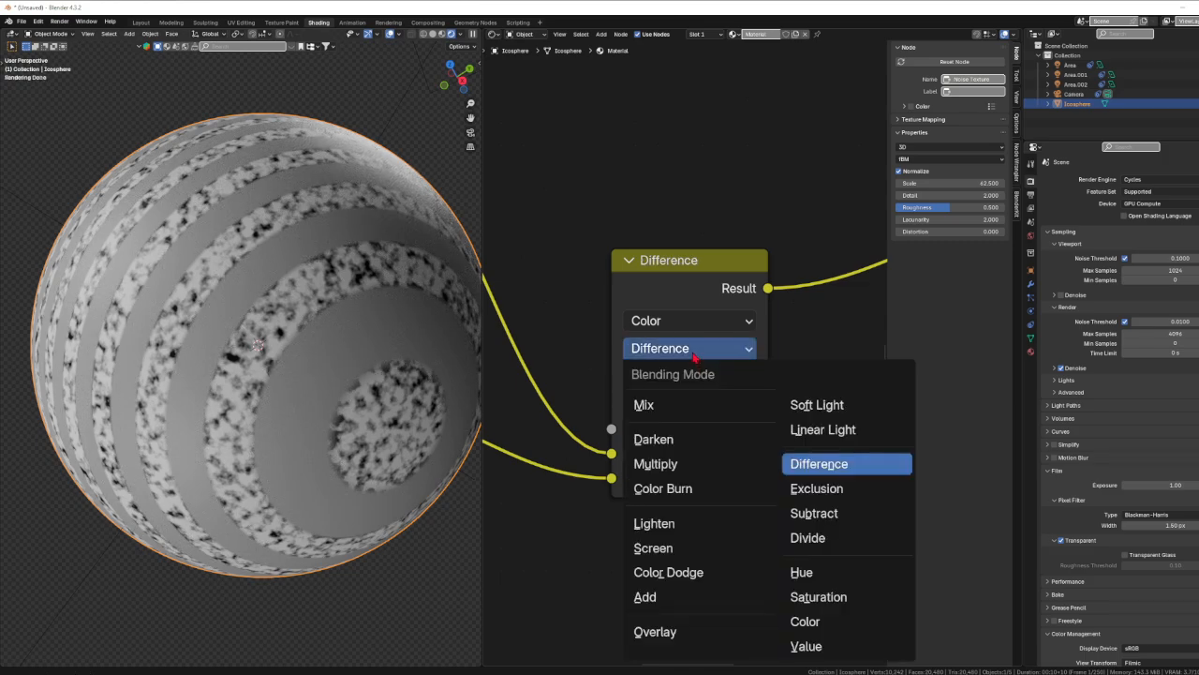
left_click(820, 489)
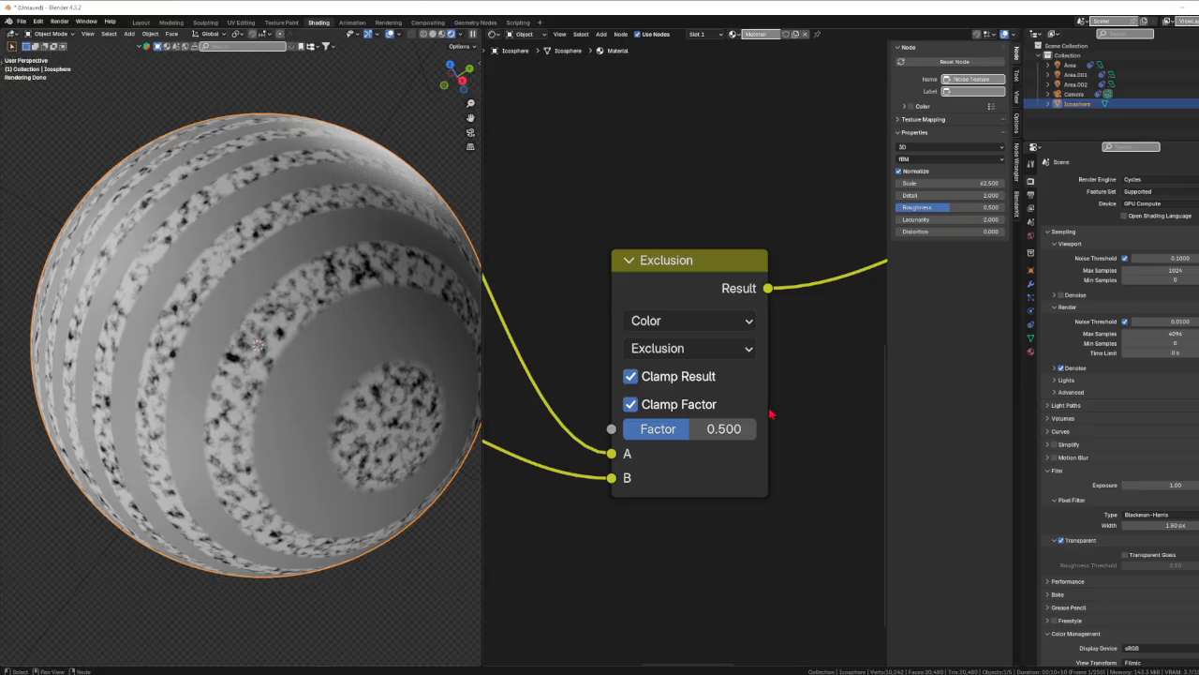
Preview the Subtract blending mode on the sphere and switch the Mix node to Divide
left_click(659, 349)
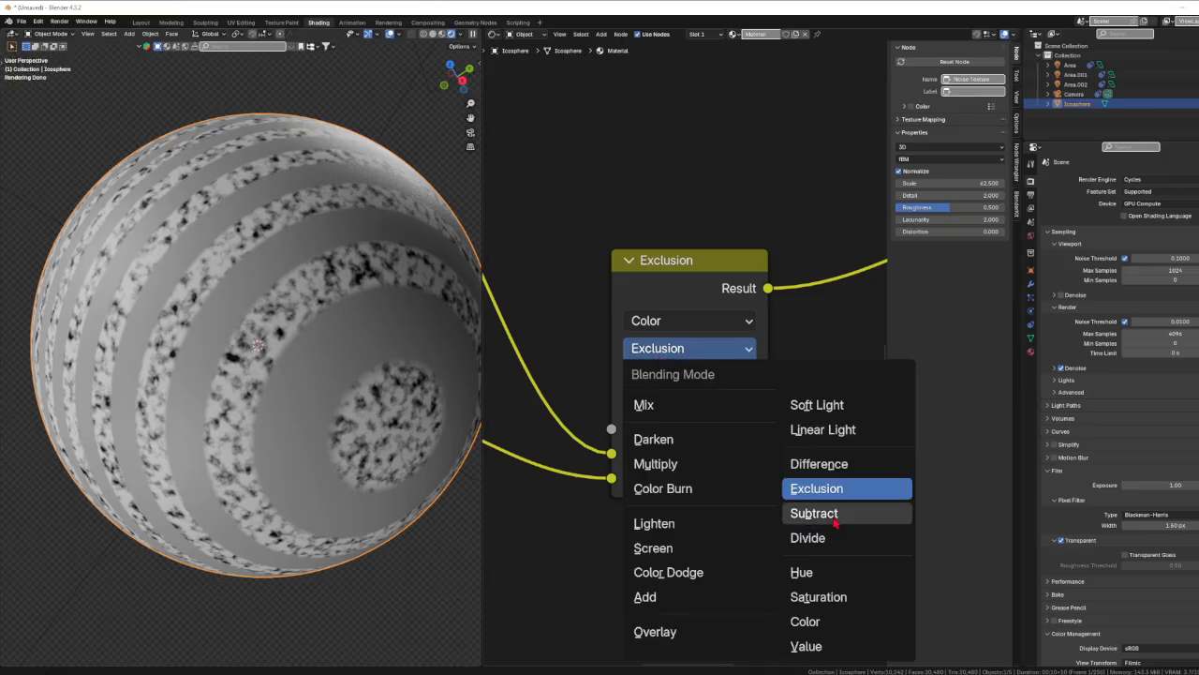
left_click(816, 514)
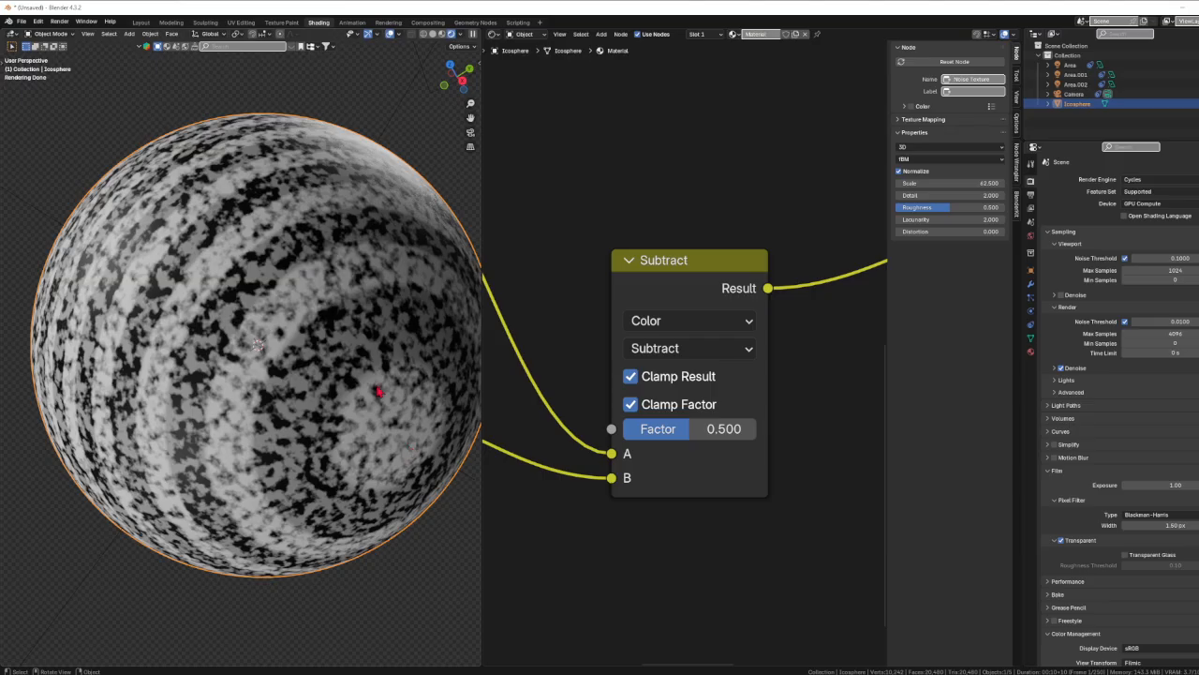
left_click(710, 352)
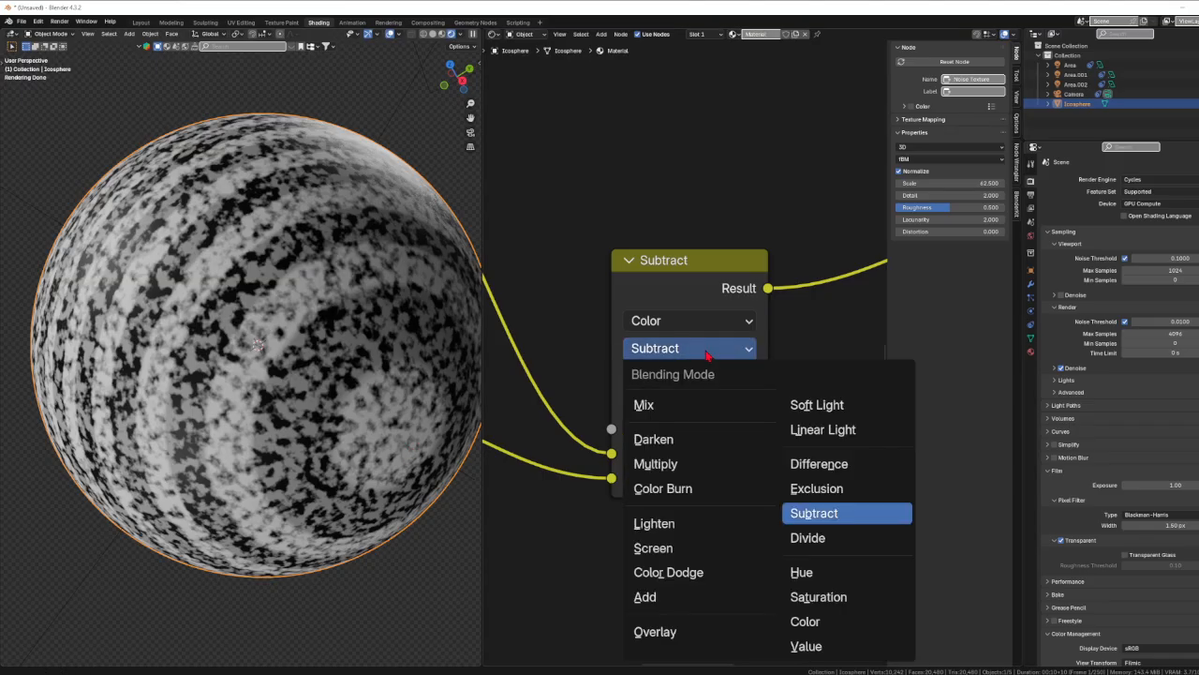
left_click(808, 536)
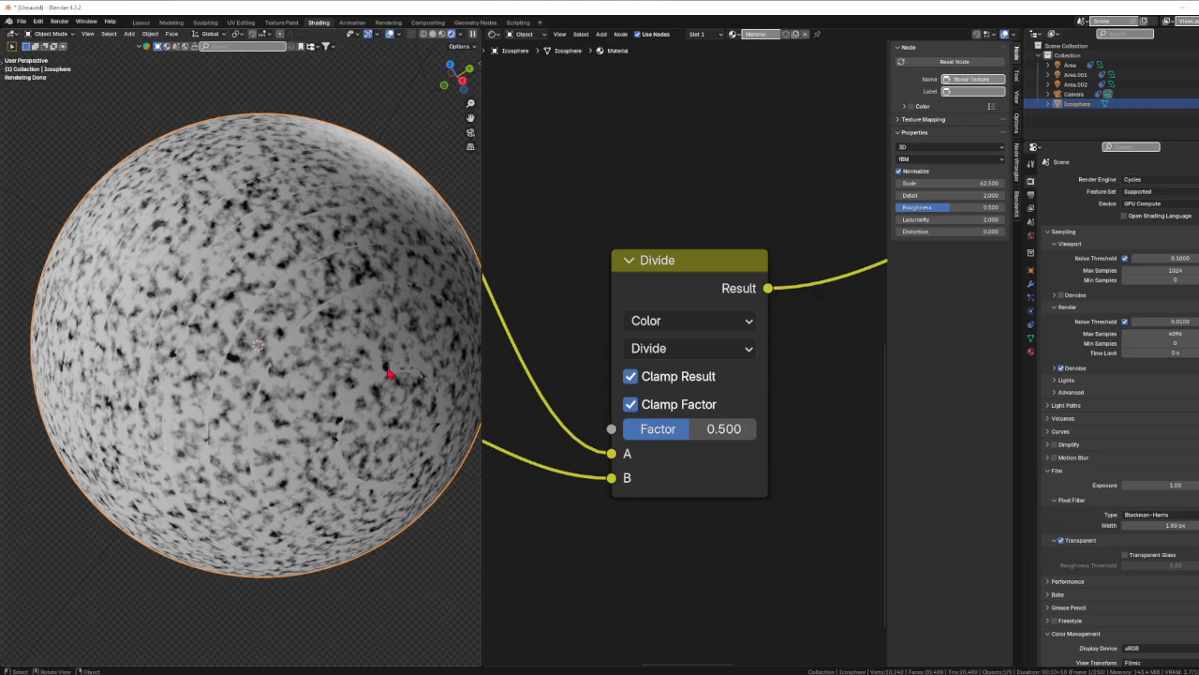
Examine the Divide blend on the sphere's surface up close and from several angles
middle_click_drag(229, 360, 309, 389)
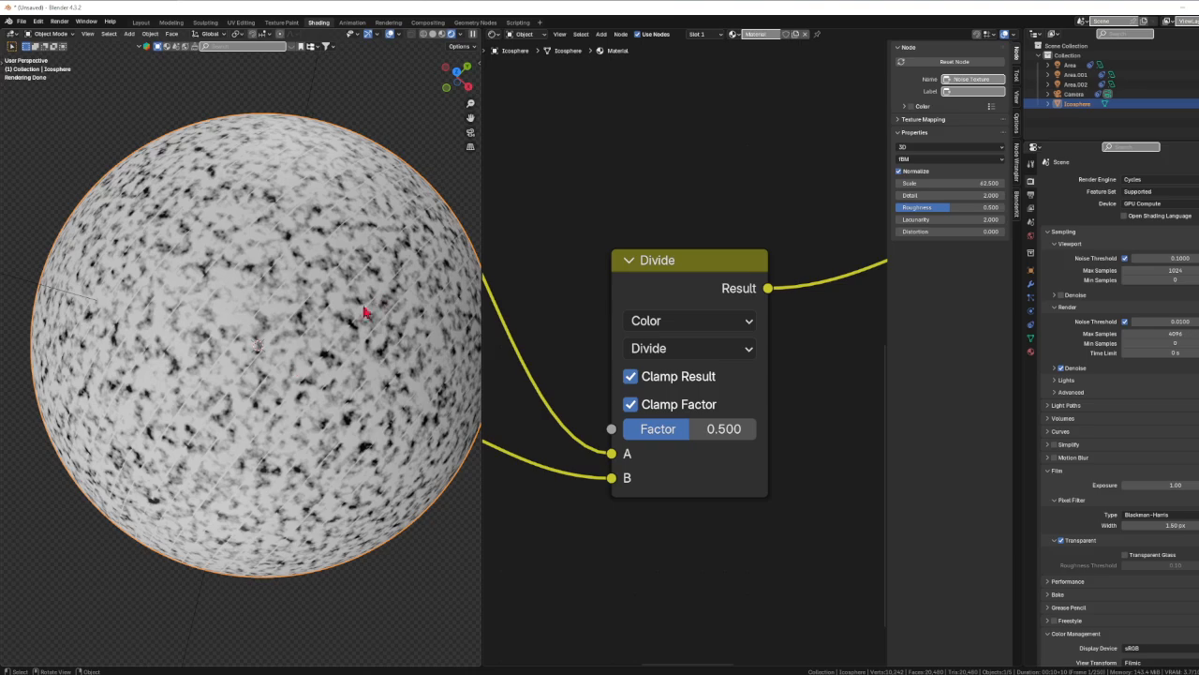
mouse_move(230, 370)
middle_mouse_down()
mouse_move(218, 383)
mouse_move(225, 374)
middle_mouse_up()
scroll(284, 333, "up", 6)
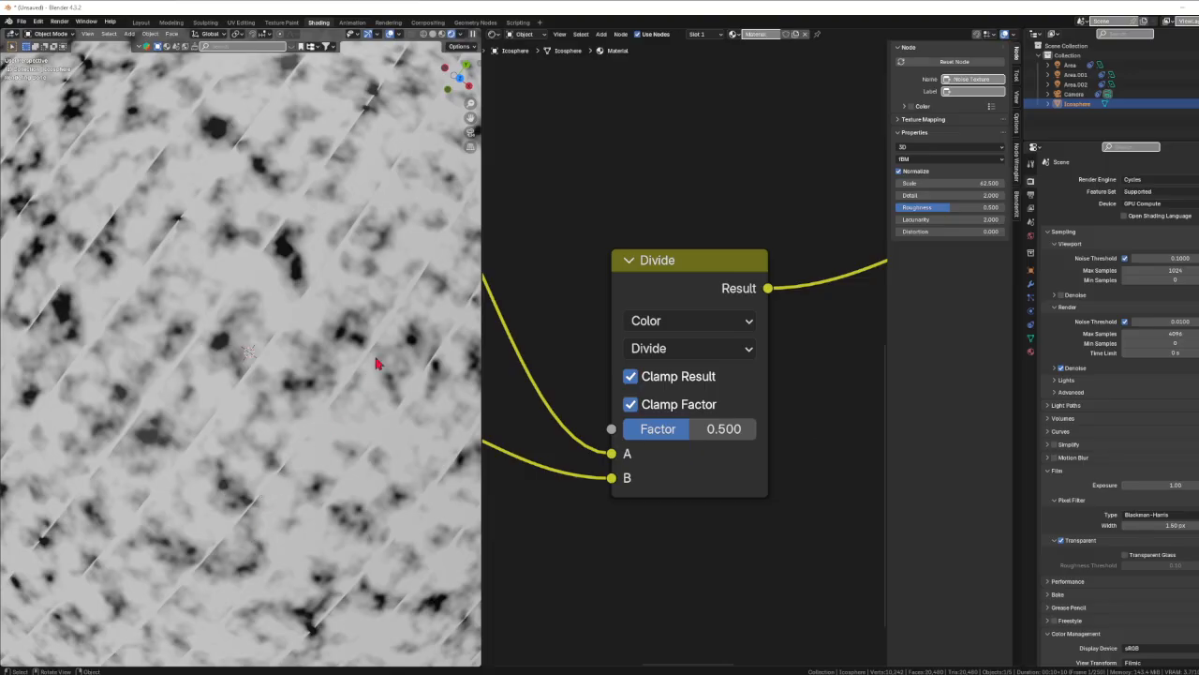
middle_click_drag(321, 500, 303, 482)
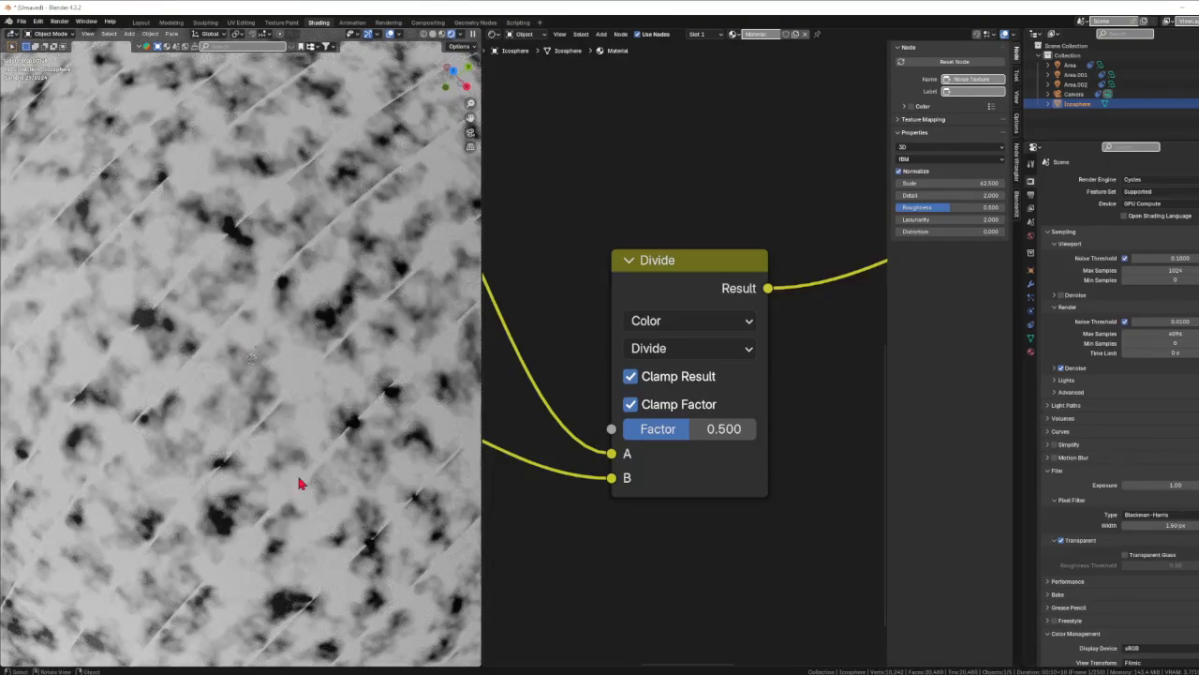
scroll(303, 482, "down", 5)
scroll(303, 403, "up", 6)
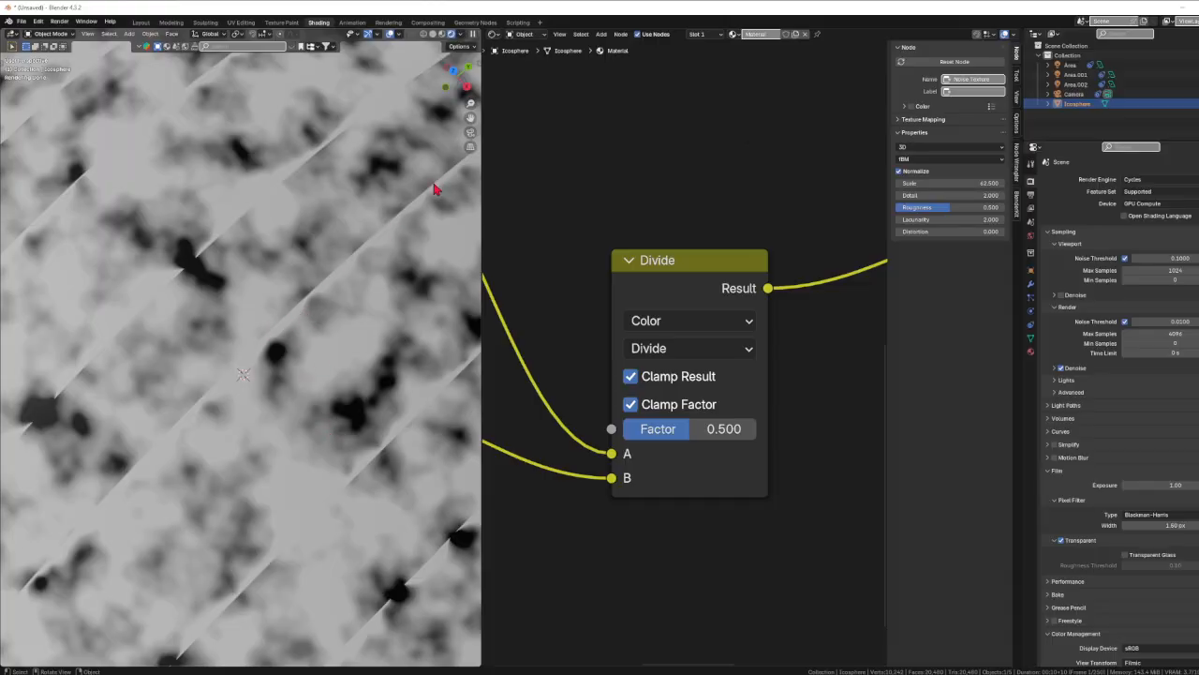
scroll(251, 380, "down", 2)
scroll(251, 381, "down", 5)
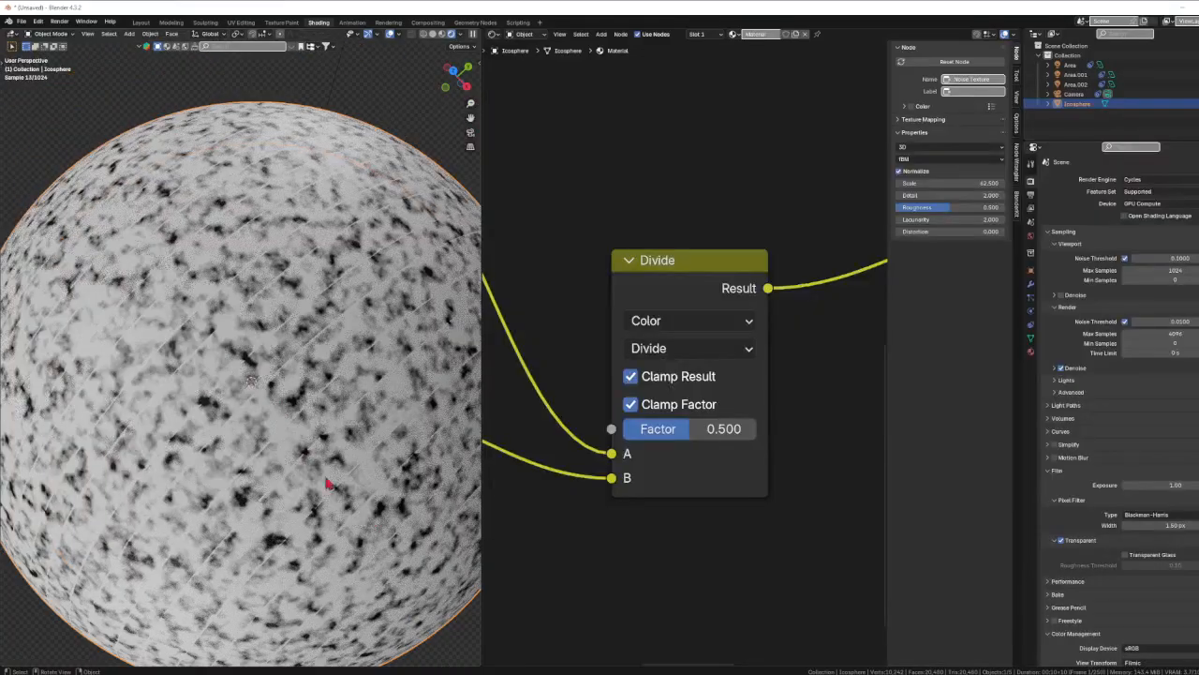
scroll(344, 475, "down", 3)
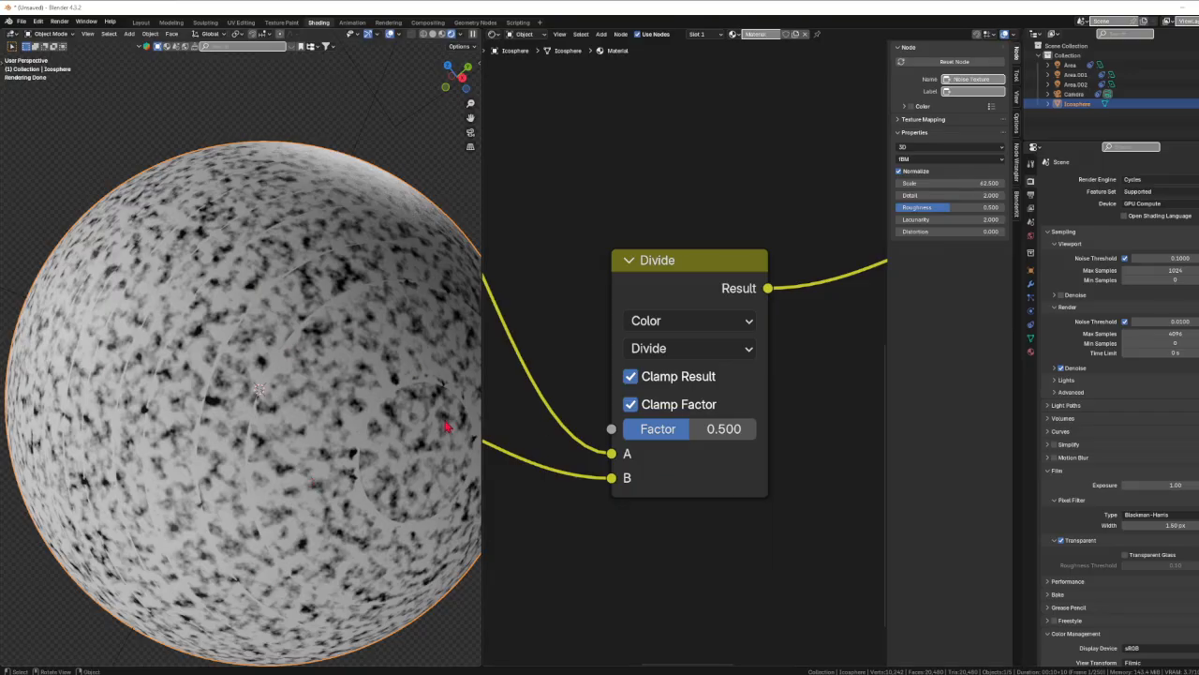
middle_click_drag(381, 455, 375, 396)
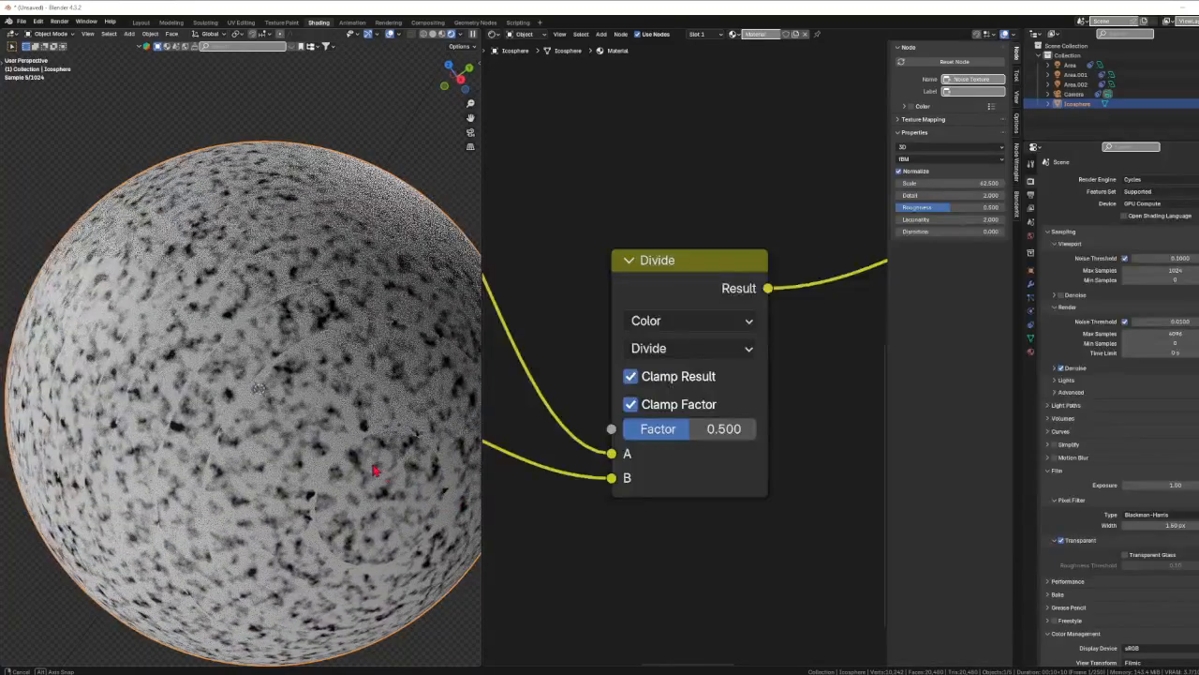
Try the Hue blending mode on the Mix node and switch it to Saturation for comparison
left_click(690, 352)
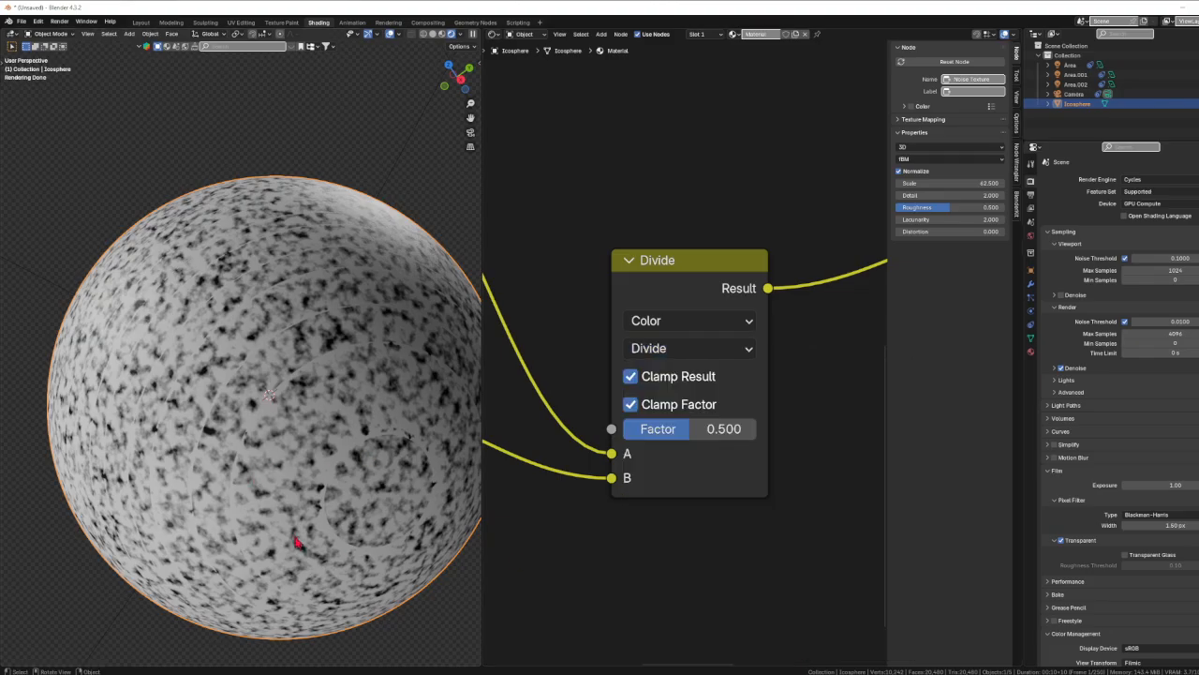
left_click(707, 350)
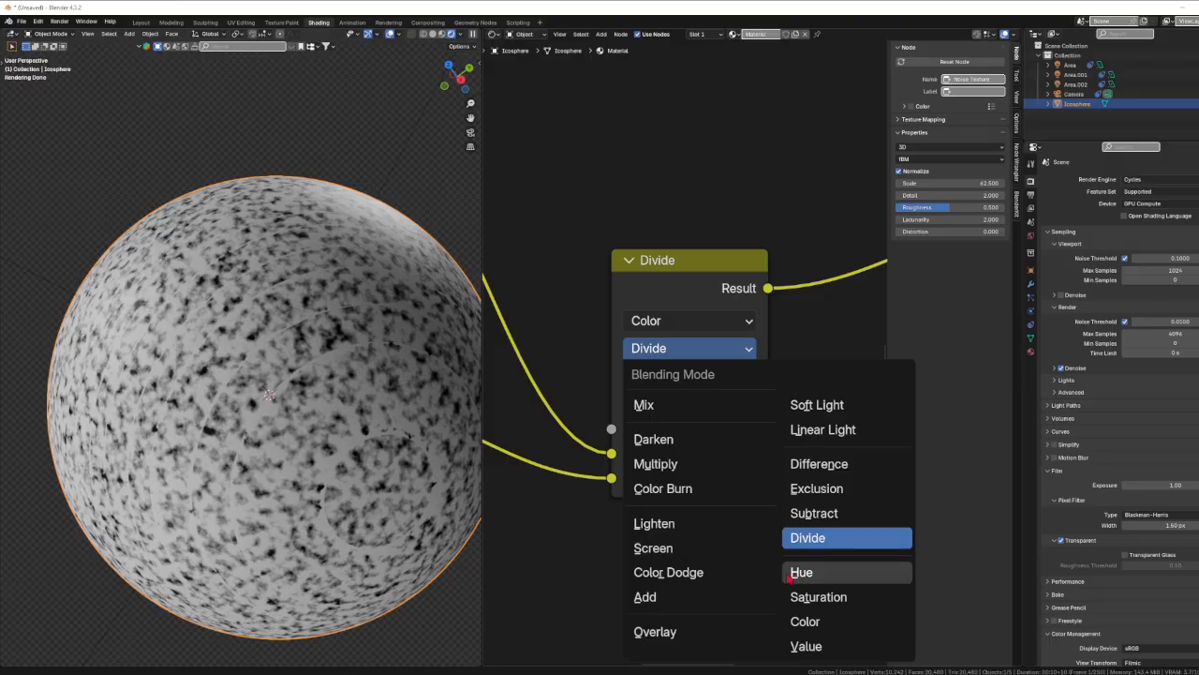
left_click(678, 354)
left_click(815, 582)
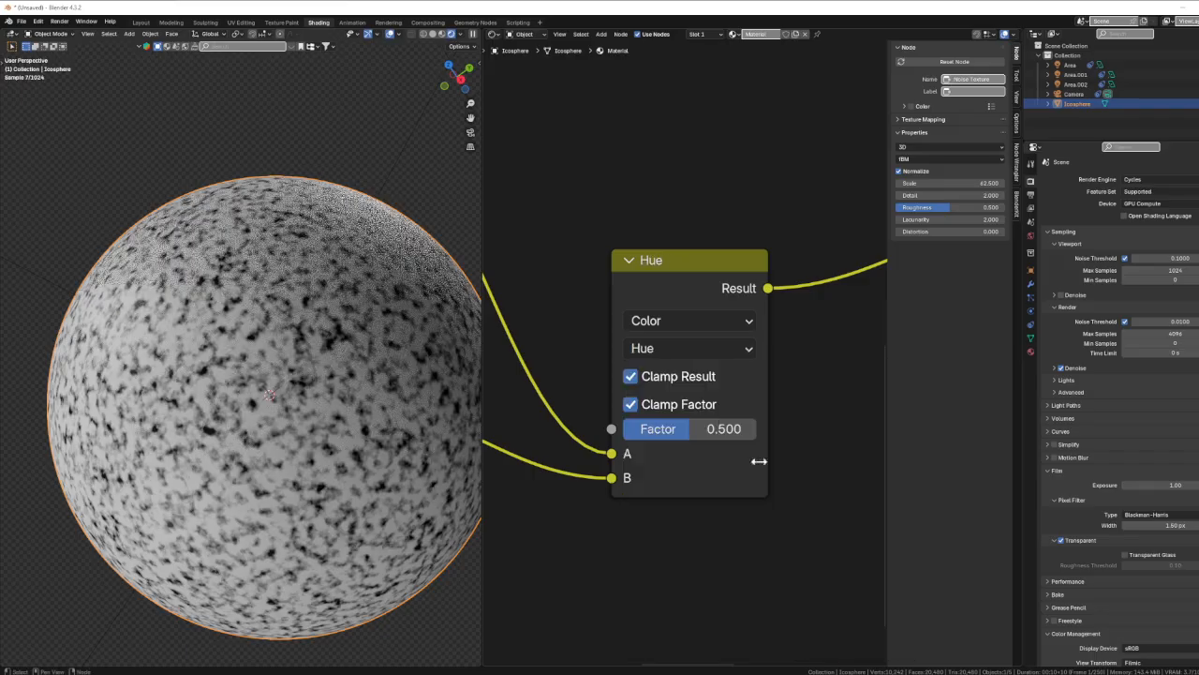
left_click(691, 348)
left_click(817, 596)
Preview the Color blending mode on the sphere and set the Mix node to Value
left_click(712, 347)
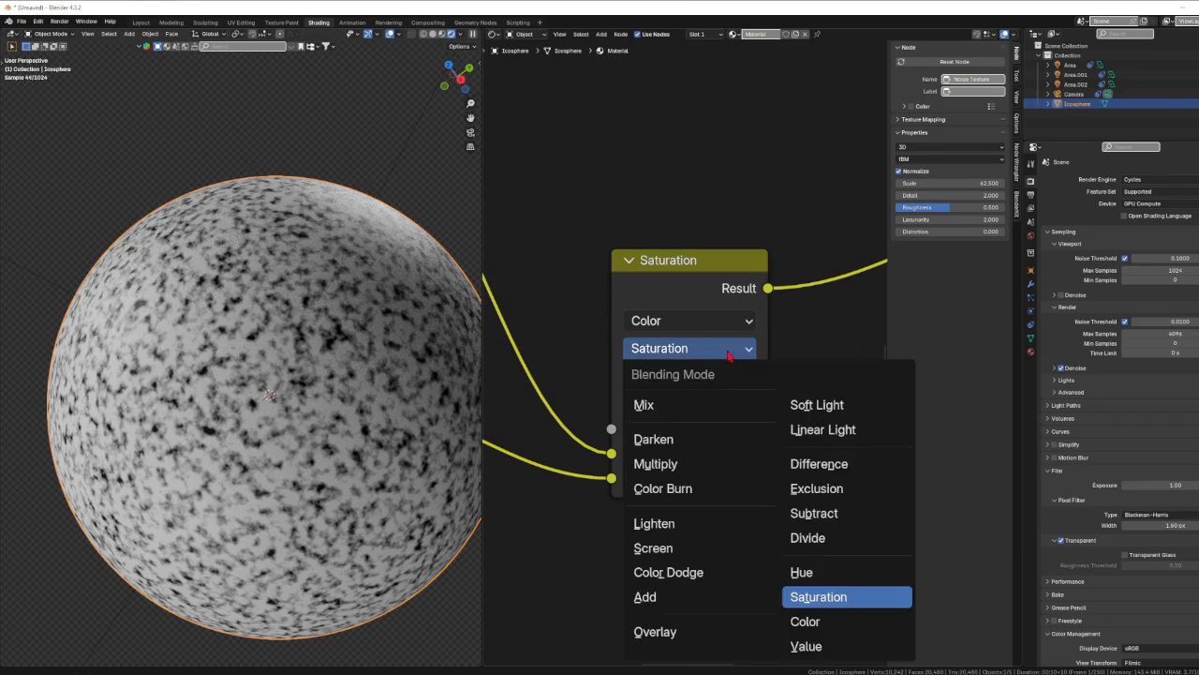
left_click(806, 646)
left_click(705, 348)
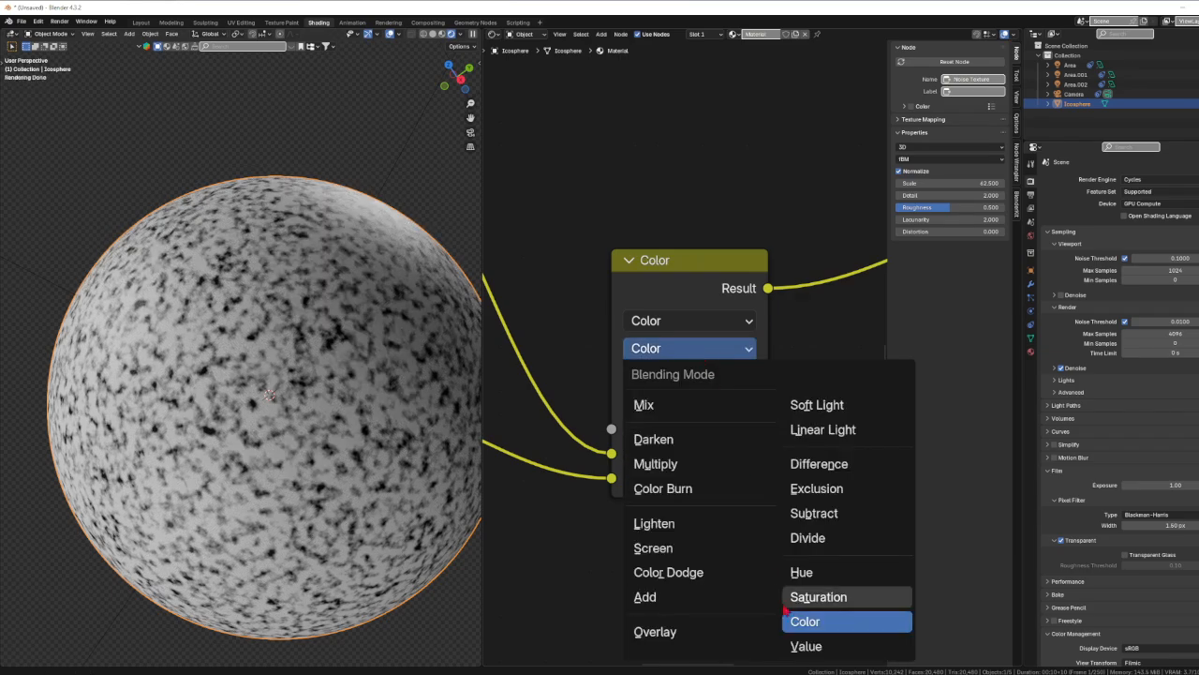
left_click(803, 644)
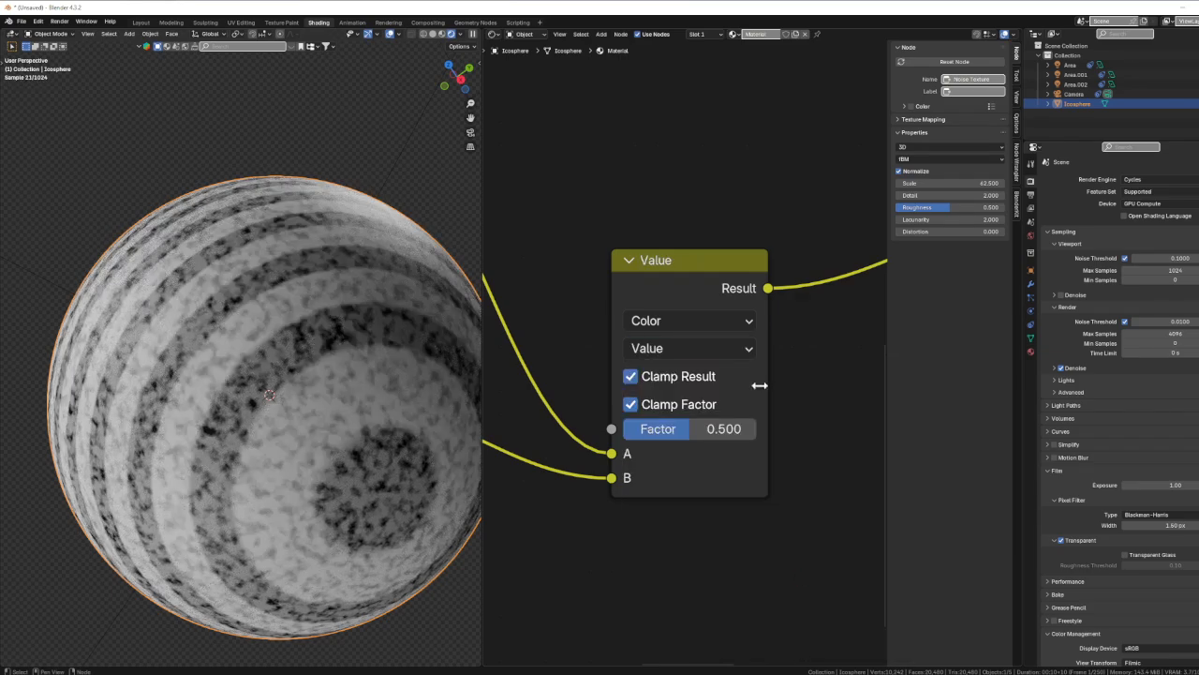
Compare the Value blending mode with Color on the sphere, ending on Value
left_click(729, 348)
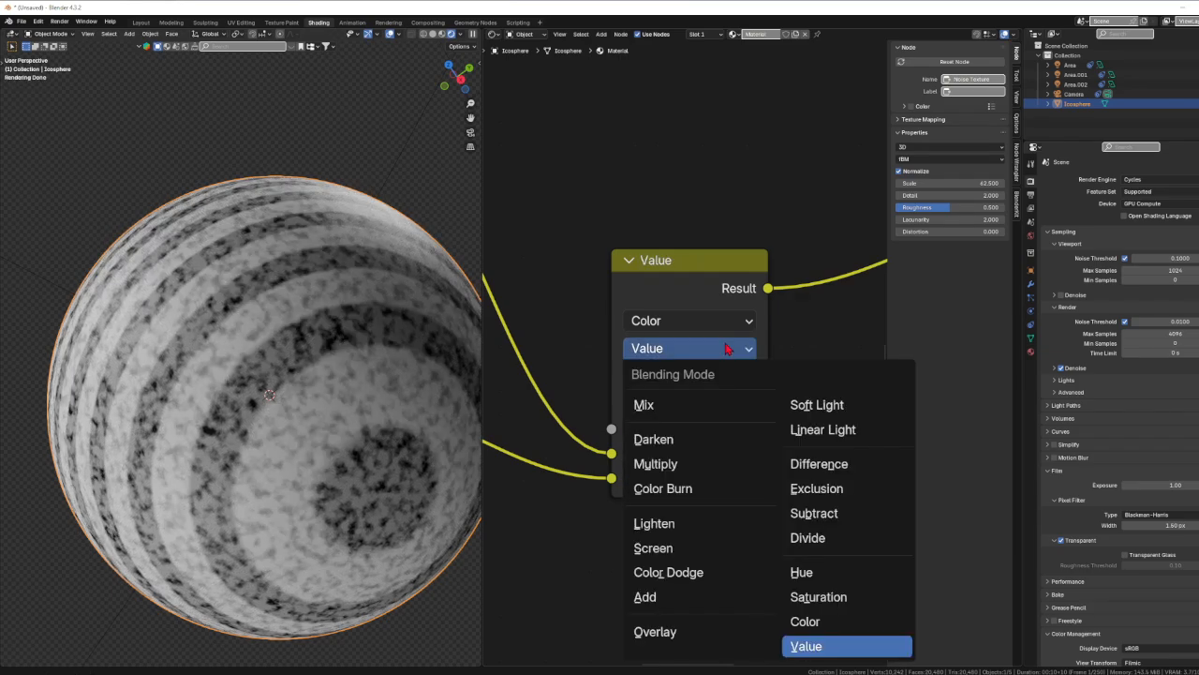
left_click(805, 649)
left_click(705, 352)
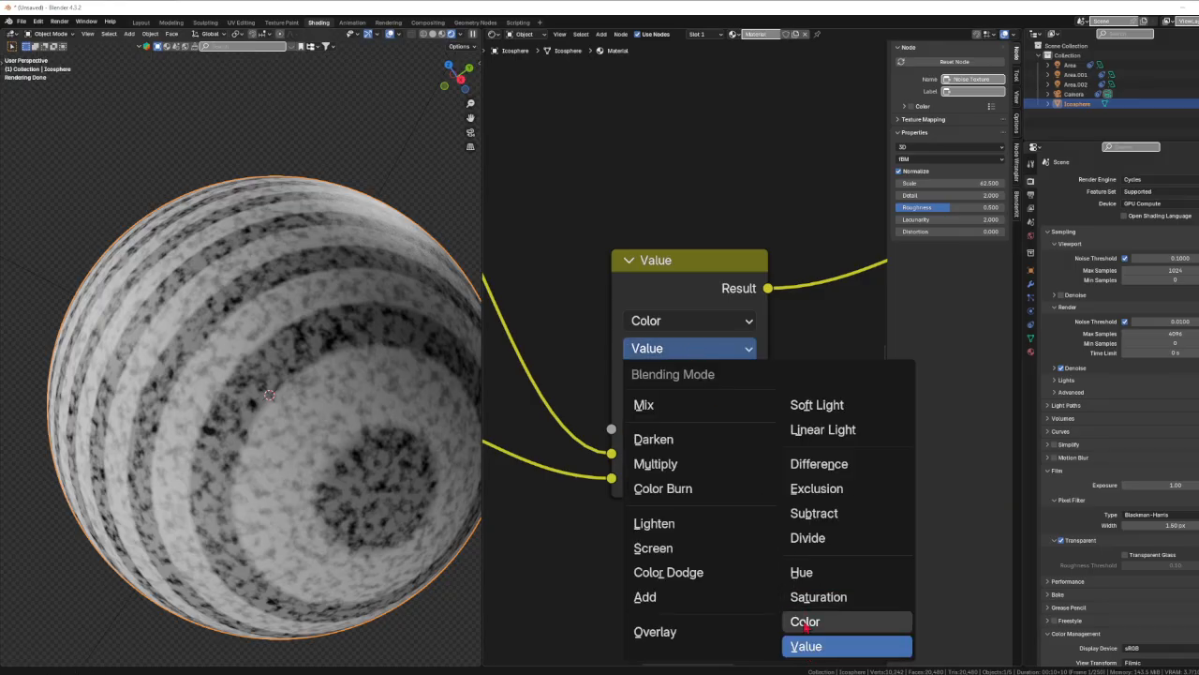
left_click(805, 622)
left_click(703, 348)
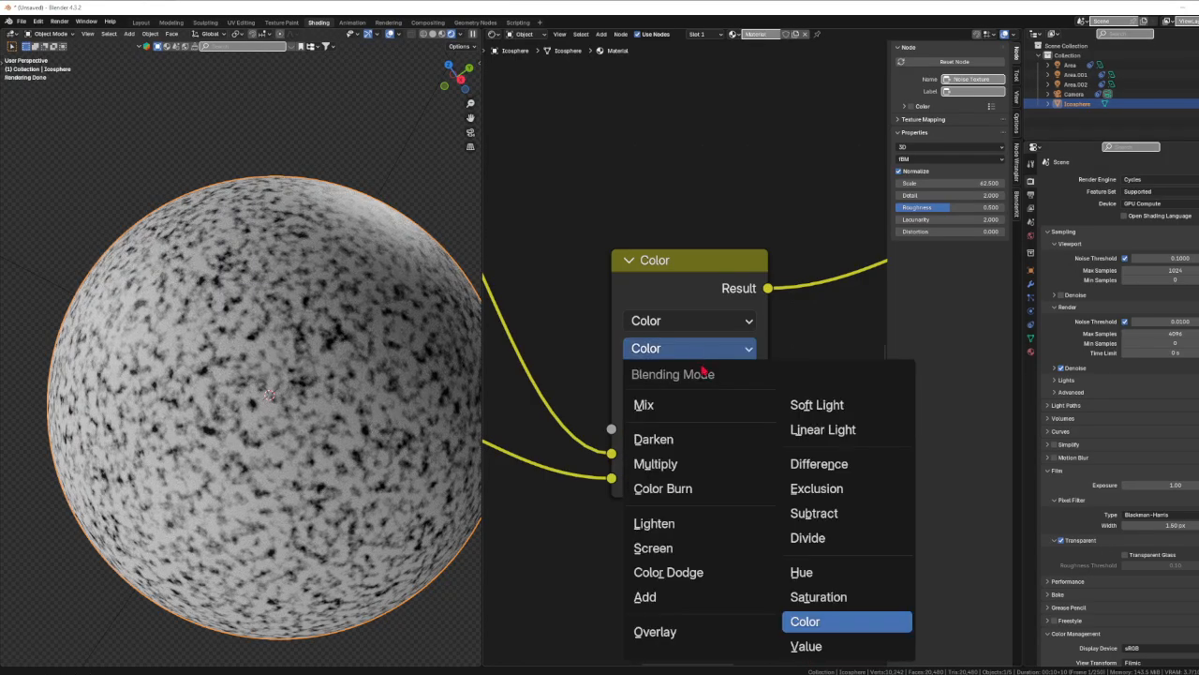
left_click(804, 647)
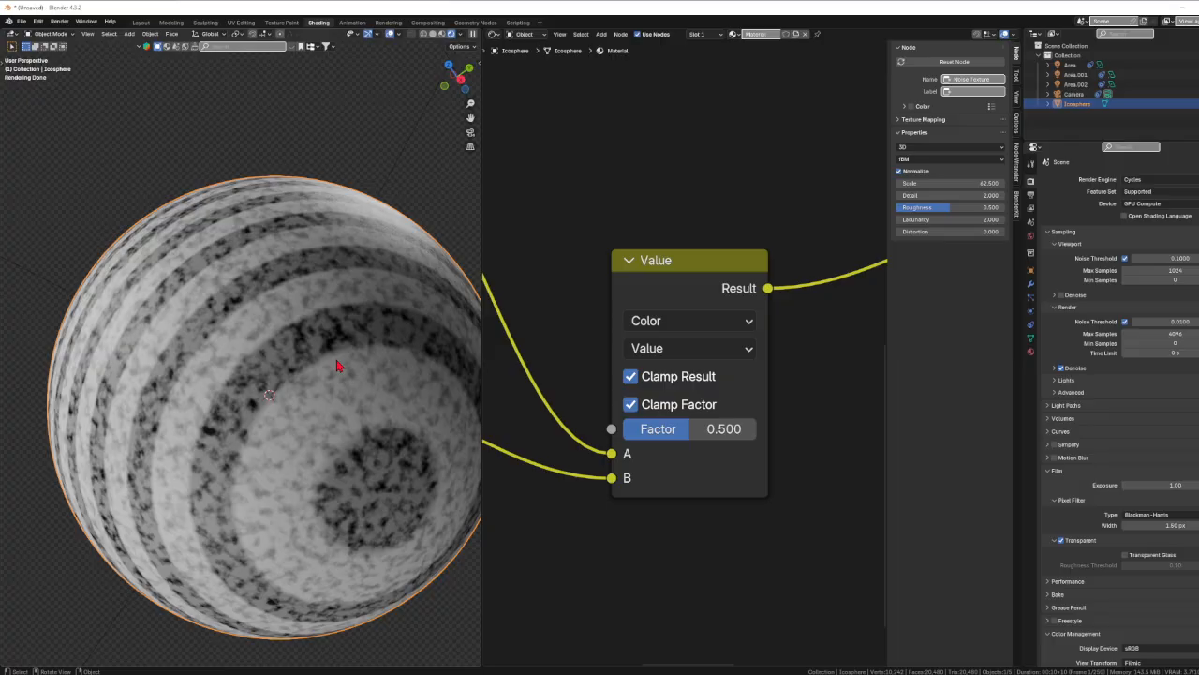
left_click(656, 348)
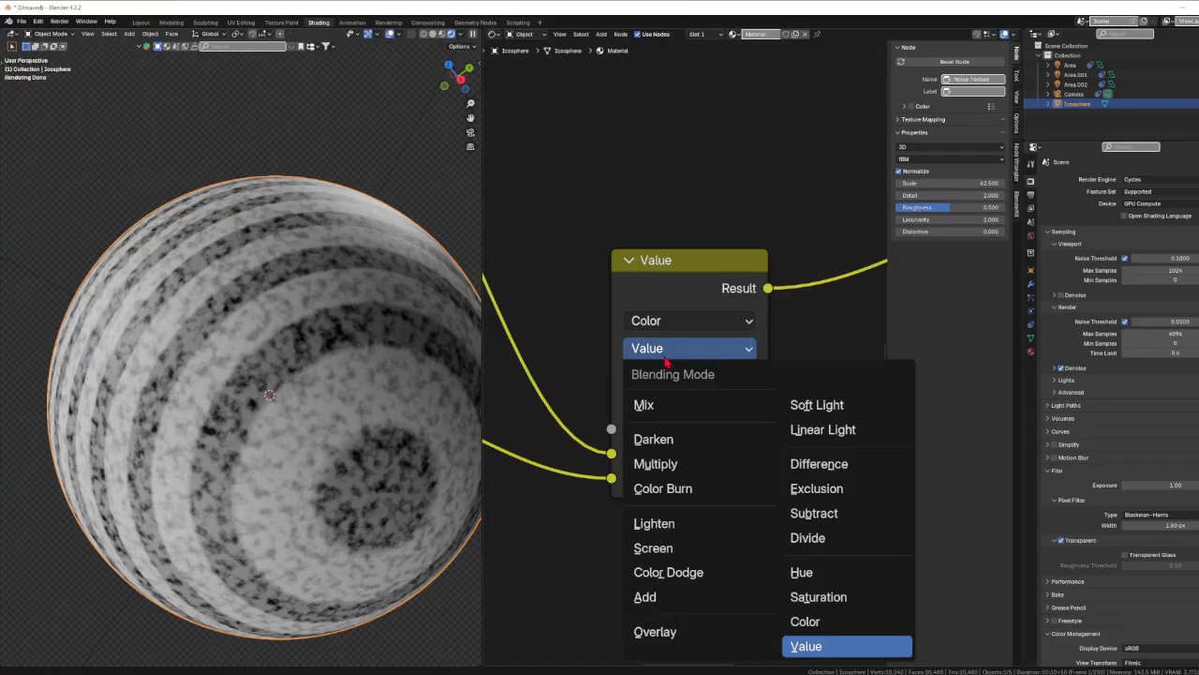
left_click(798, 648)
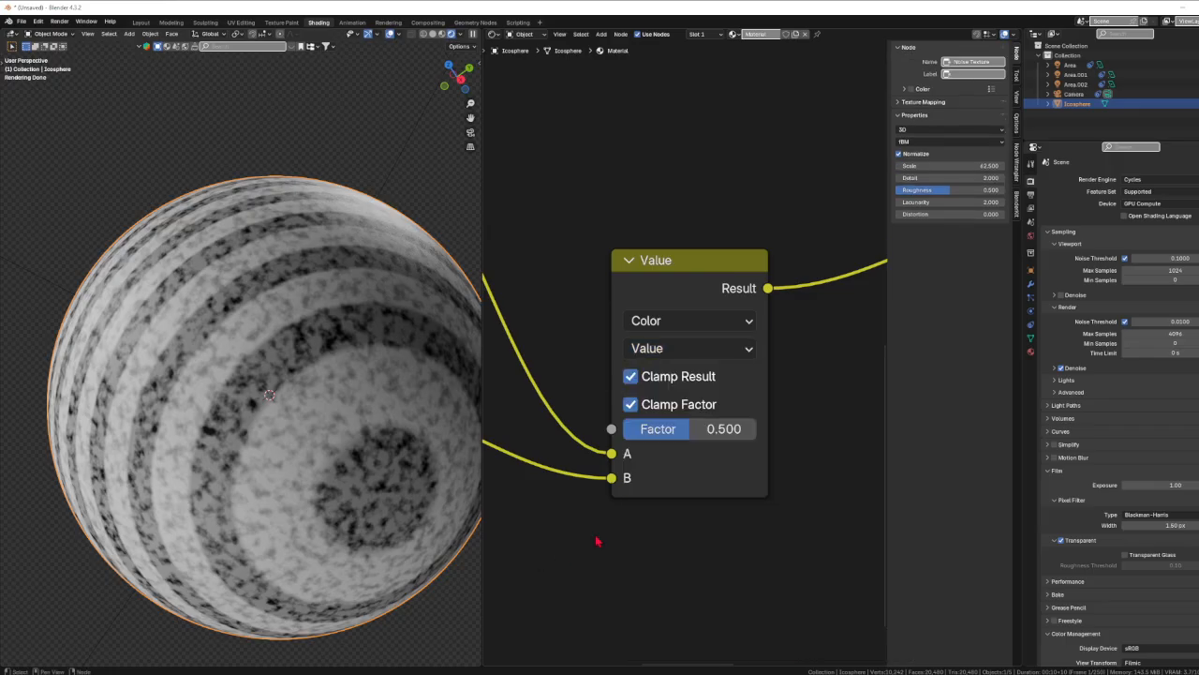
left_click(668, 352)
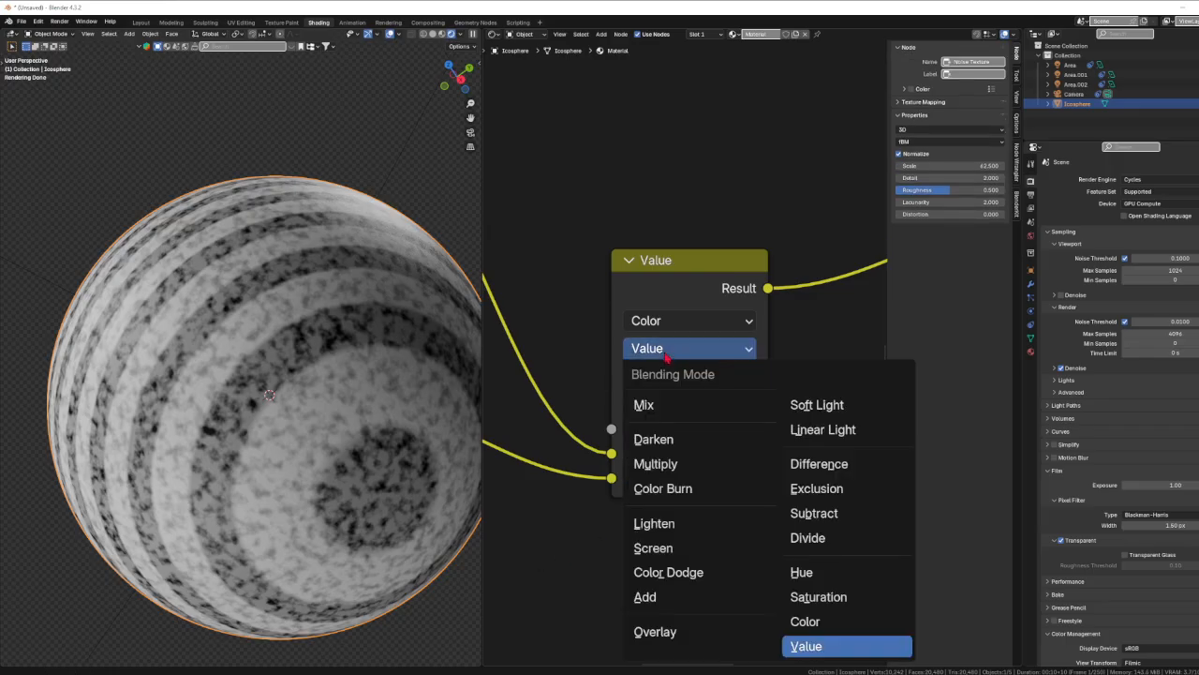
left_click(808, 650)
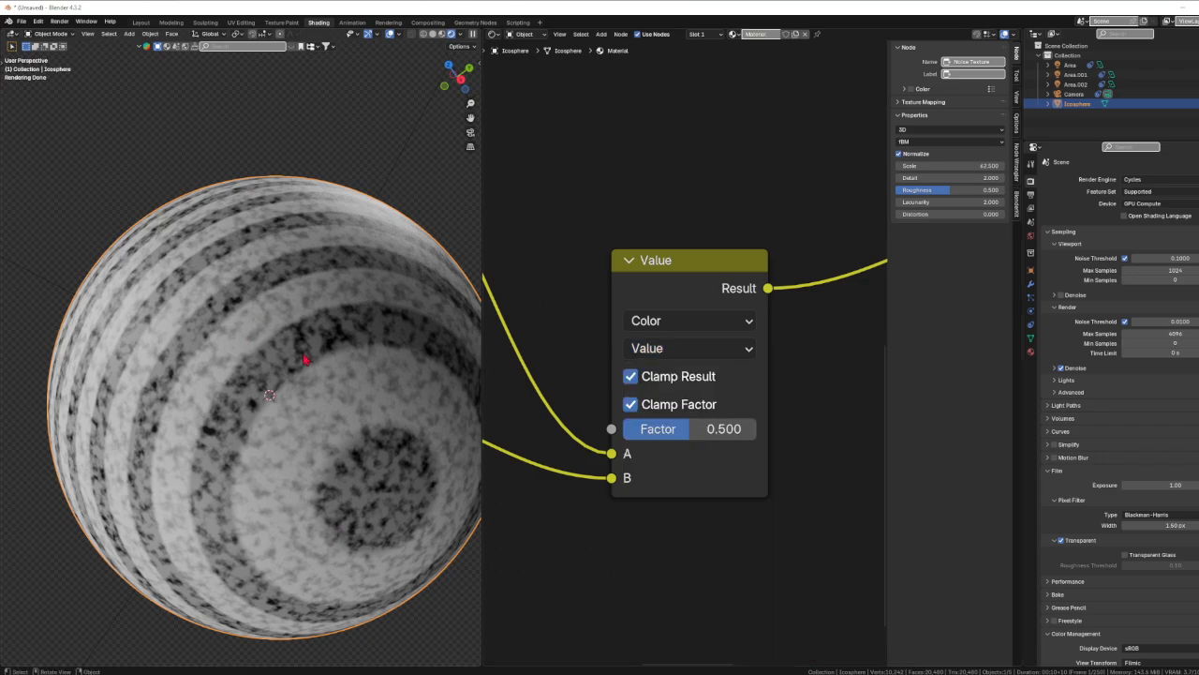
left_click(694, 349)
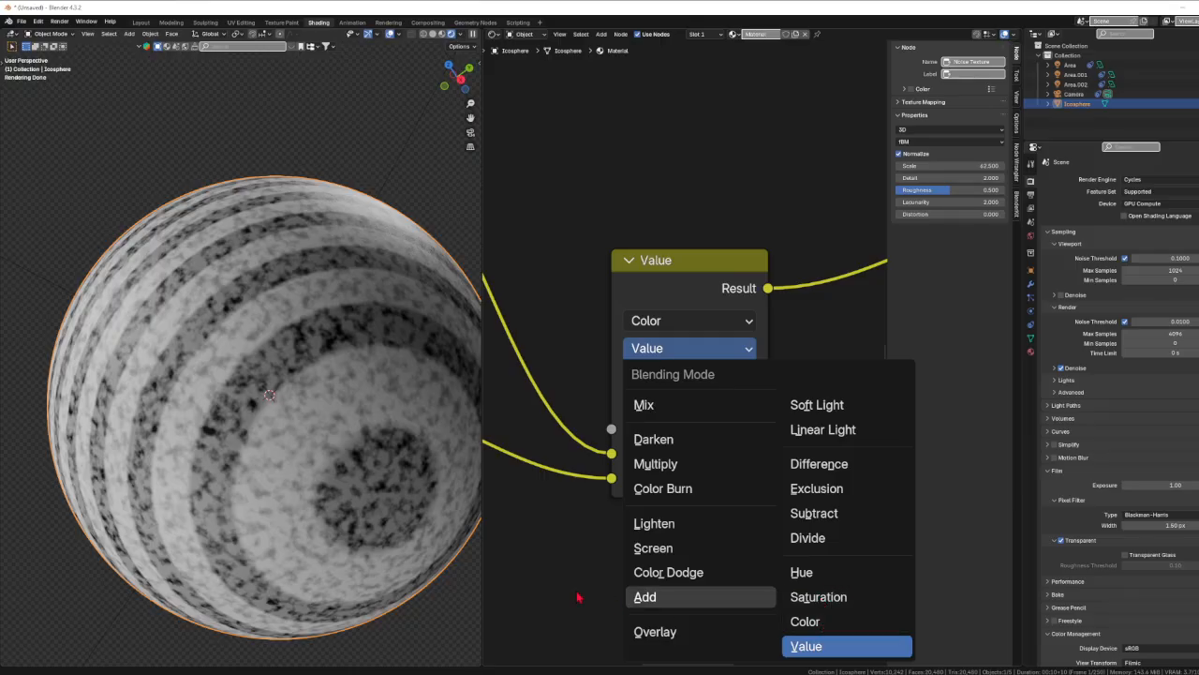
left_click(686, 353)
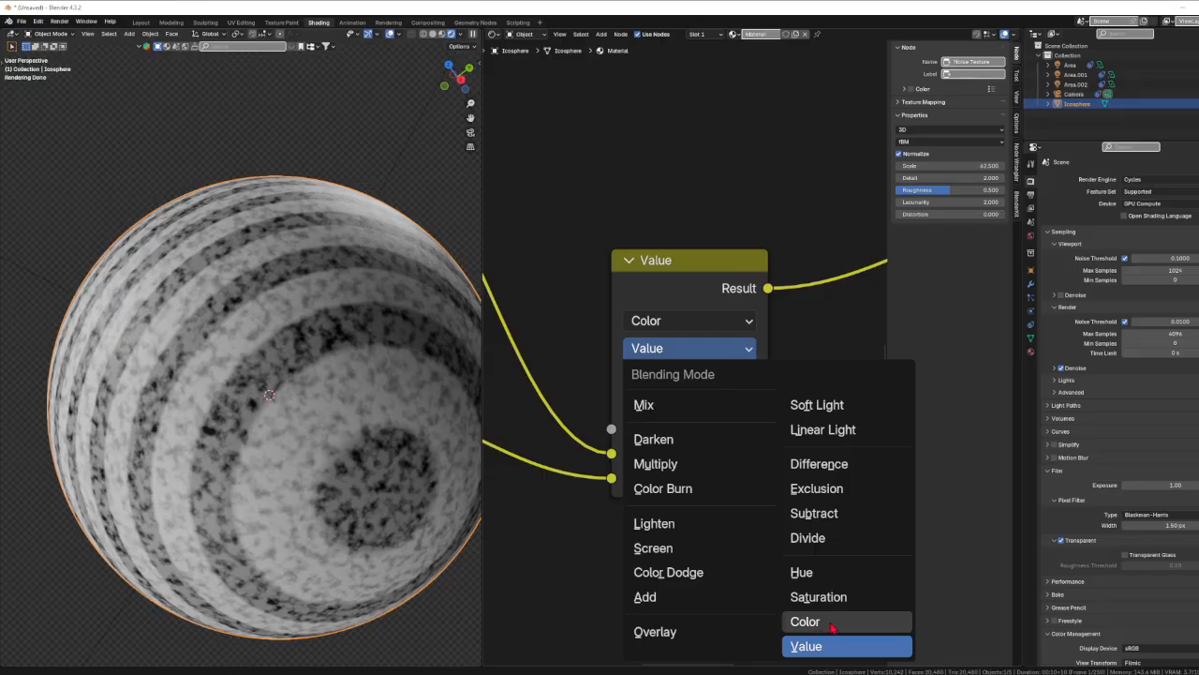
left_click(834, 642)
left_click(701, 353)
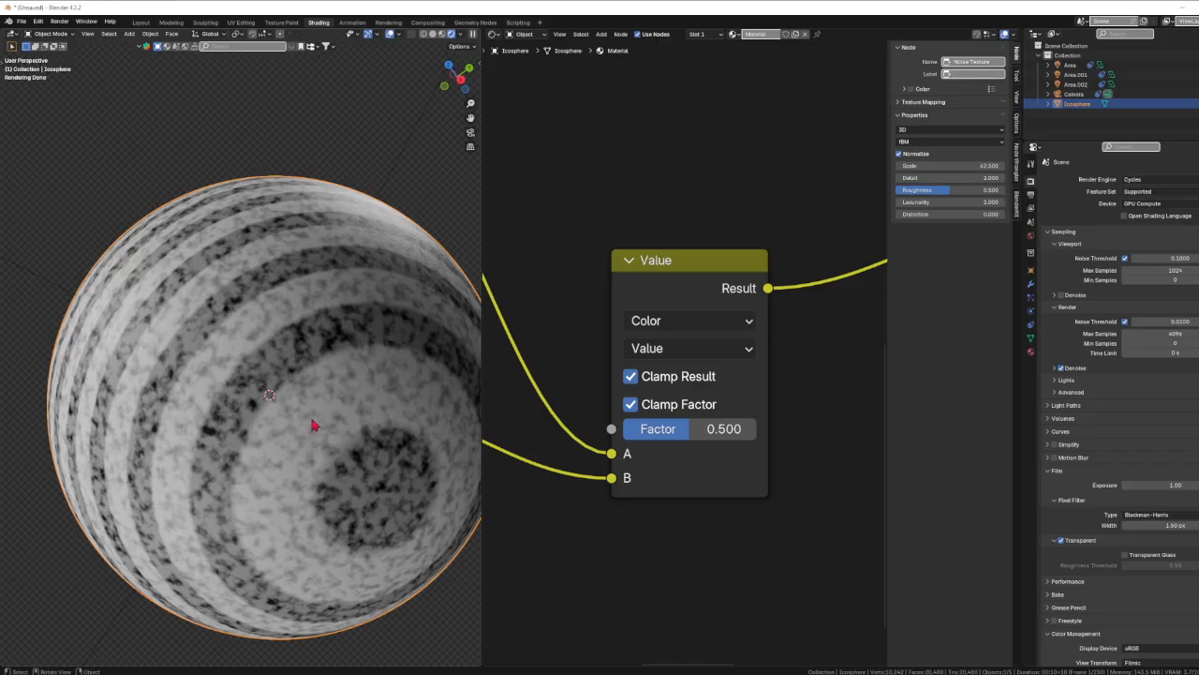
left_click(689, 352)
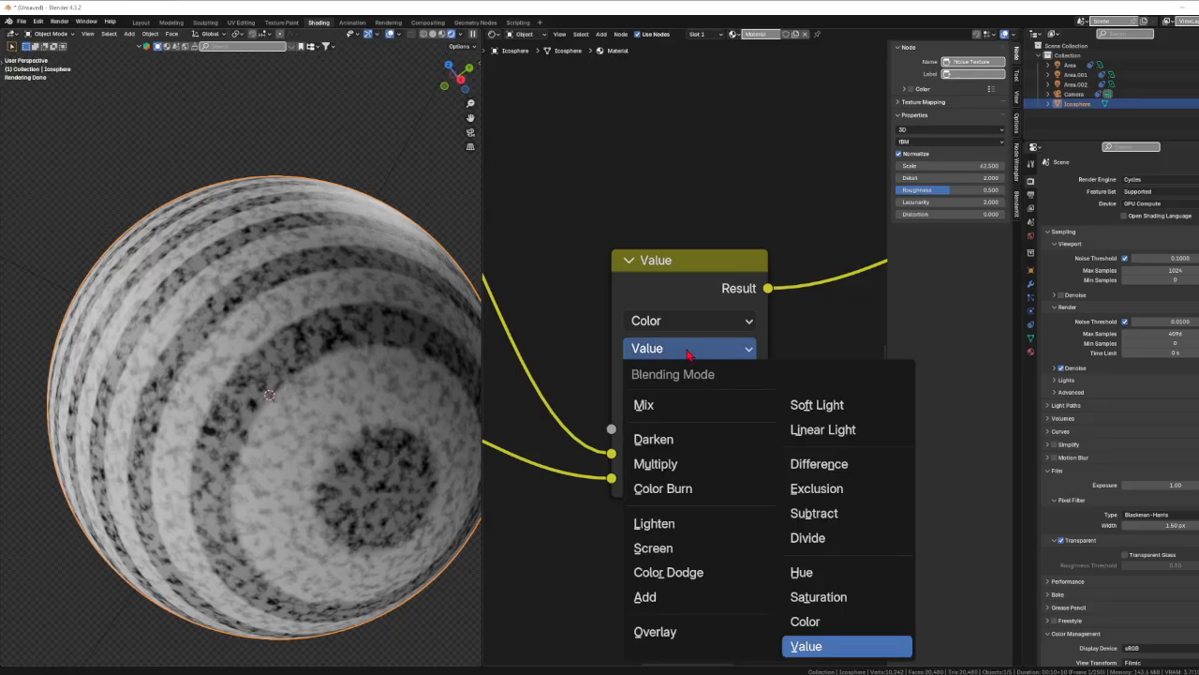
left_click(689, 351)
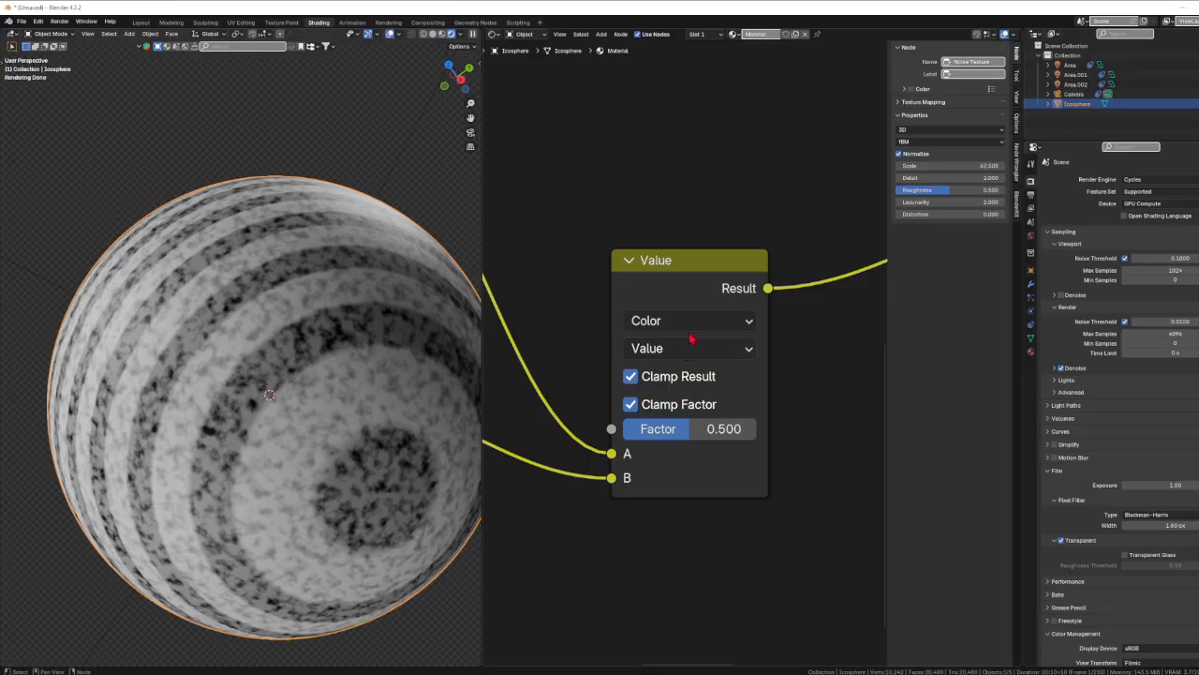
left_click(689, 324)
left_click(689, 326)
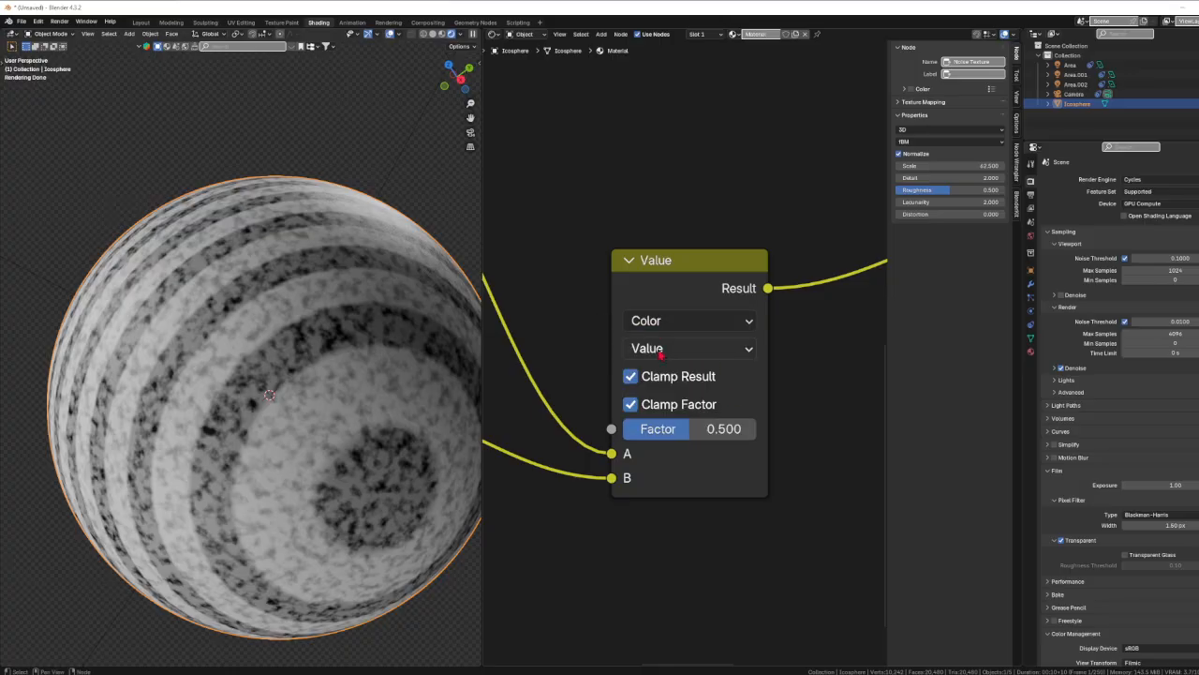